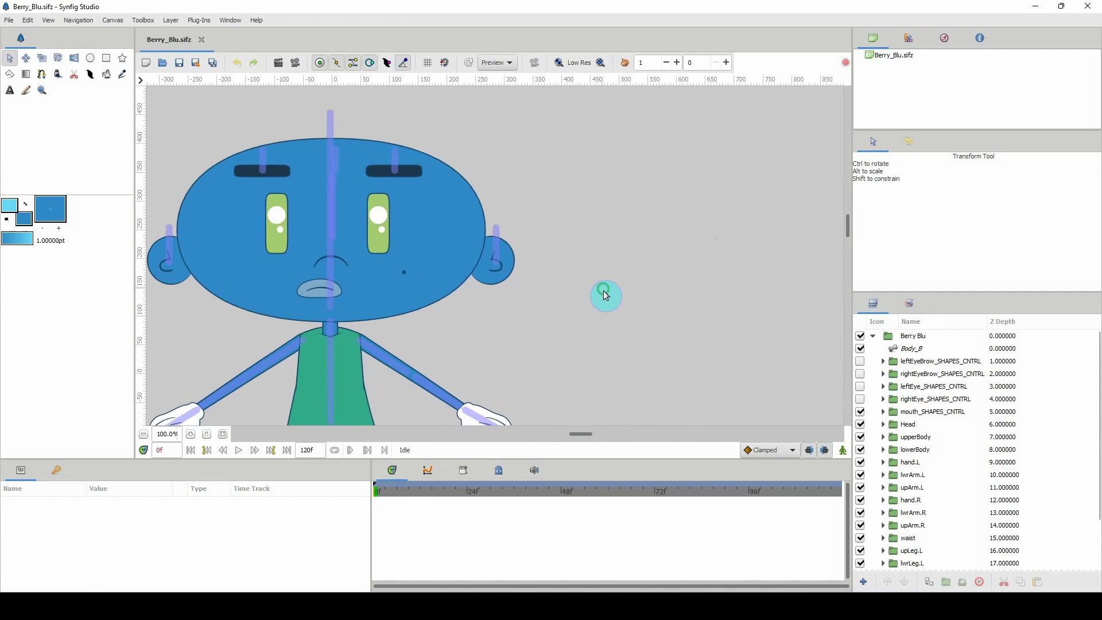
Make the right eye, left eye, right eyebrow and left eyebrow control layers visible
{"action": "left_click", "coordinate": [860, 399]}
{"action": "left_click", "coordinate": [861, 386]}
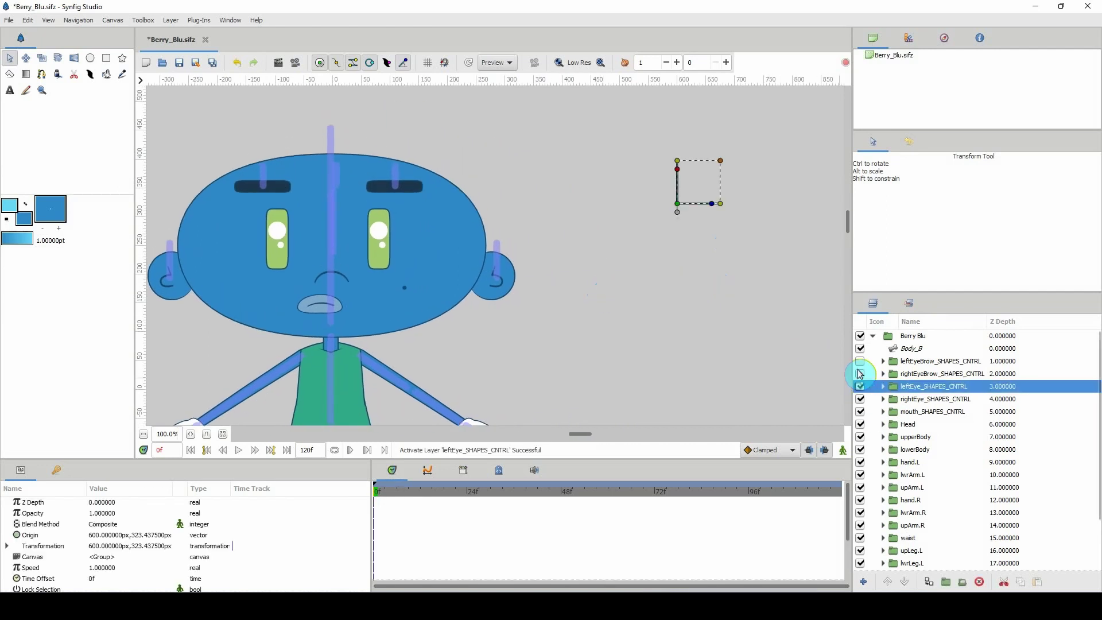
{"action": "left_click", "coordinate": [860, 374]}
{"action": "left_click", "coordinate": [861, 361]}
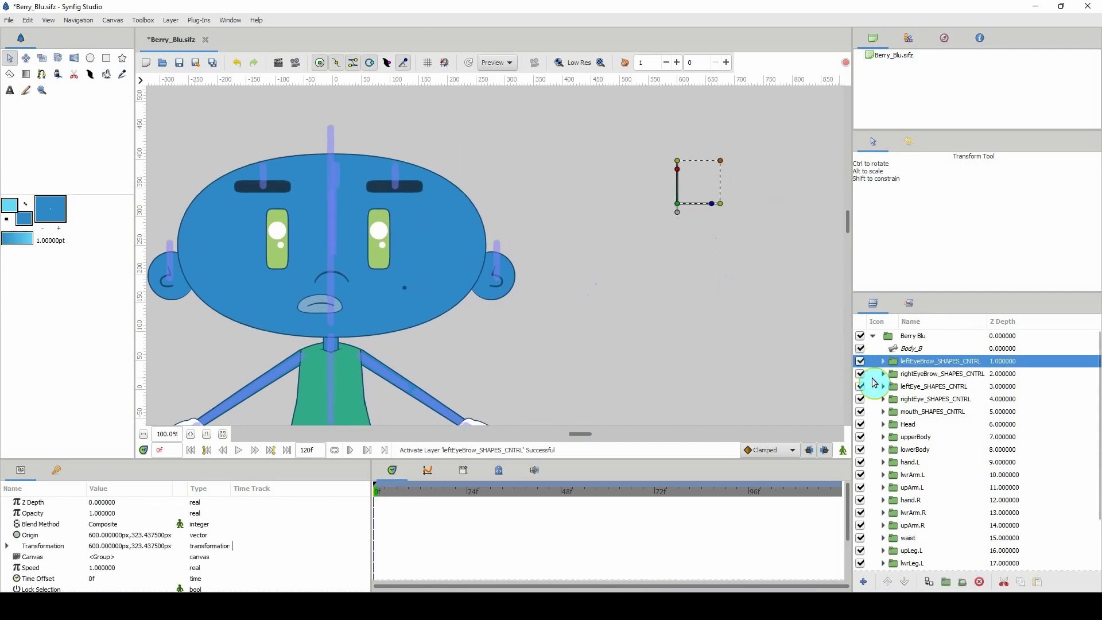
Group the five SHAPES_CNTRL control layers and rename the group 'Controls'
{"action": "left_click", "coordinate": [915, 413]}
{"action": "left_click", "coordinate": [914, 364], "text": "shift"}
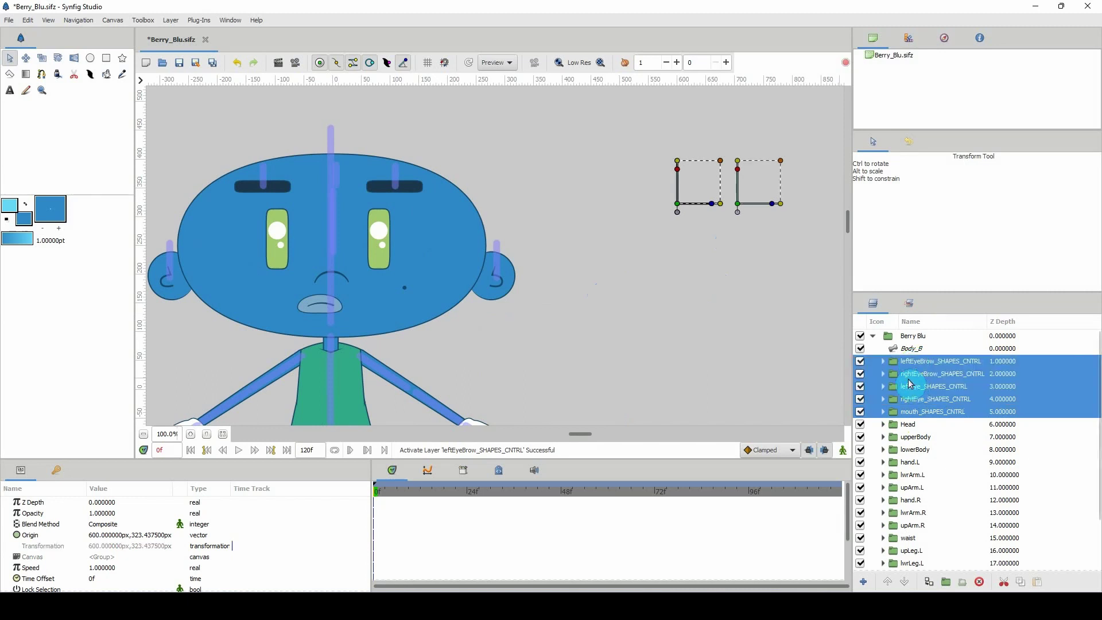
{"action": "left_click", "coordinate": [947, 583]}
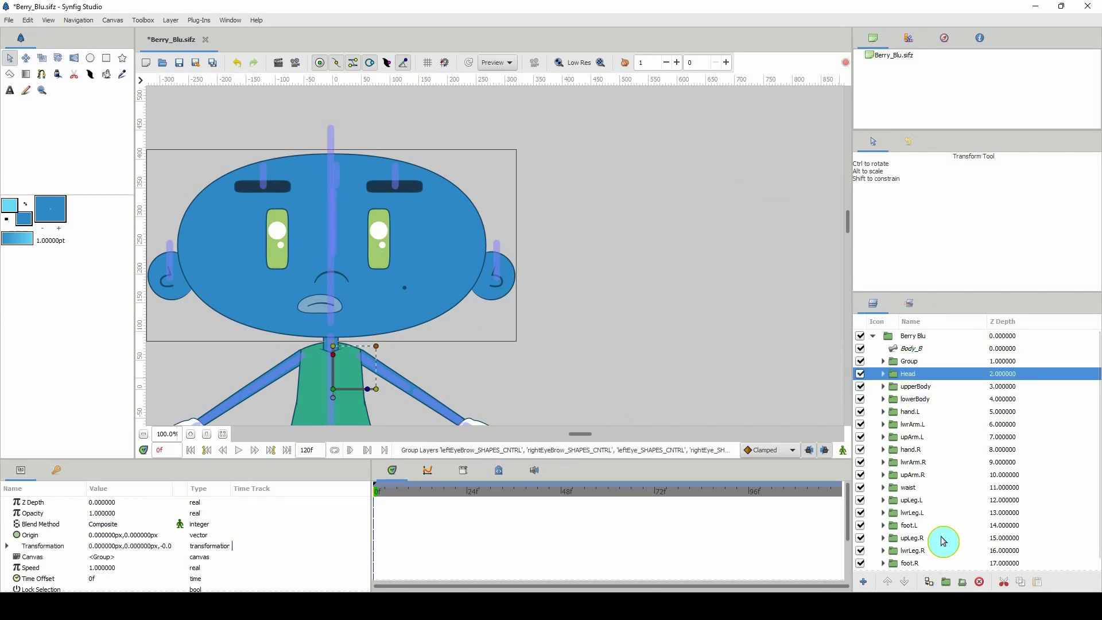
{"action": "double_click", "coordinate": [910, 362]}
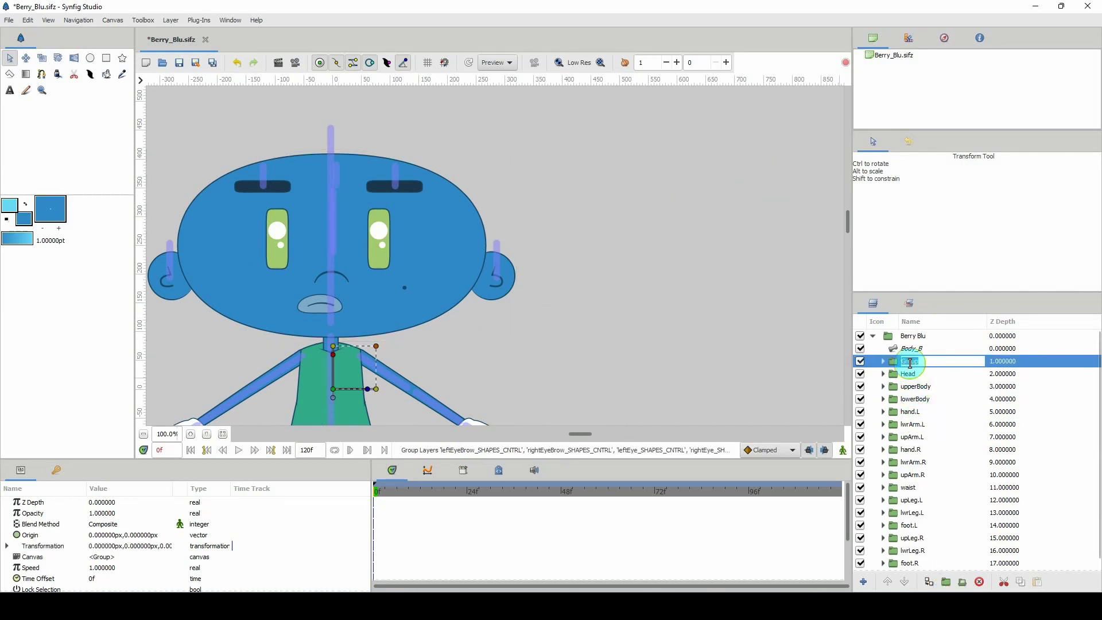
{"action": "type", "text": "Cl"}
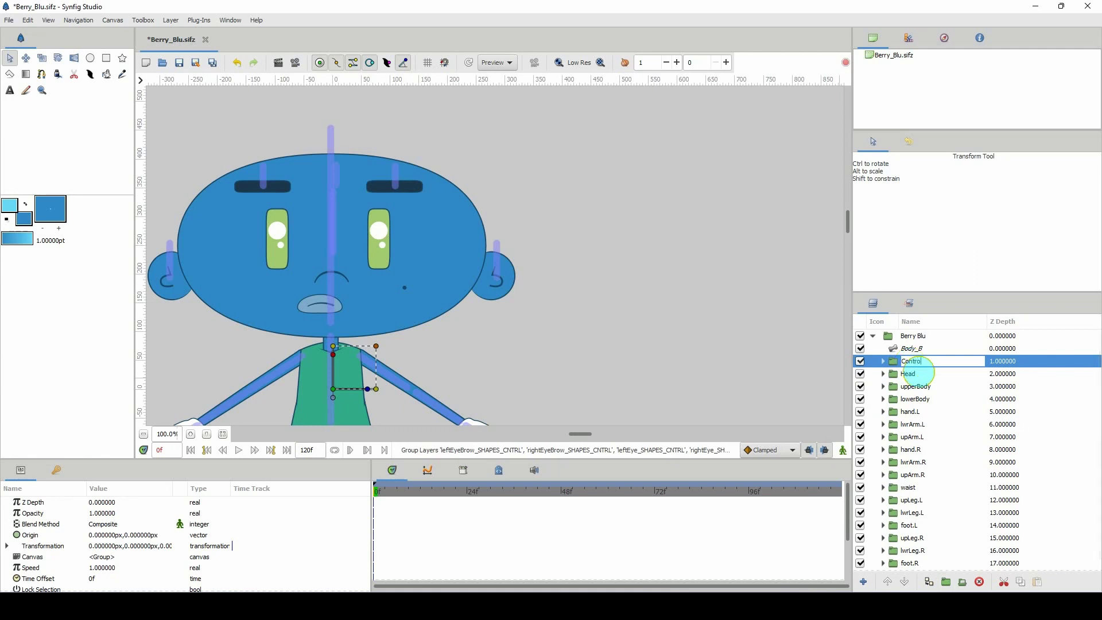
{"action": "key", "text": "Return"}
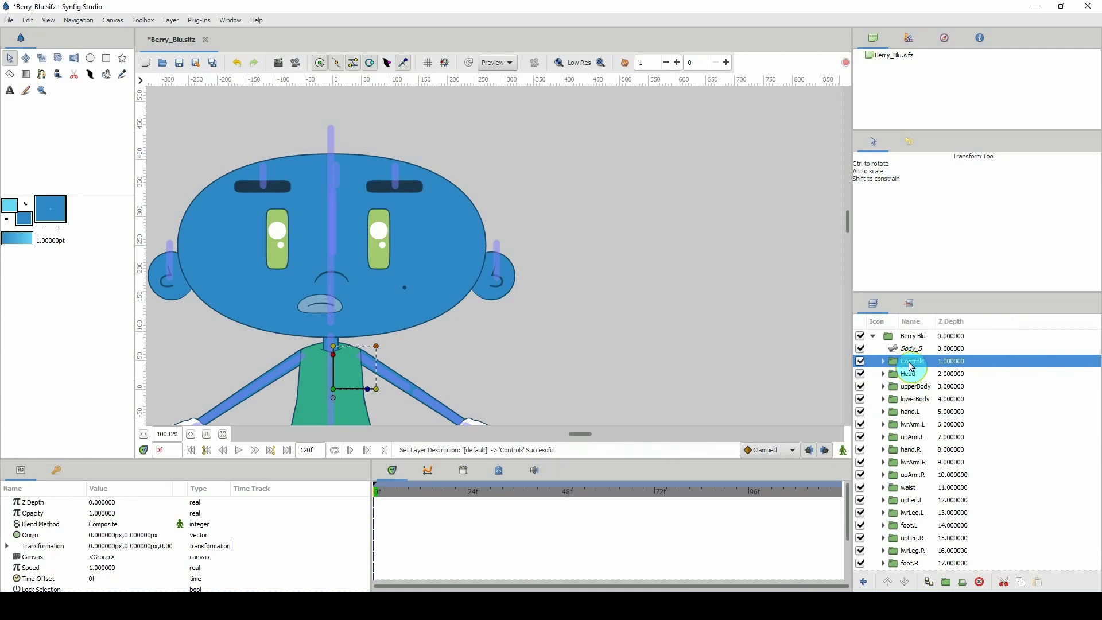
{"action": "scroll", "coordinate": [721, 302], "scroll_direction": "down", "scroll_amount": 1}
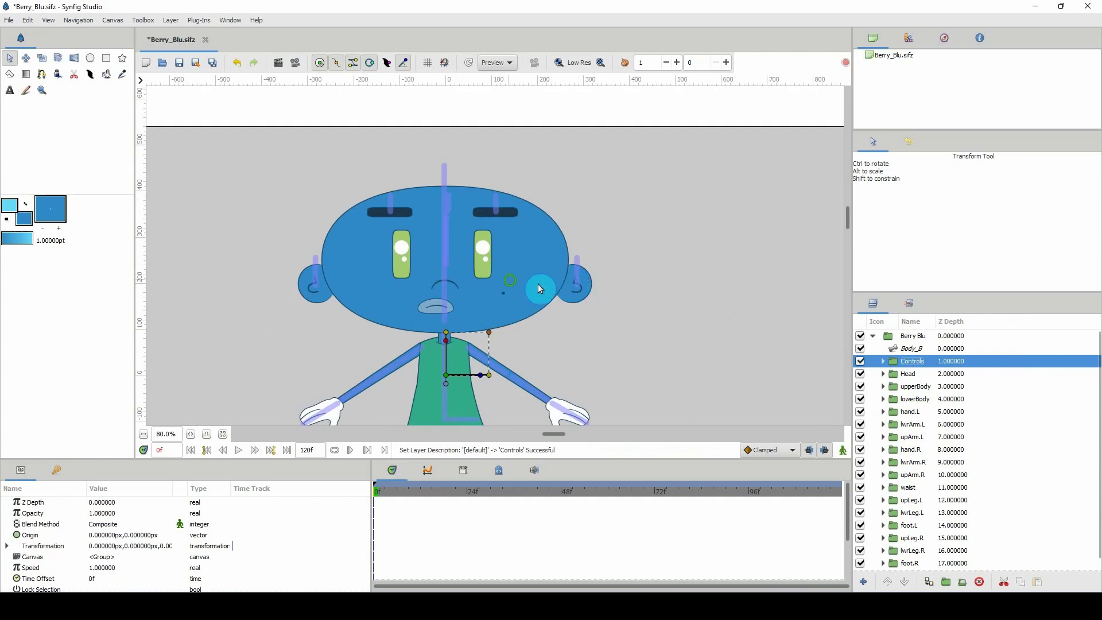
{"action": "scroll", "coordinate": [529, 280], "scroll_direction": "up", "scroll_amount": 1}
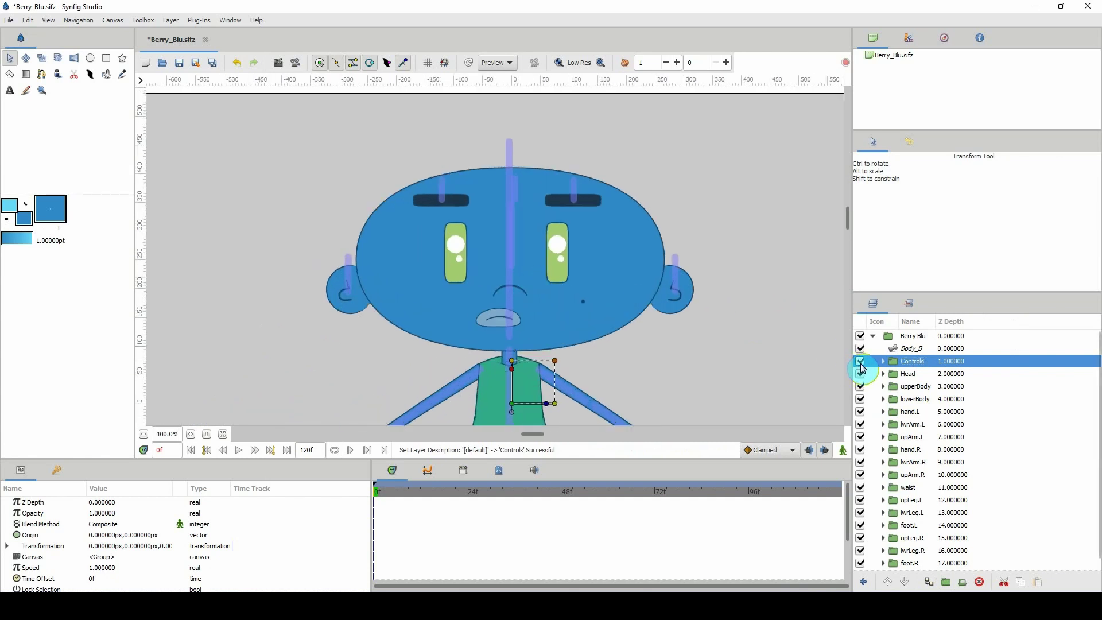
Expand the Head group, select face_B, and try moving its bone origin before undoing it
{"action": "left_click", "coordinate": [894, 377]}
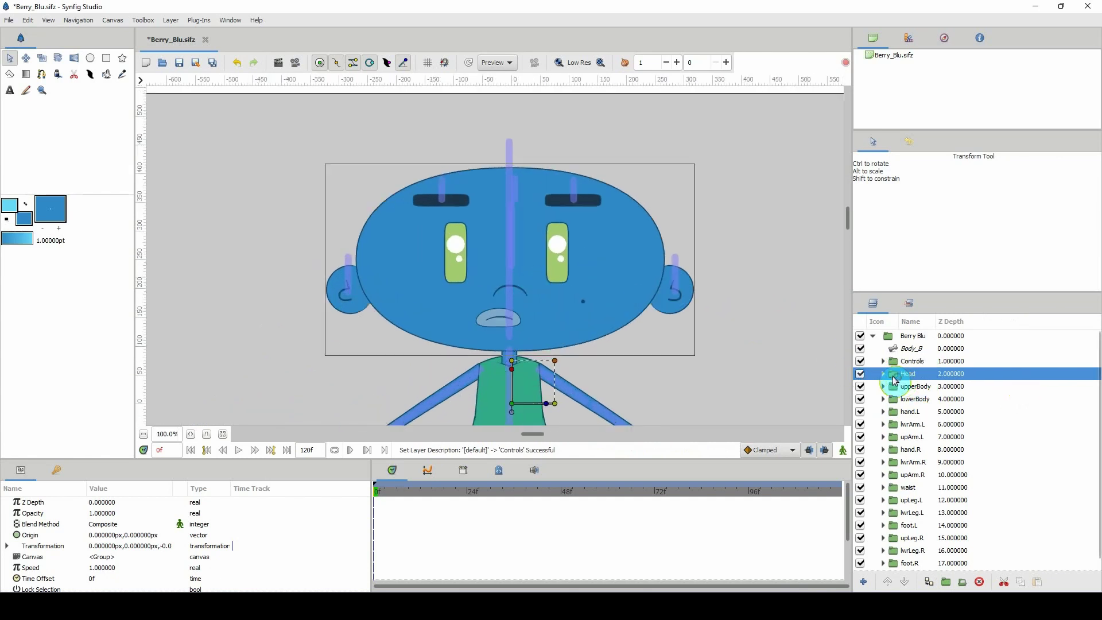
{"action": "double_click", "coordinate": [898, 380]}
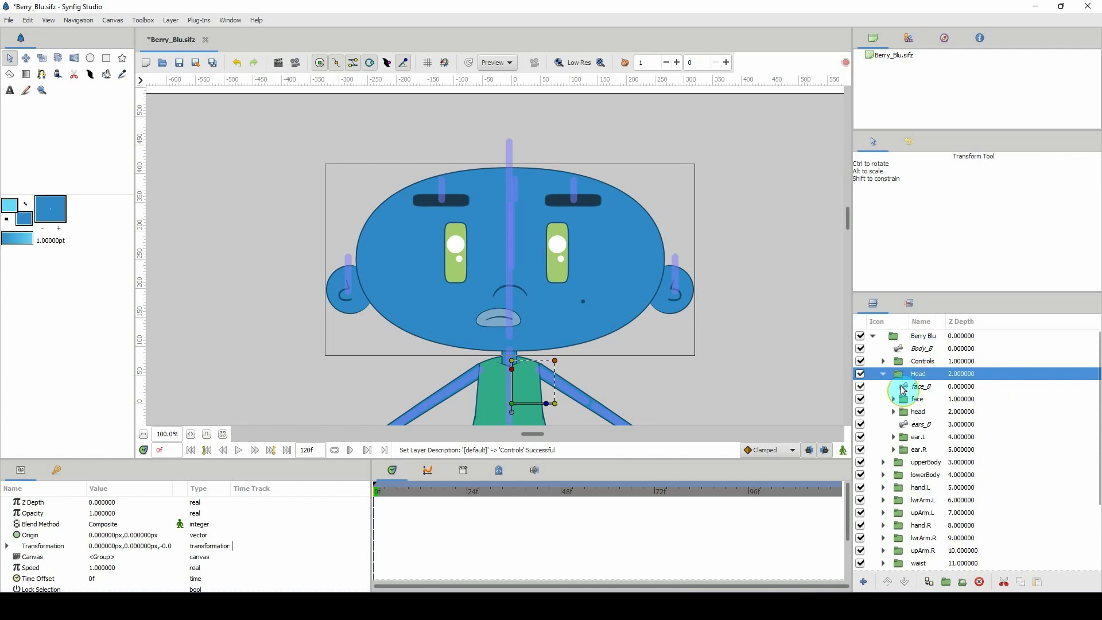
{"action": "left_click", "coordinate": [904, 387]}
{"action": "scroll", "coordinate": [489, 268], "scroll_direction": "up", "scroll_amount": 2}
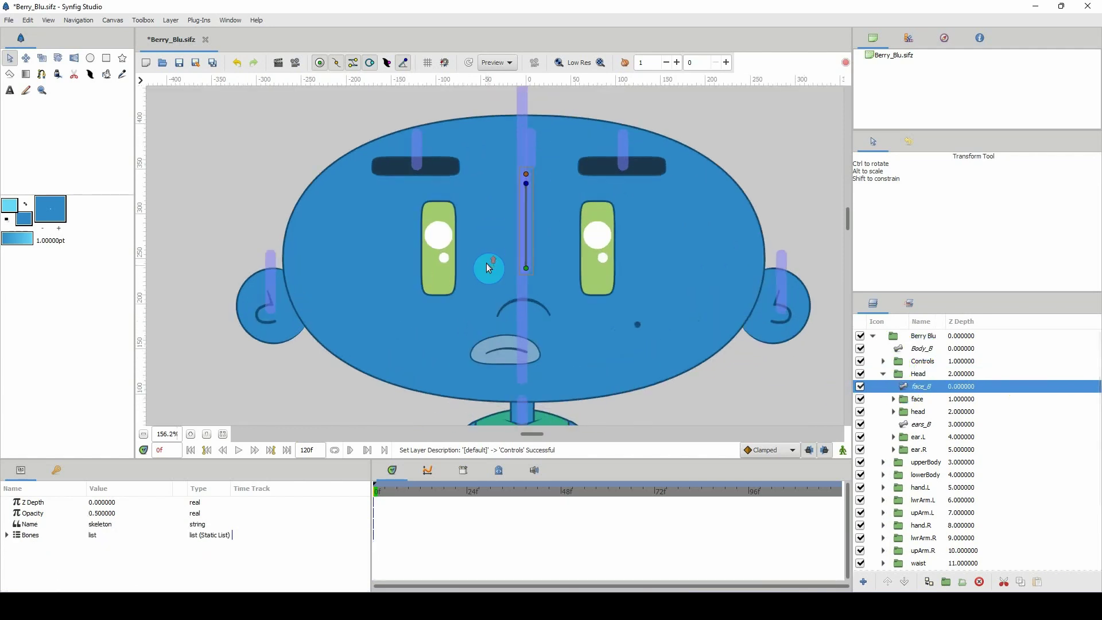
{"action": "scroll", "coordinate": [466, 285], "scroll_direction": "right", "scroll_amount": 1}
{"action": "left_click_drag", "start_coordinate": [494, 273], "coordinate": [548, 244]}
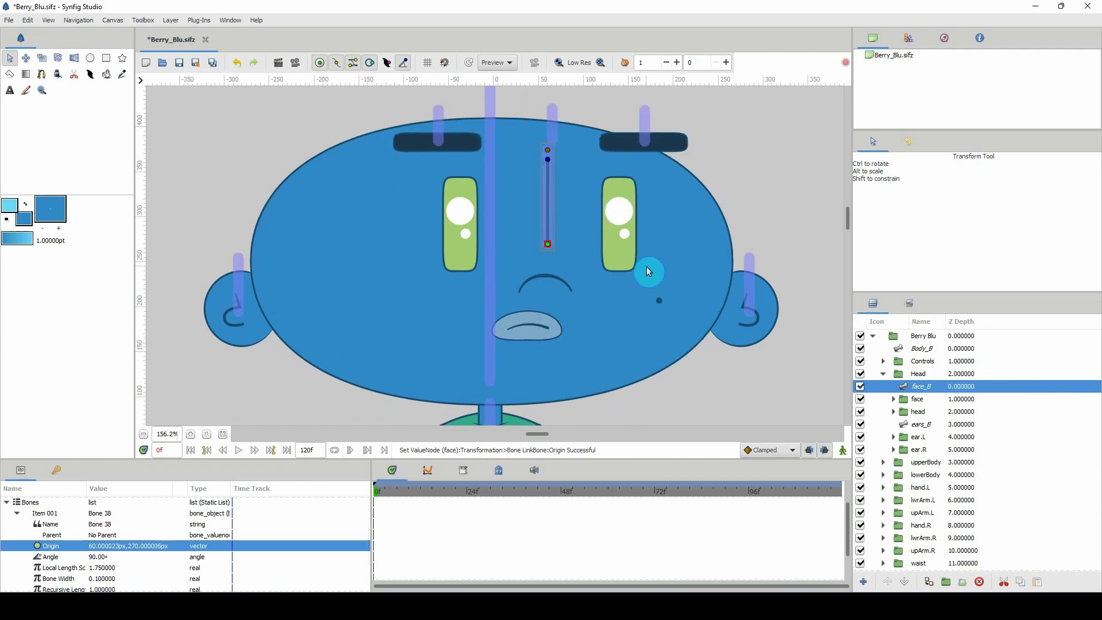
{"action": "left_click", "coordinate": [238, 63]}
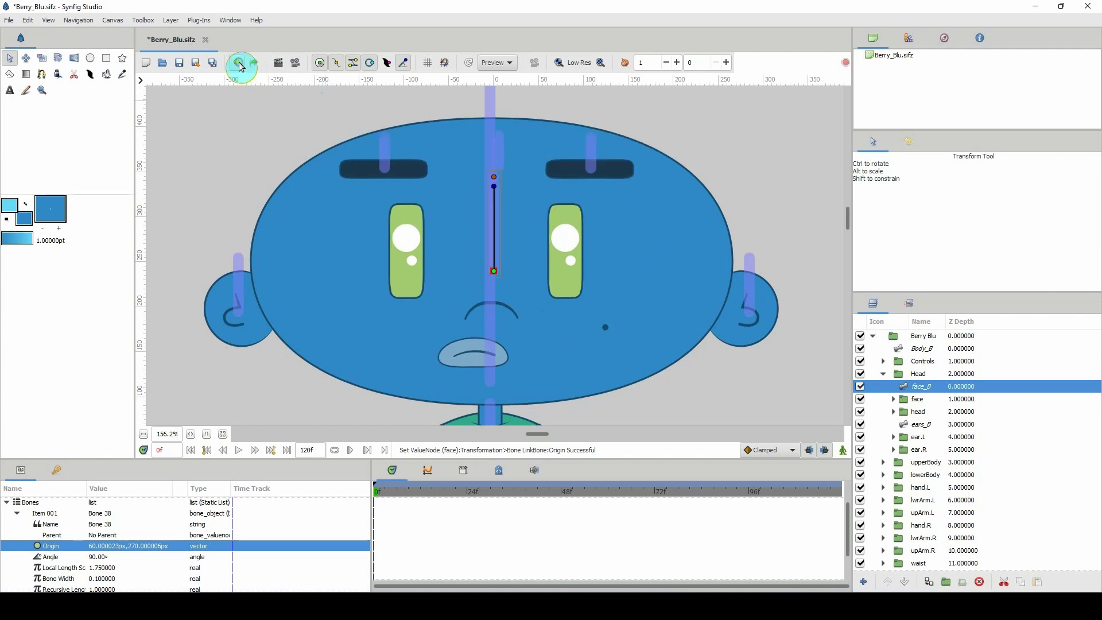
Toggle the face and head layers' visibility off and on to check them
{"action": "left_click", "coordinate": [913, 400]}
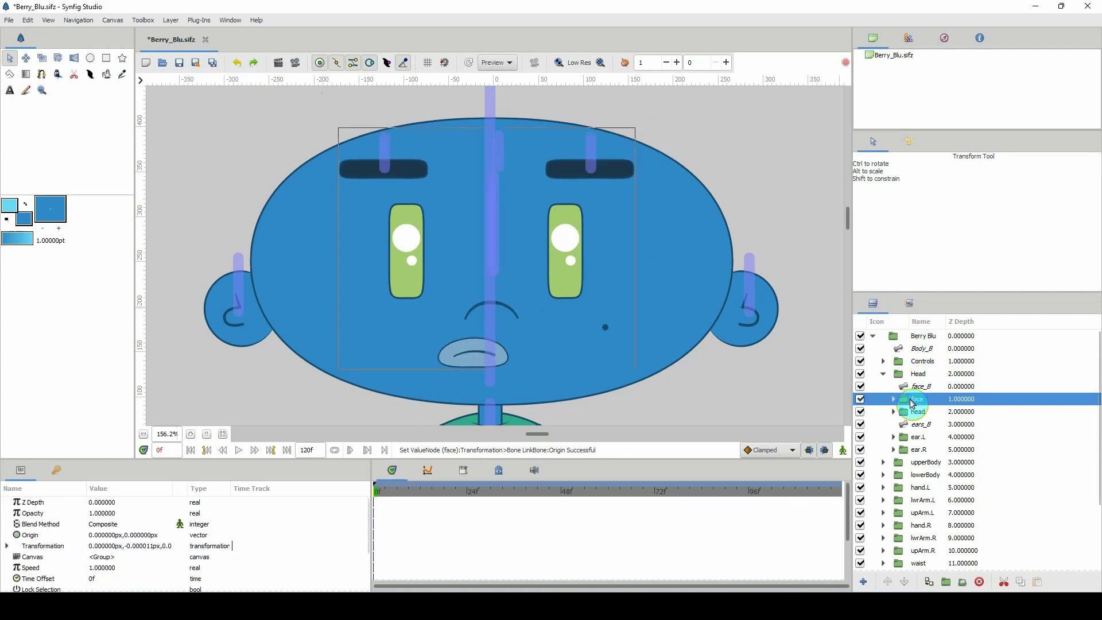
{"action": "left_click", "coordinate": [861, 400]}
{"action": "left_click", "coordinate": [860, 400]}
{"action": "left_click", "coordinate": [867, 412]}
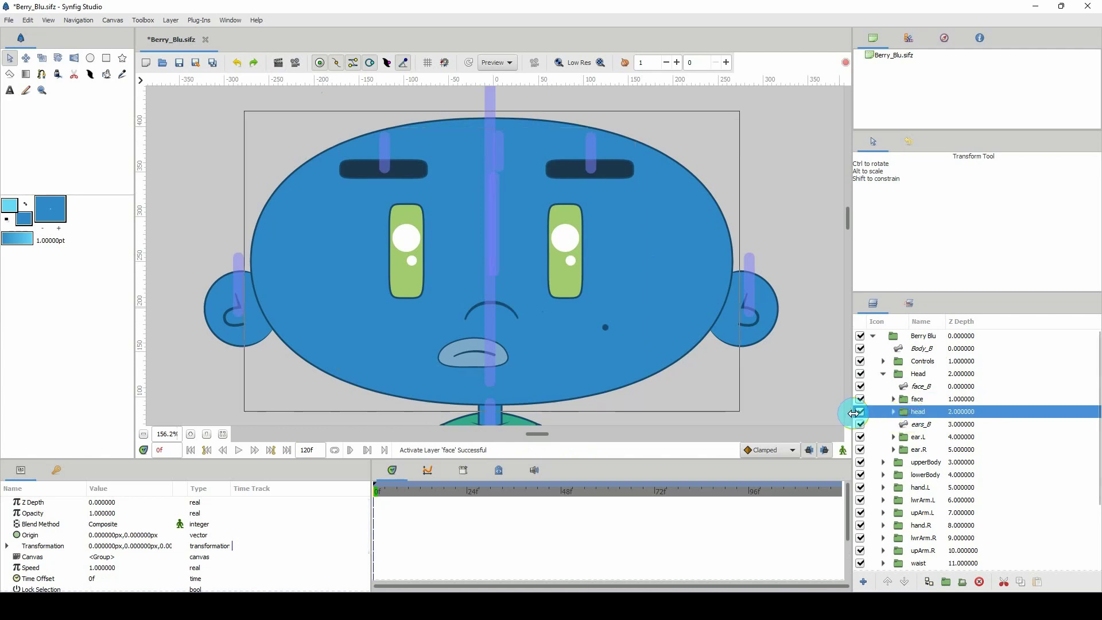
{"action": "left_click", "coordinate": [860, 412]}
{"action": "left_click", "coordinate": [860, 412]}
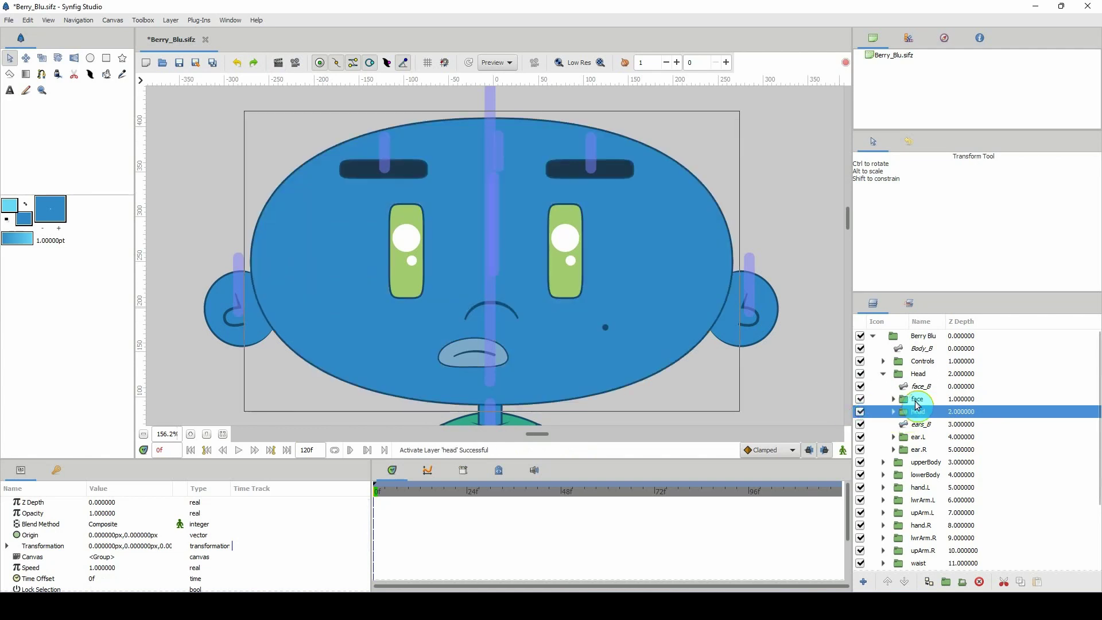
Group the selected face and head layers and rename the group 'HEAD'
{"action": "left_click", "coordinate": [917, 400], "text": "ctrl"}
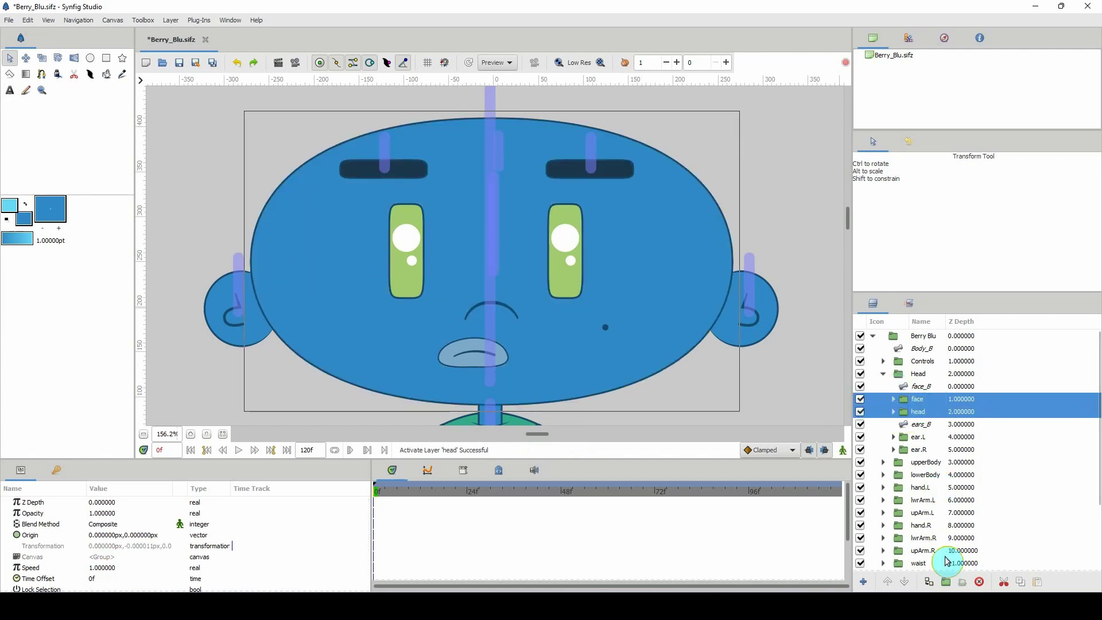
{"action": "left_click", "coordinate": [947, 582]}
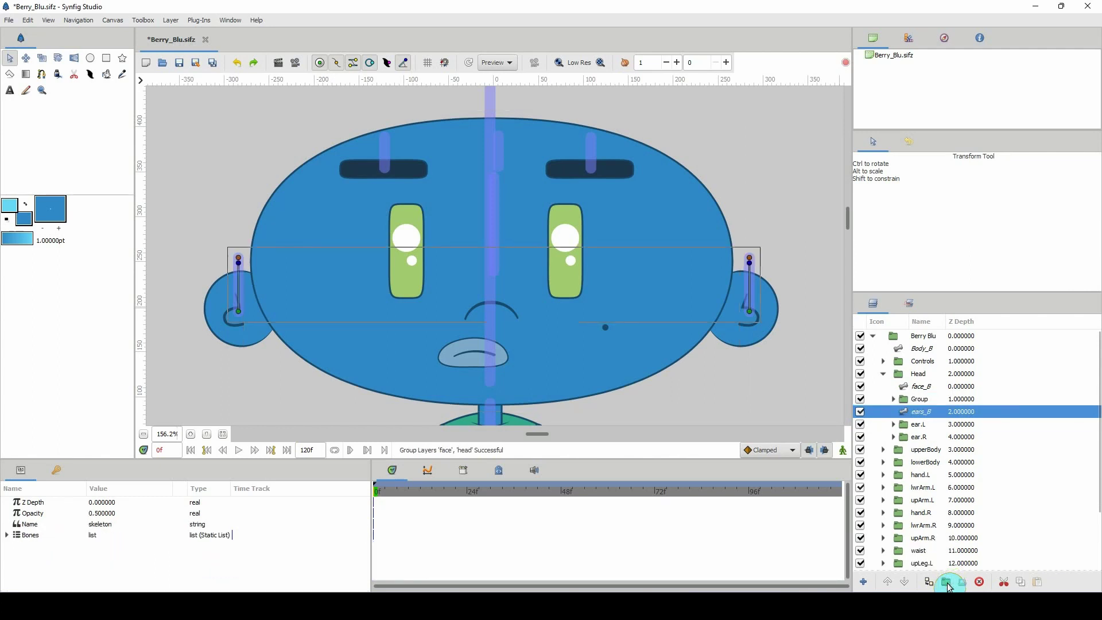
{"action": "left_click", "coordinate": [916, 404]}
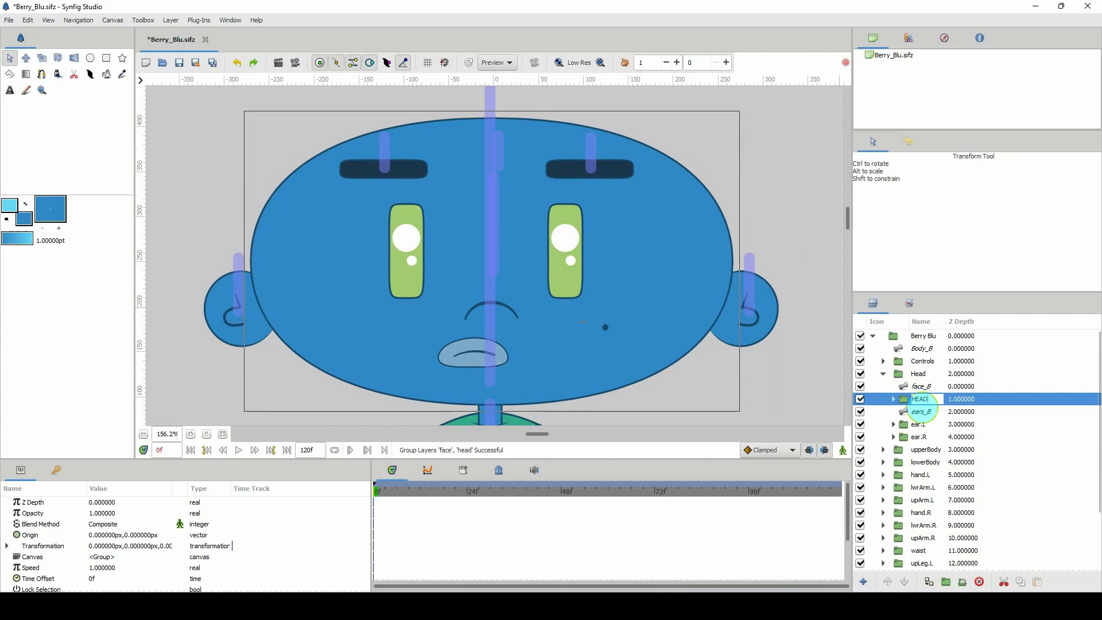
{"action": "type", "text": "HEAD"}
{"action": "key", "text": "Return"}
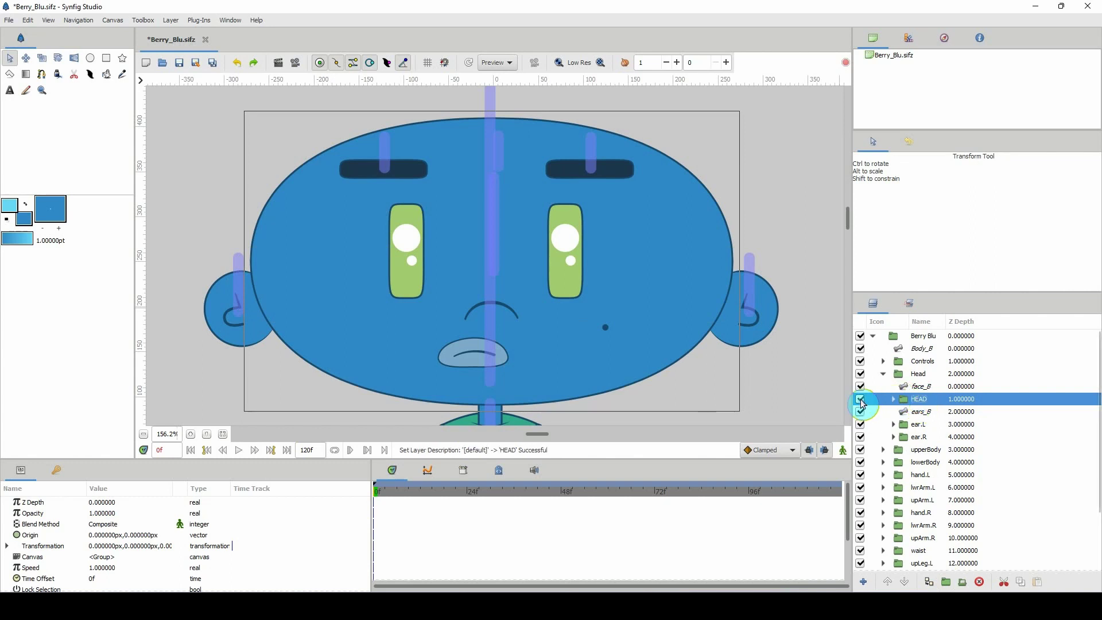
Check HEAD's visibility, expand it, and select the face layer inside
{"action": "left_click", "coordinate": [861, 401]}
{"action": "left_click", "coordinate": [860, 401]}
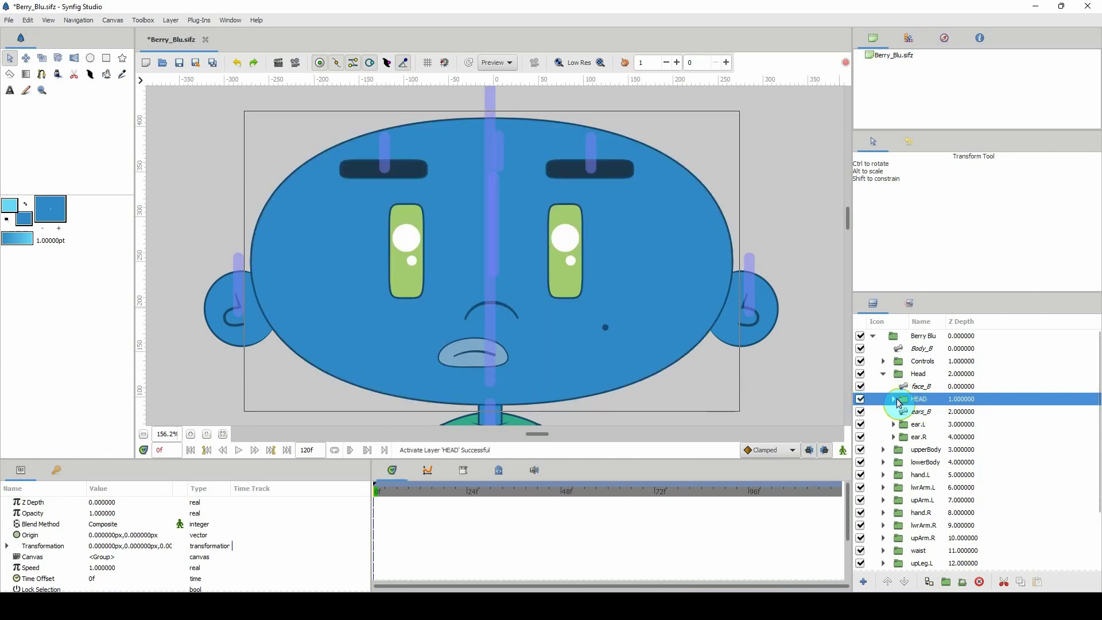
{"action": "left_click", "coordinate": [894, 399]}
{"action": "left_click", "coordinate": [920, 412]}
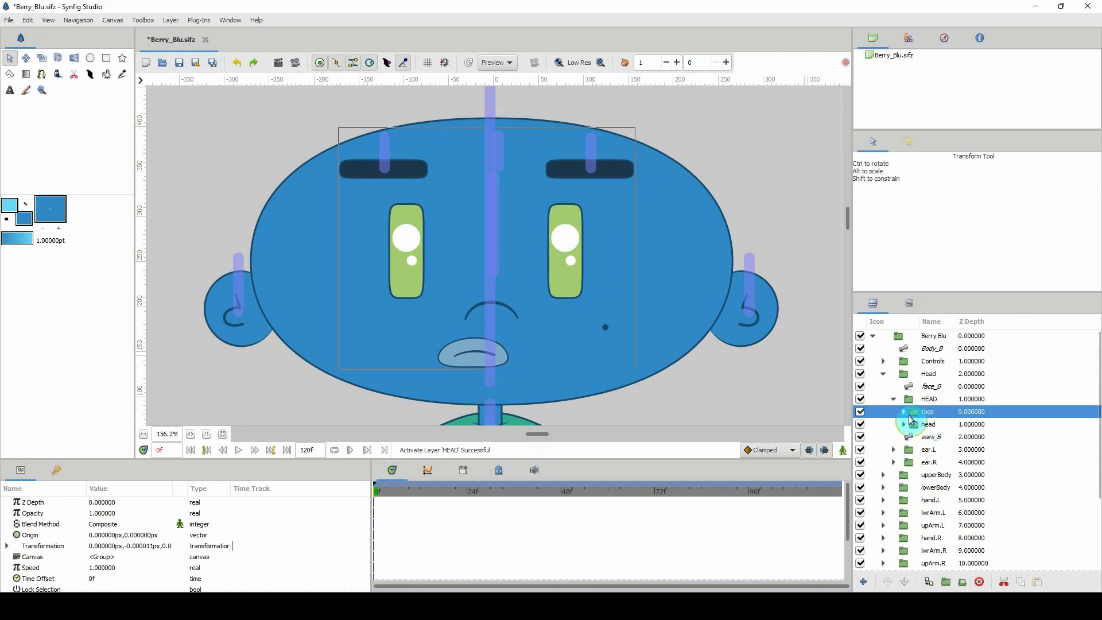
Set the face layer's Blend Method to Onto
{"action": "left_click", "coordinate": [55, 528]}
{"action": "left_click", "coordinate": [106, 526]}
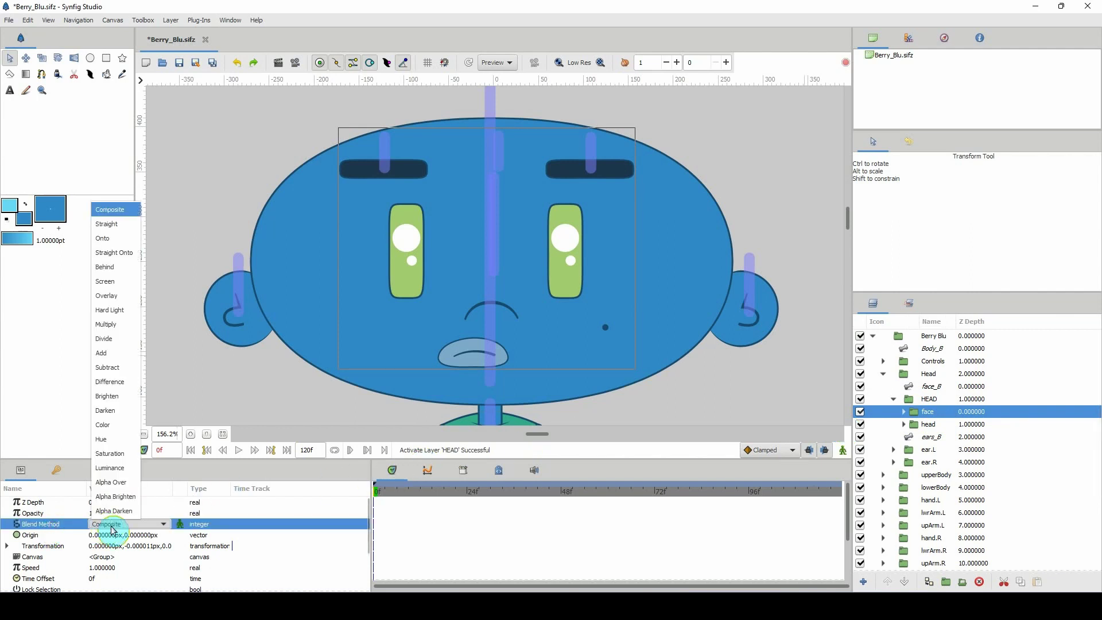
{"action": "left_click", "coordinate": [102, 238]}
Select the face_B skeleton and drag its bone origin up and right
{"action": "left_click", "coordinate": [686, 336]}
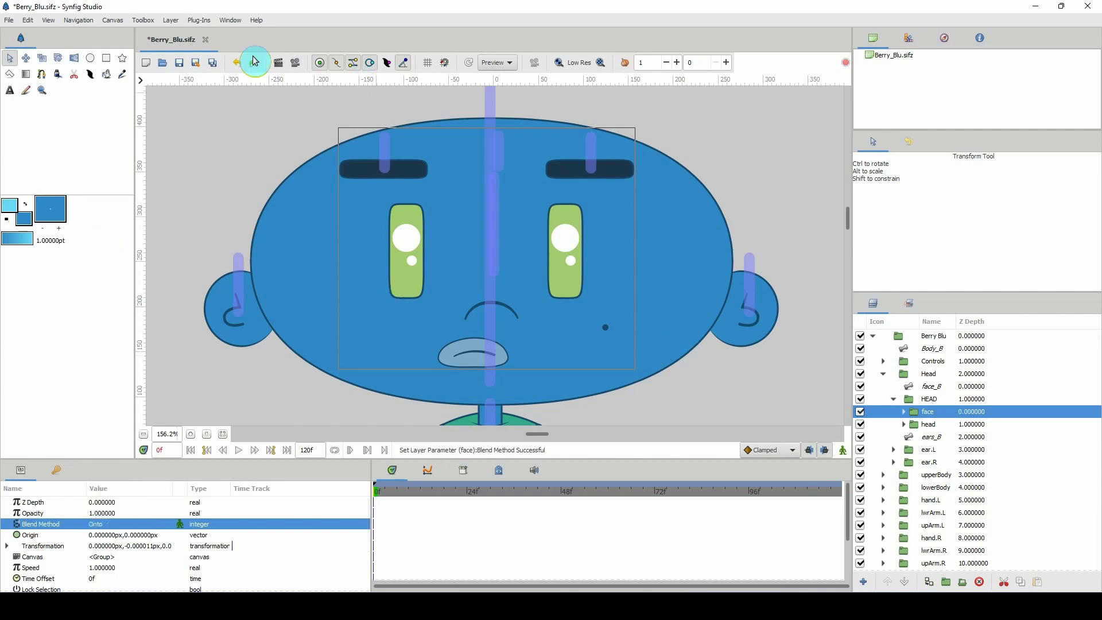
{"action": "left_click", "coordinate": [909, 390]}
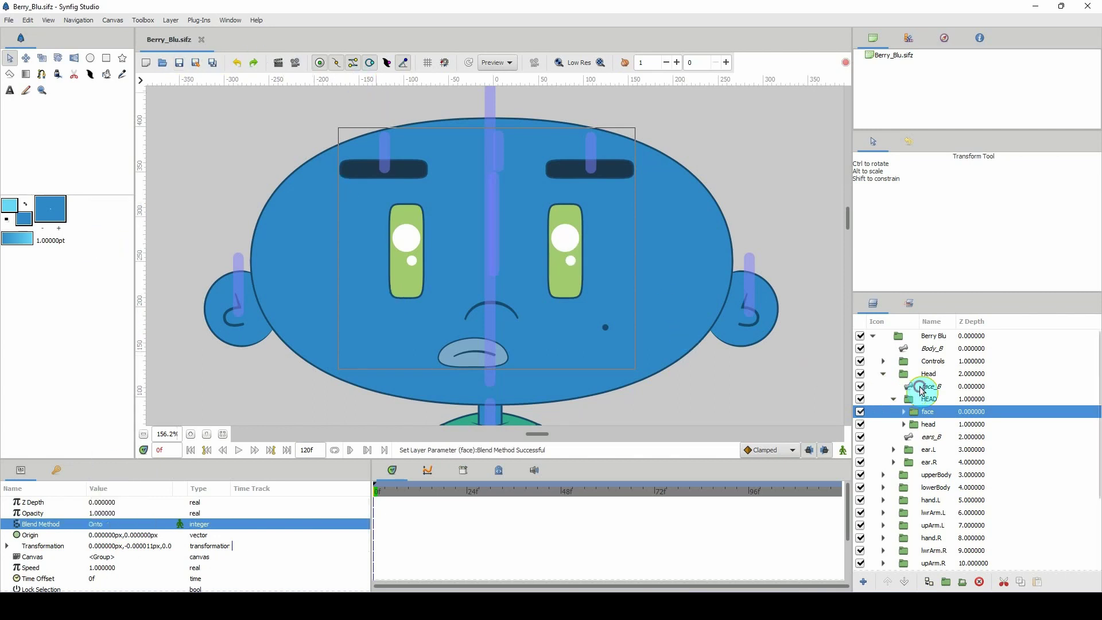
{"action": "left_click_drag", "start_coordinate": [493, 272], "coordinate": [521, 237]}
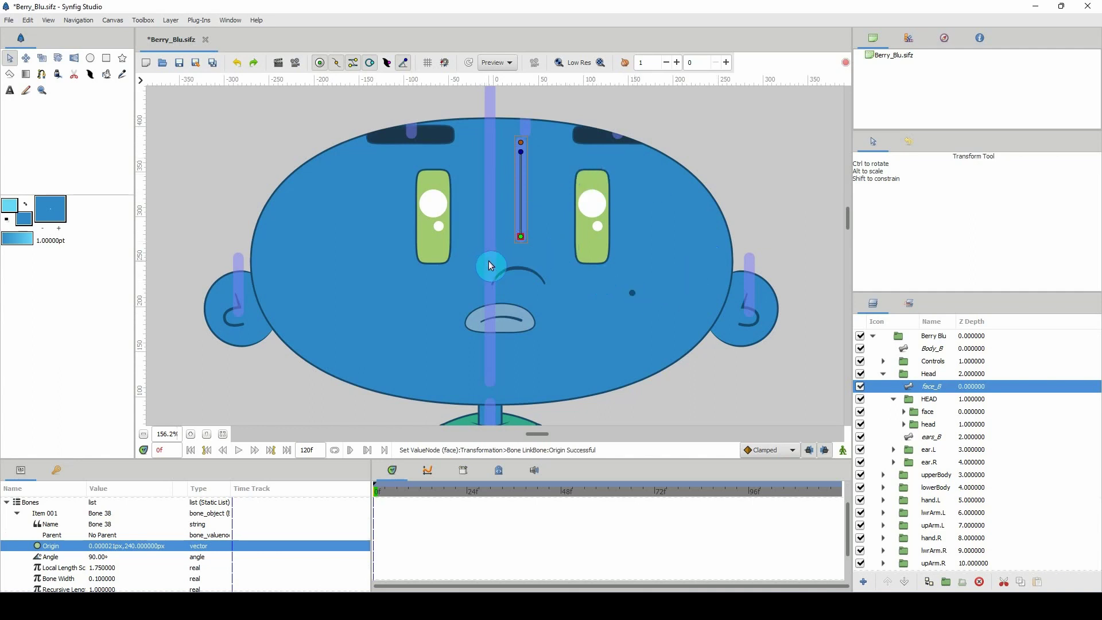
Undo the bone move, lift the face bone to raise the eyes, and save Berry_Blu.sifz
{"action": "key", "text": "ctrl+z"}
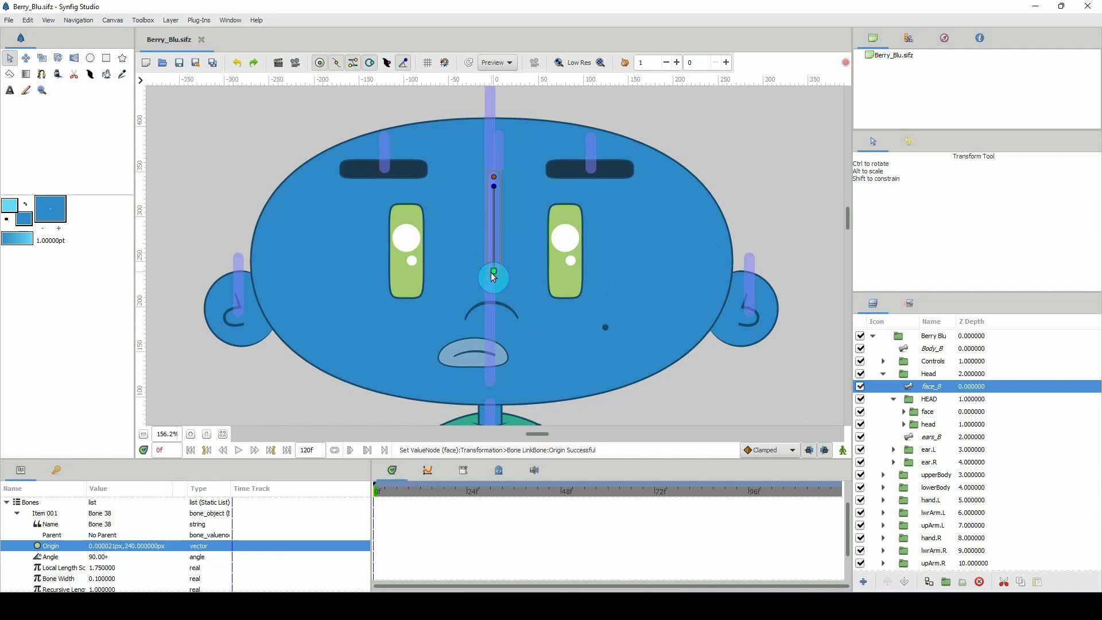
{"action": "left_click_drag", "start_coordinate": [501, 223], "coordinate": [504, 189]}
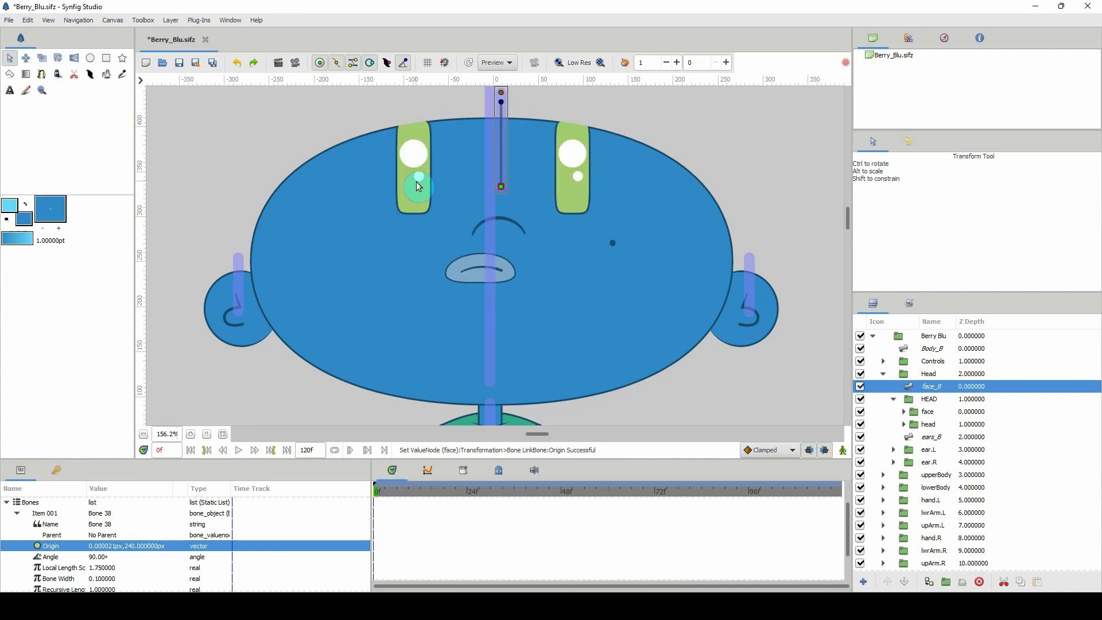
{"action": "scroll", "coordinate": [418, 184], "scroll_direction": "up", "scroll_amount": 3}
{"action": "scroll", "coordinate": [424, 273], "scroll_direction": "up", "scroll_amount": 4}
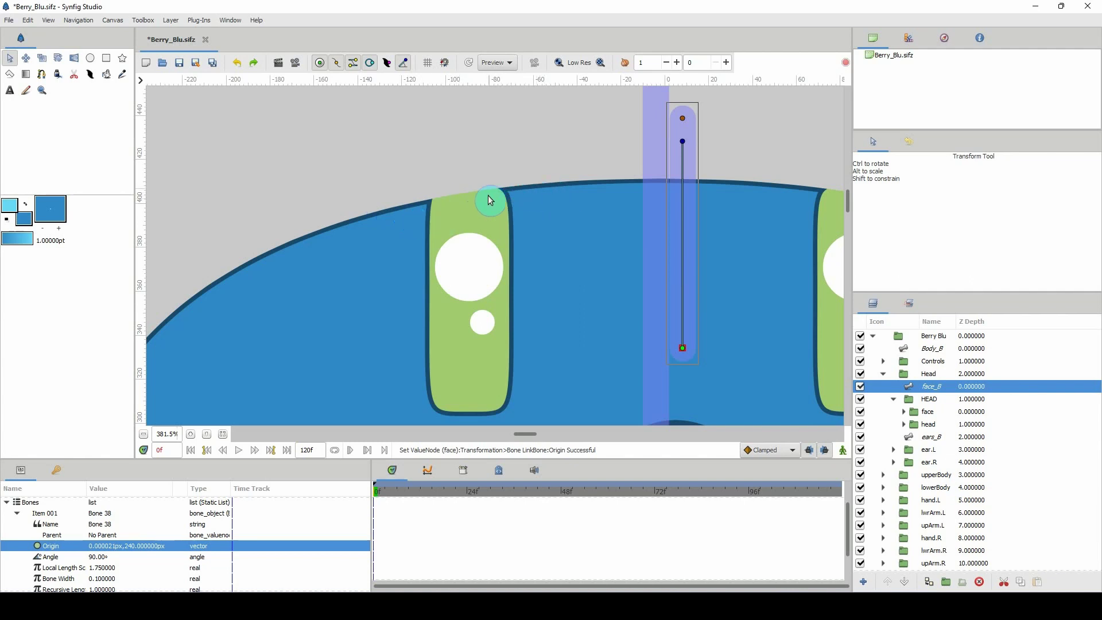
{"action": "key", "text": "ctrl+s"}
{"action": "scroll", "coordinate": [490, 195], "scroll_direction": "down", "scroll_amount": 2}
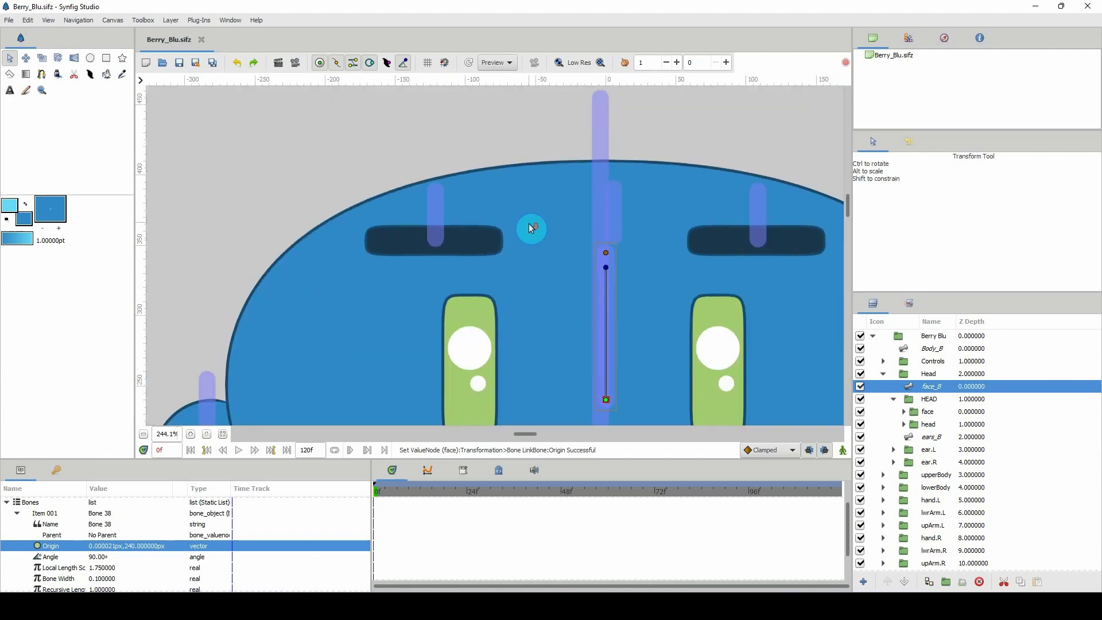
{"action": "scroll", "coordinate": [532, 229], "scroll_direction": "down", "scroll_amount": 3}
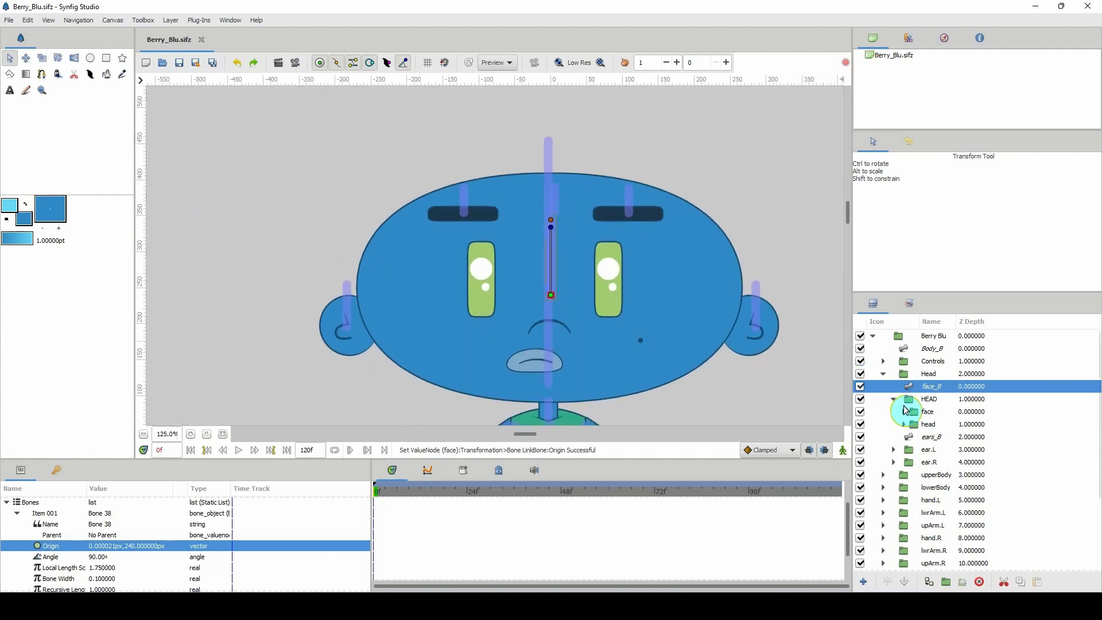
Cut the Outline layer from the head group, paste it into HEAD above face, and save
{"action": "left_click", "coordinate": [911, 425]}
{"action": "left_click", "coordinate": [904, 424]}
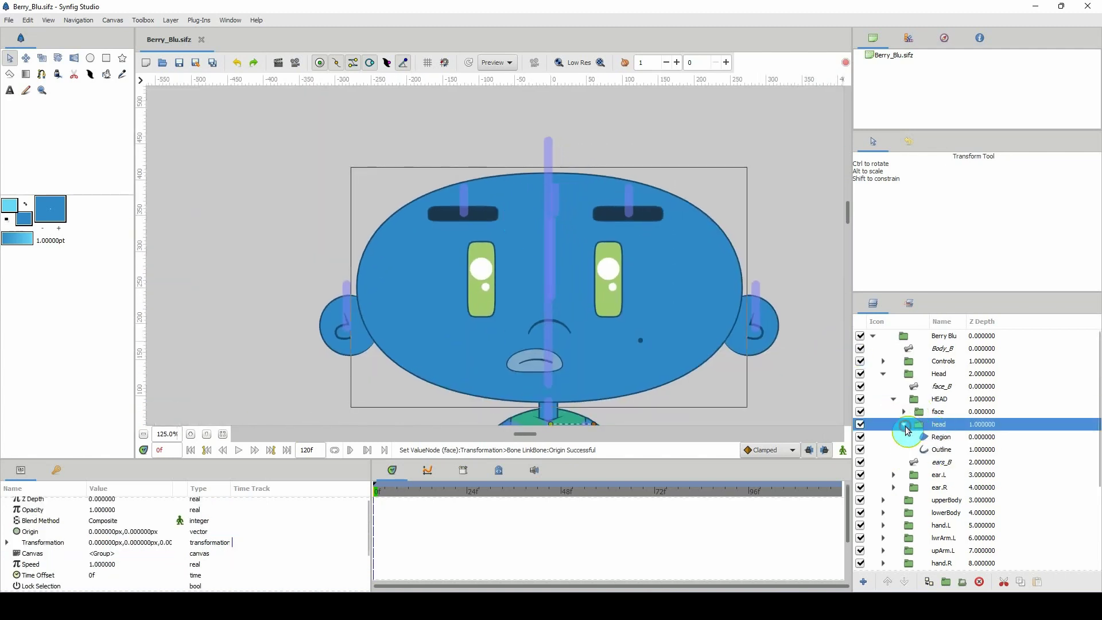
{"action": "left_click", "coordinate": [937, 451]}
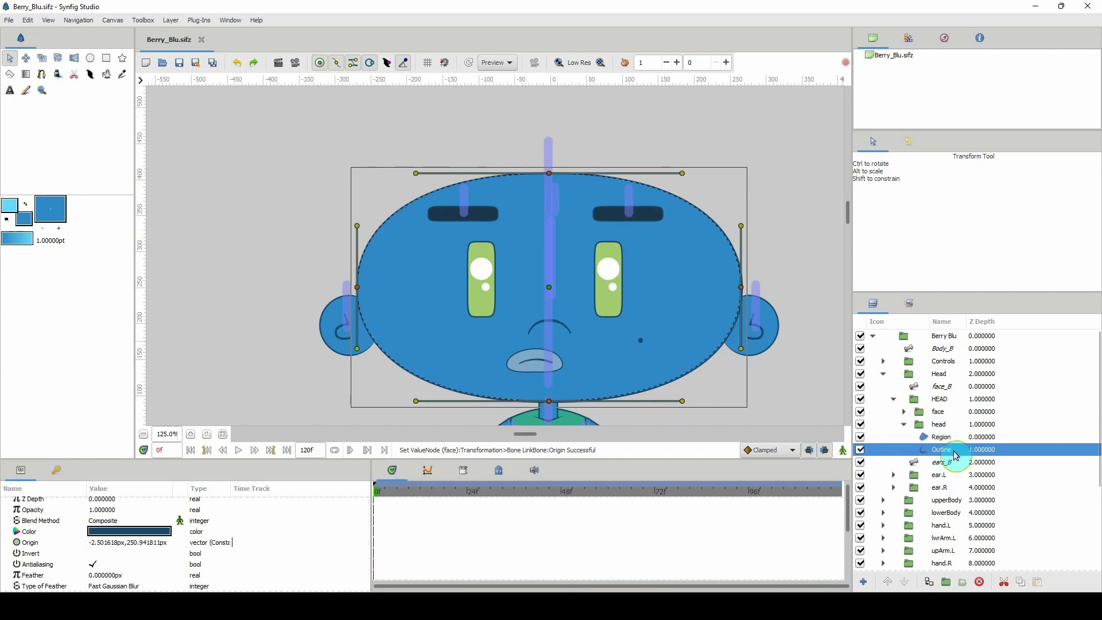
{"action": "key", "text": "Delete"}
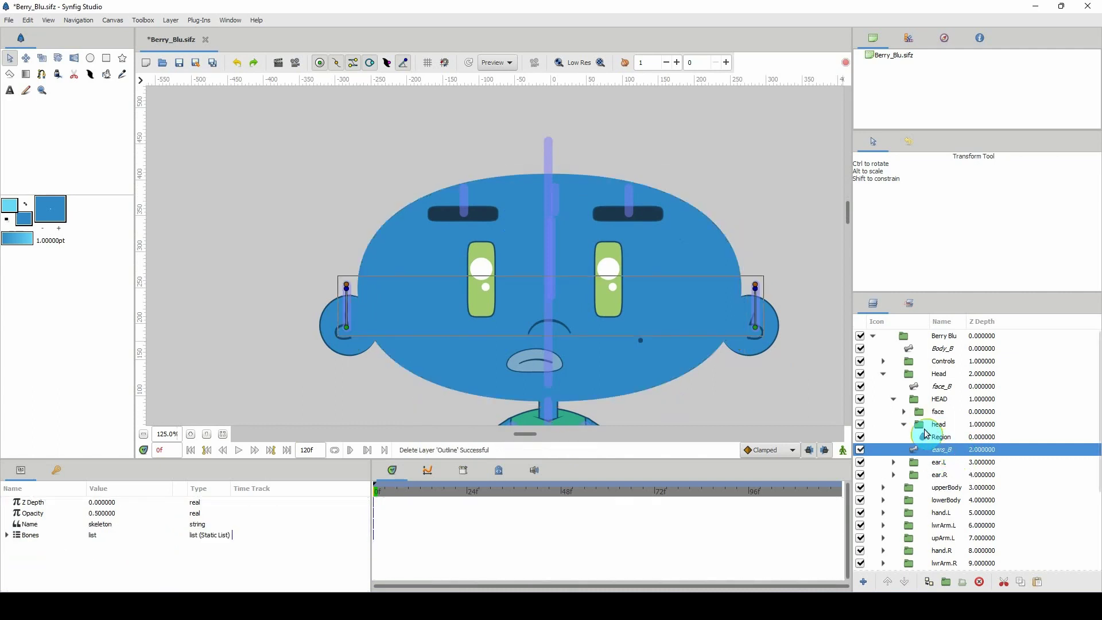
{"action": "left_click", "coordinate": [904, 424]}
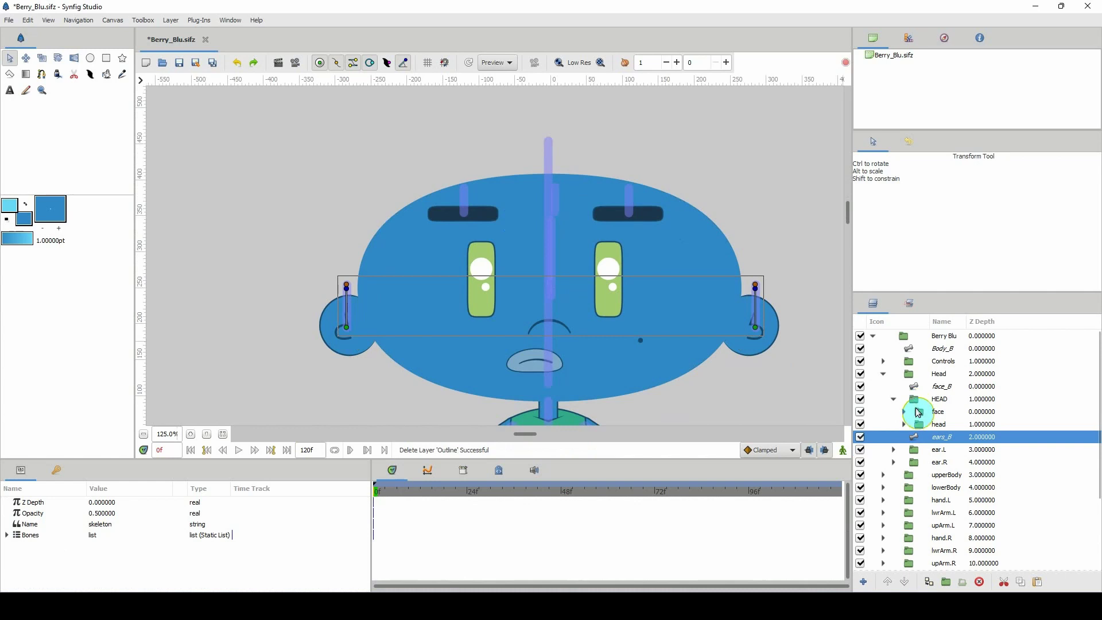
{"action": "left_click", "coordinate": [919, 412]}
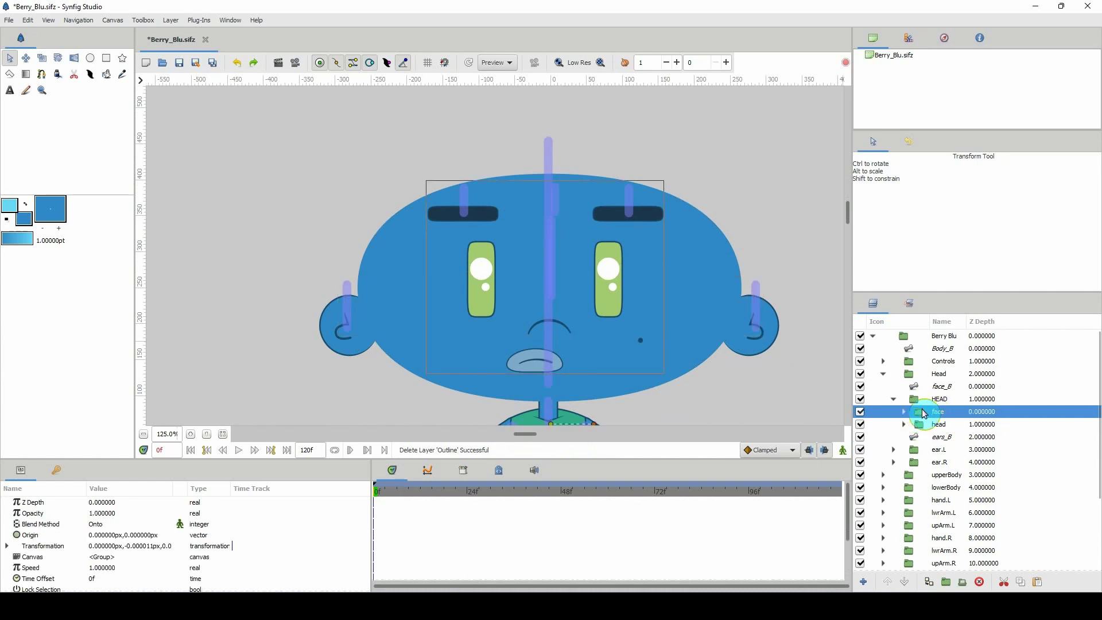
{"action": "key", "text": "ctrl+v"}
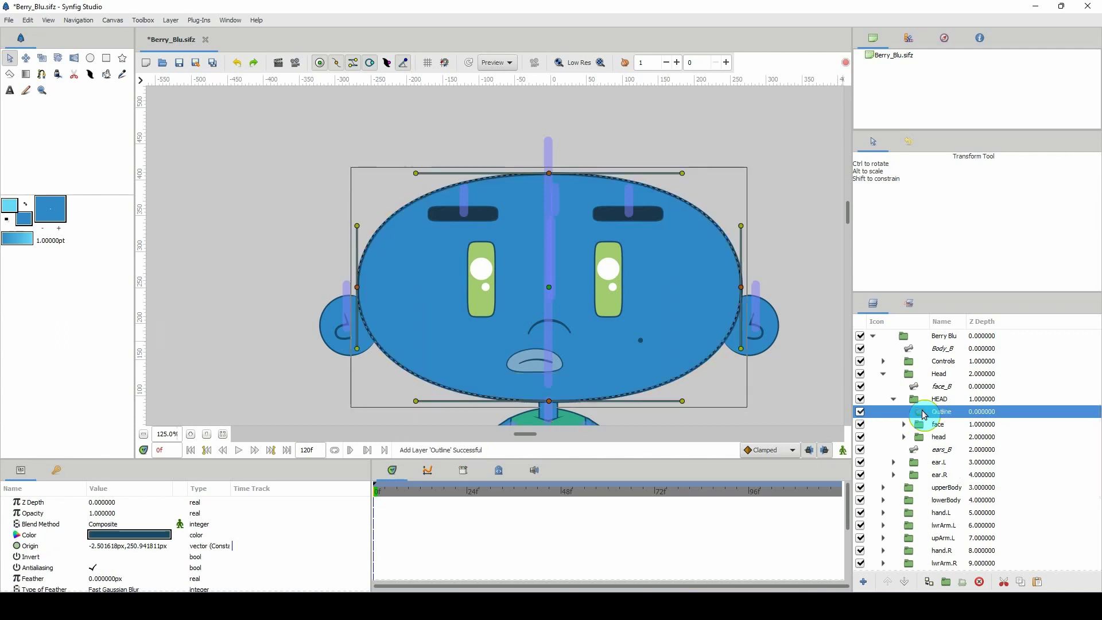
{"action": "left_click", "coordinate": [895, 398]}
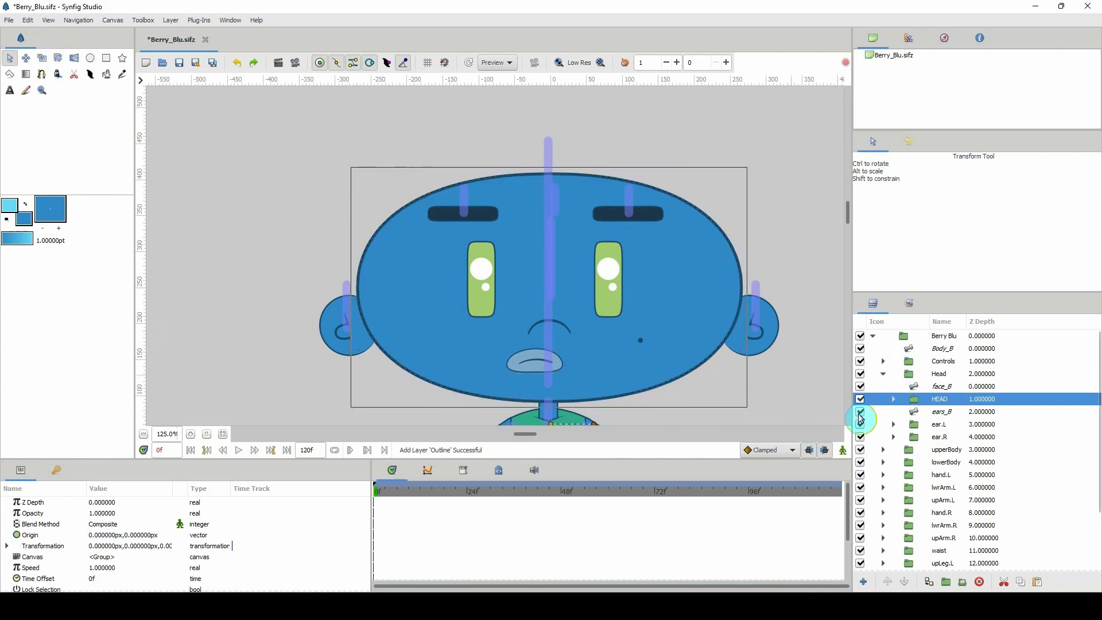
{"action": "left_click", "coordinate": [179, 62]}
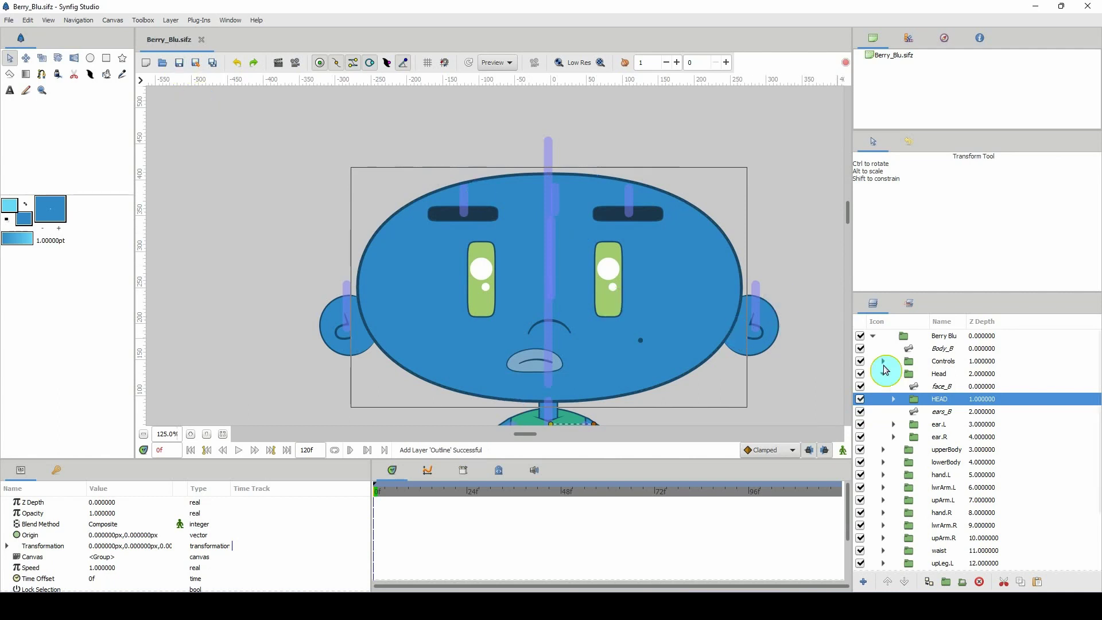
{"action": "left_click", "coordinate": [930, 386]}
{"action": "scroll", "coordinate": [549, 296], "scroll_direction": "up", "scroll_amount": 3}
{"action": "scroll", "coordinate": [548, 296], "scroll_direction": "up", "scroll_amount": 2}
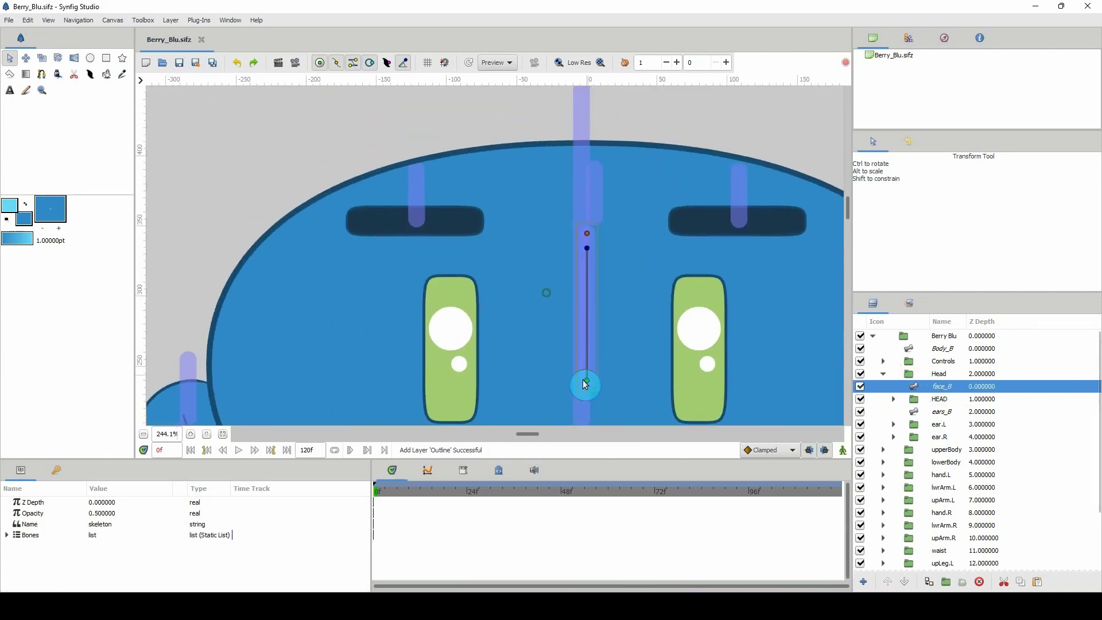
{"action": "left_click_drag", "start_coordinate": [589, 382], "coordinate": [581, 229]}
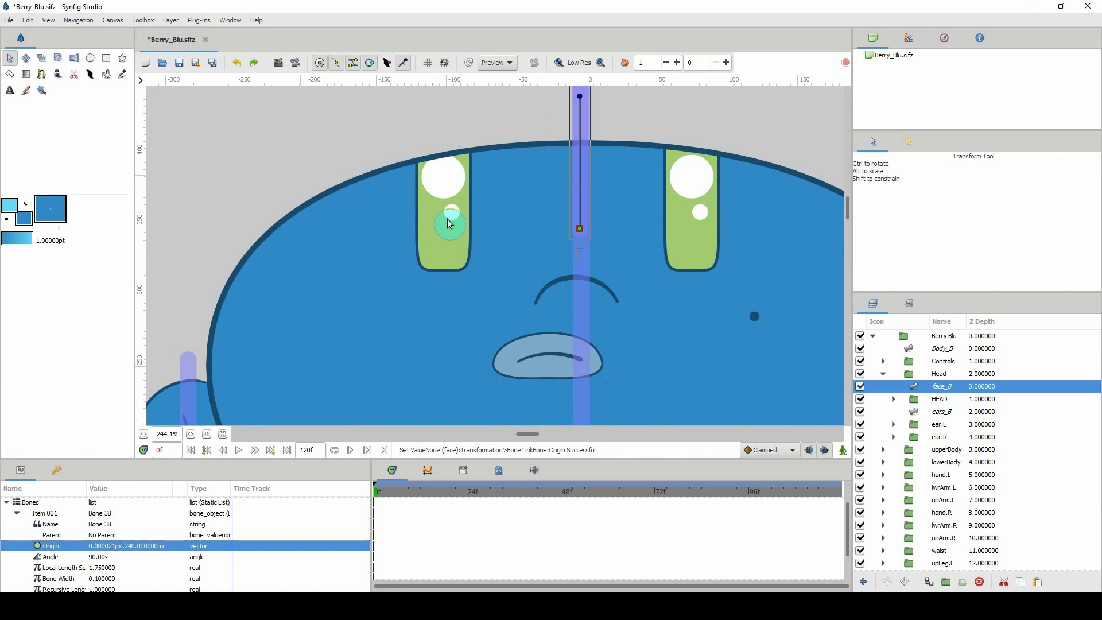
{"action": "scroll", "coordinate": [454, 265], "scroll_direction": "down", "scroll_amount": 4}
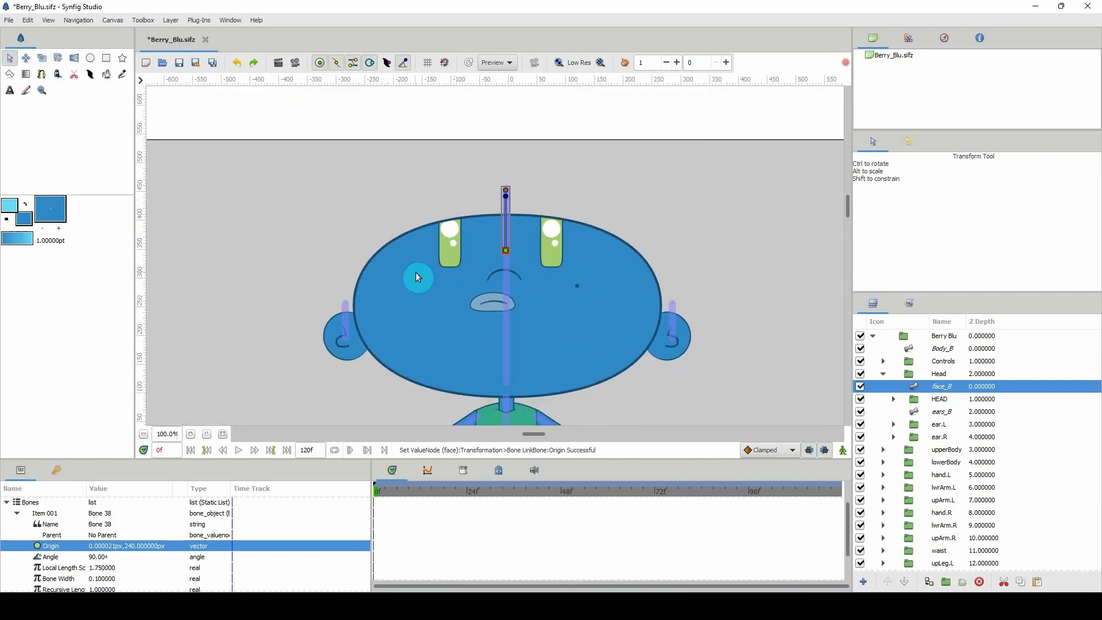
{"action": "scroll", "coordinate": [418, 278], "scroll_direction": "down", "scroll_amount": 1}
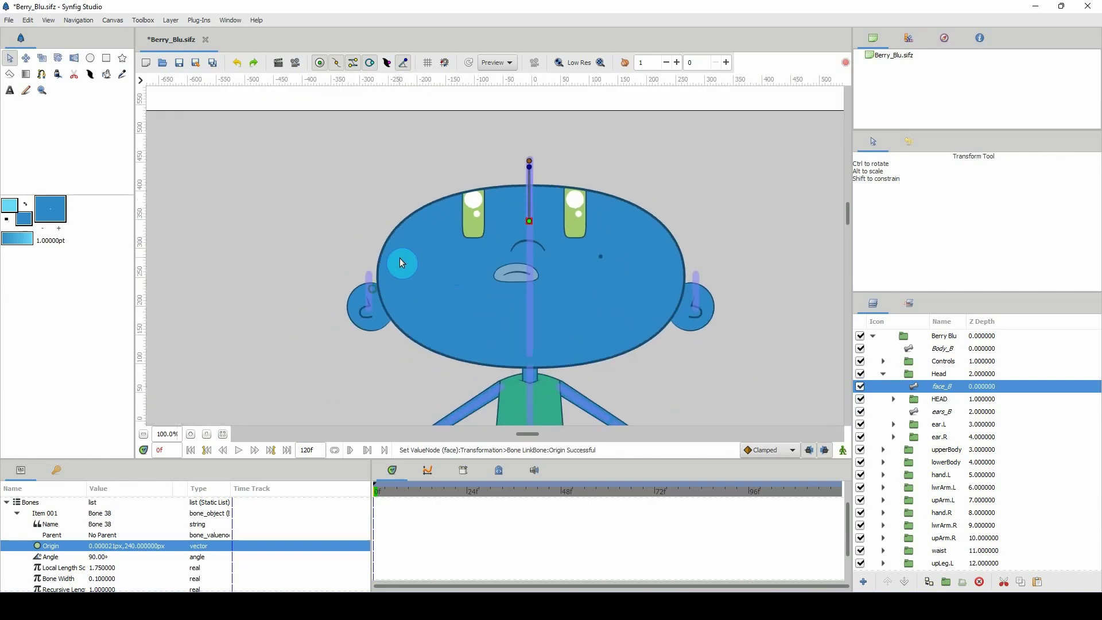
{"action": "left_click", "coordinate": [238, 62]}
{"action": "scroll", "coordinate": [355, 310], "scroll_direction": "down", "scroll_amount": 1}
{"action": "scroll", "coordinate": [354, 313], "scroll_direction": "up", "scroll_amount": 2}
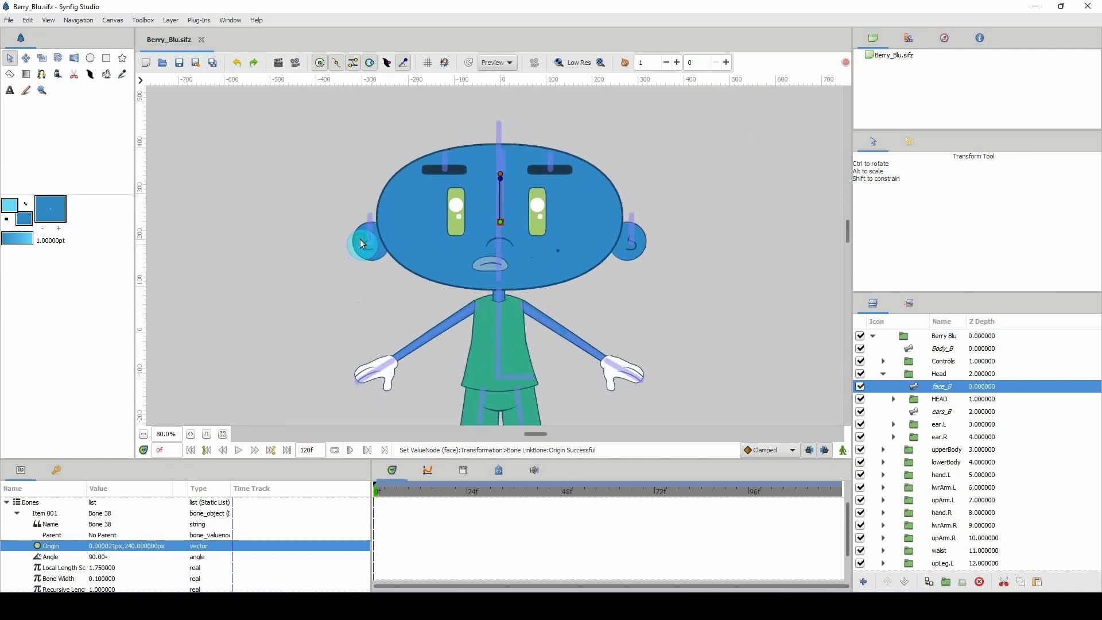
Select the Outline layer inside HEAD and set its Outline Width to 3
{"action": "scroll", "coordinate": [376, 267], "scroll_direction": "up", "scroll_amount": 1}
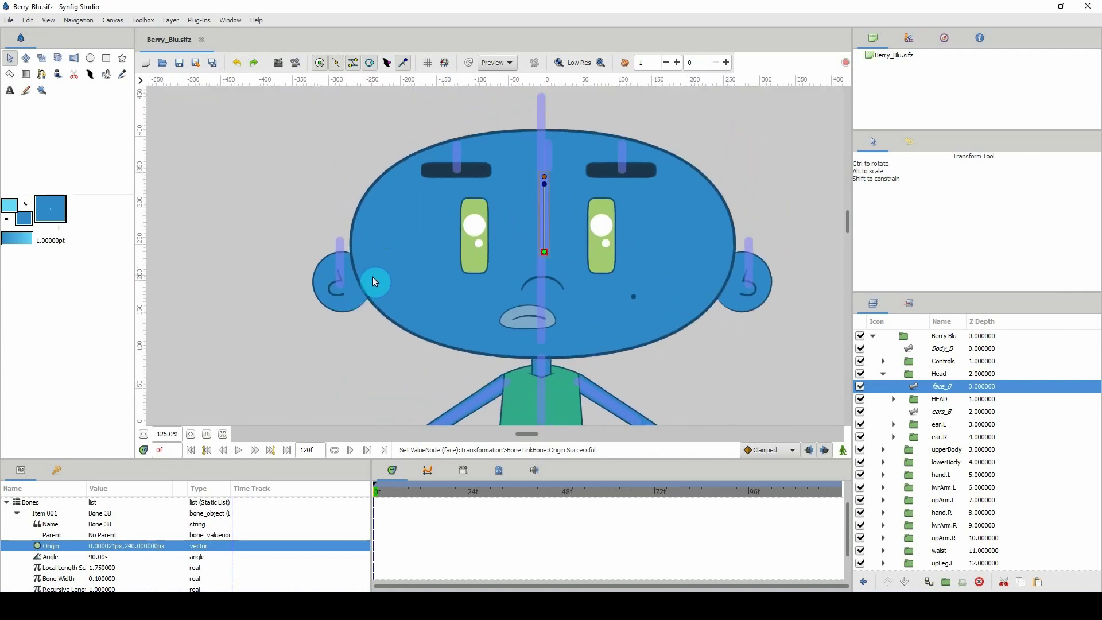
{"action": "scroll", "coordinate": [374, 274], "scroll_direction": "up", "scroll_amount": 1}
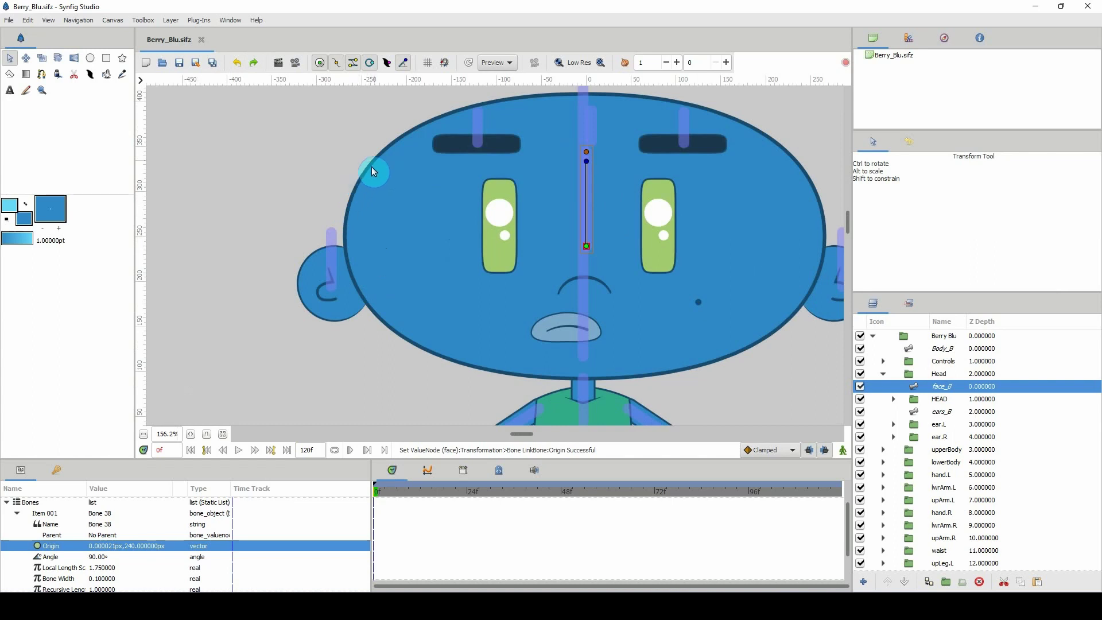
{"action": "left_click", "coordinate": [894, 400]}
{"action": "left_click", "coordinate": [935, 412]}
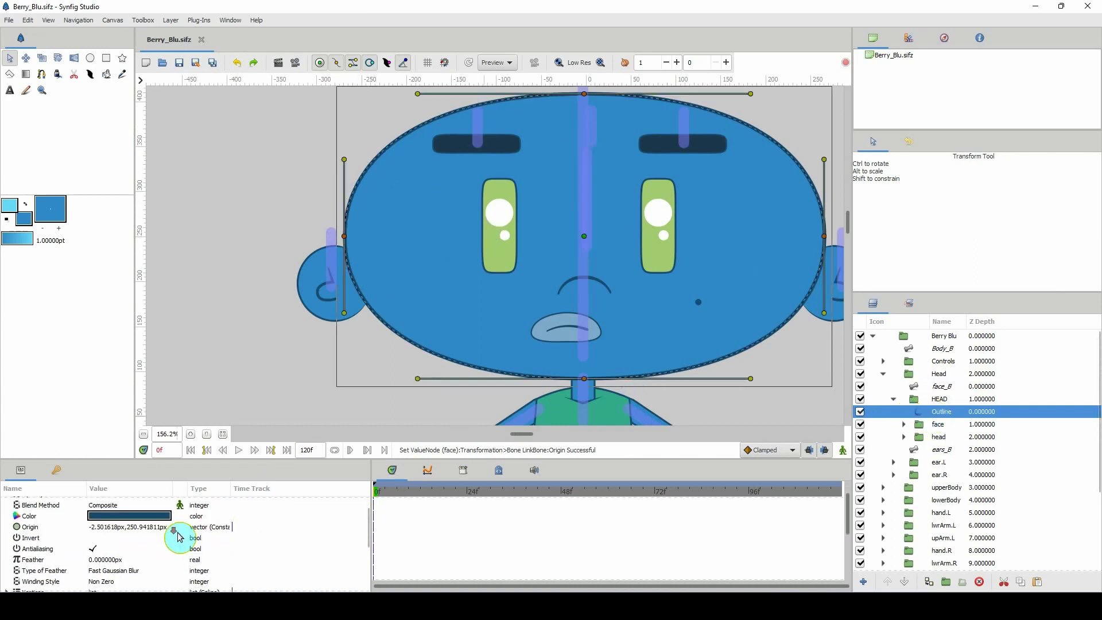
{"action": "scroll", "coordinate": [180, 537], "scroll_direction": "down", "scroll_amount": 2}
{"action": "left_click", "coordinate": [99, 556]}
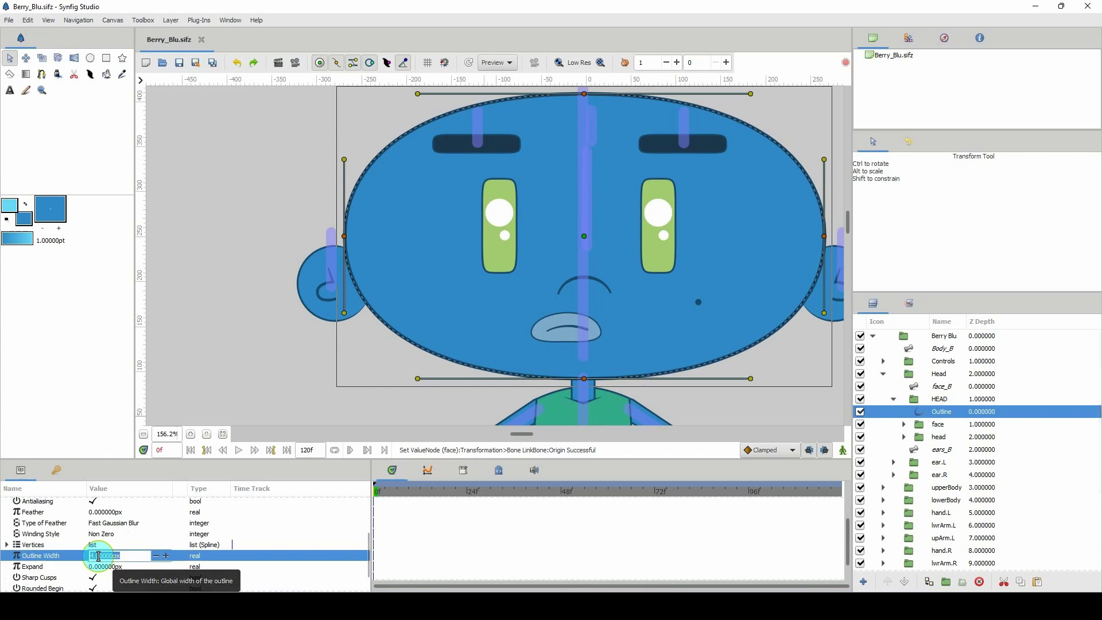
{"action": "type", "text": "3"}
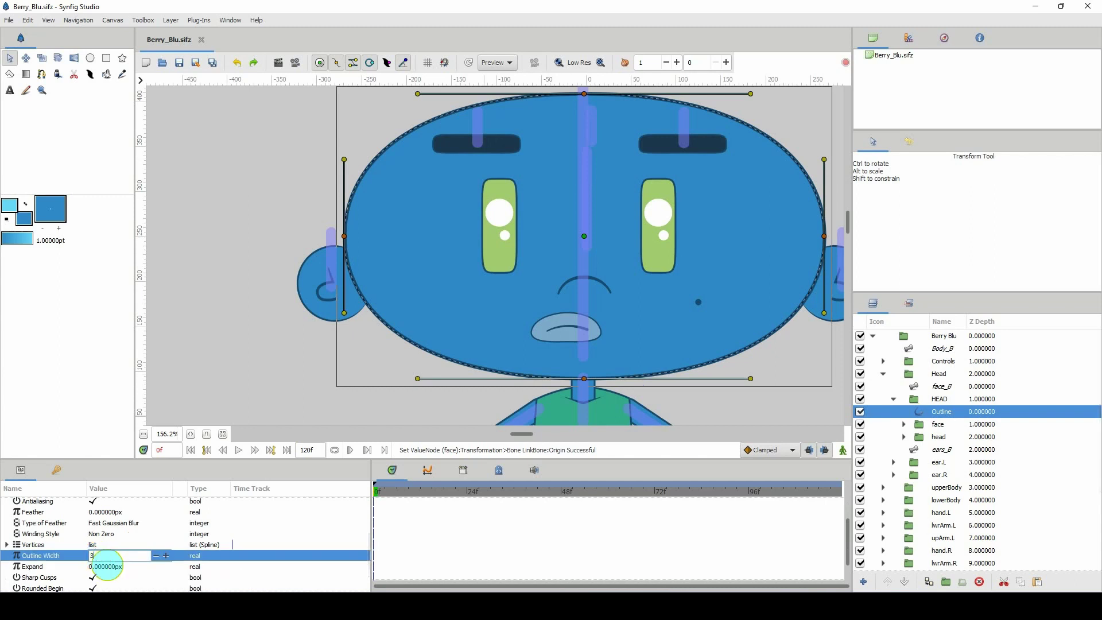
{"action": "key", "text": "Return"}
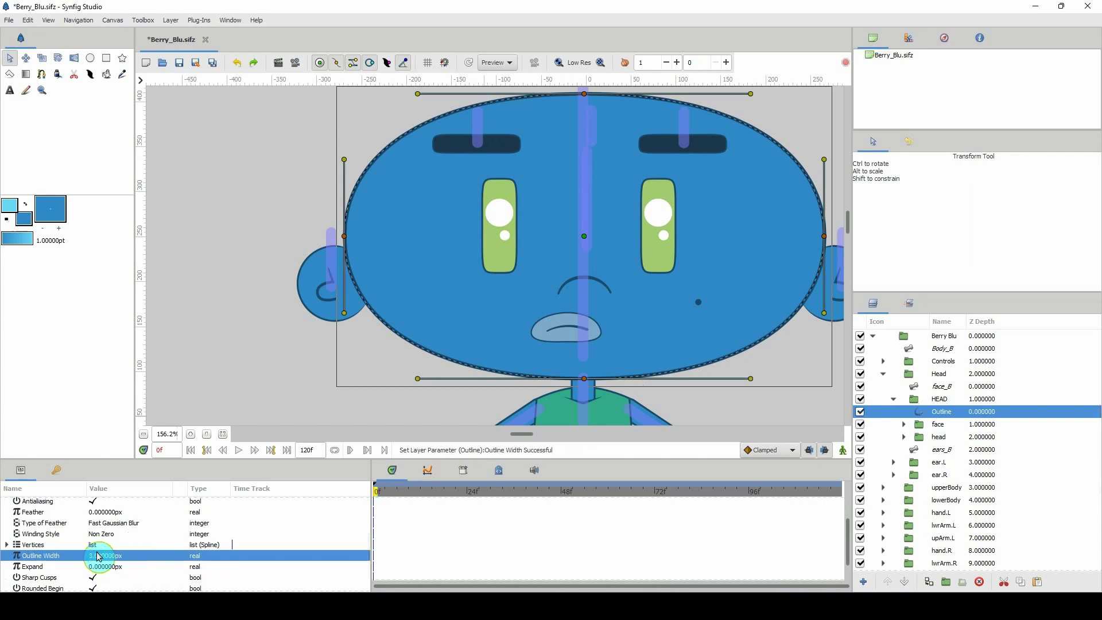
Save the file and collapse the HEAD and Head groups
{"action": "left_click", "coordinate": [942, 430]}
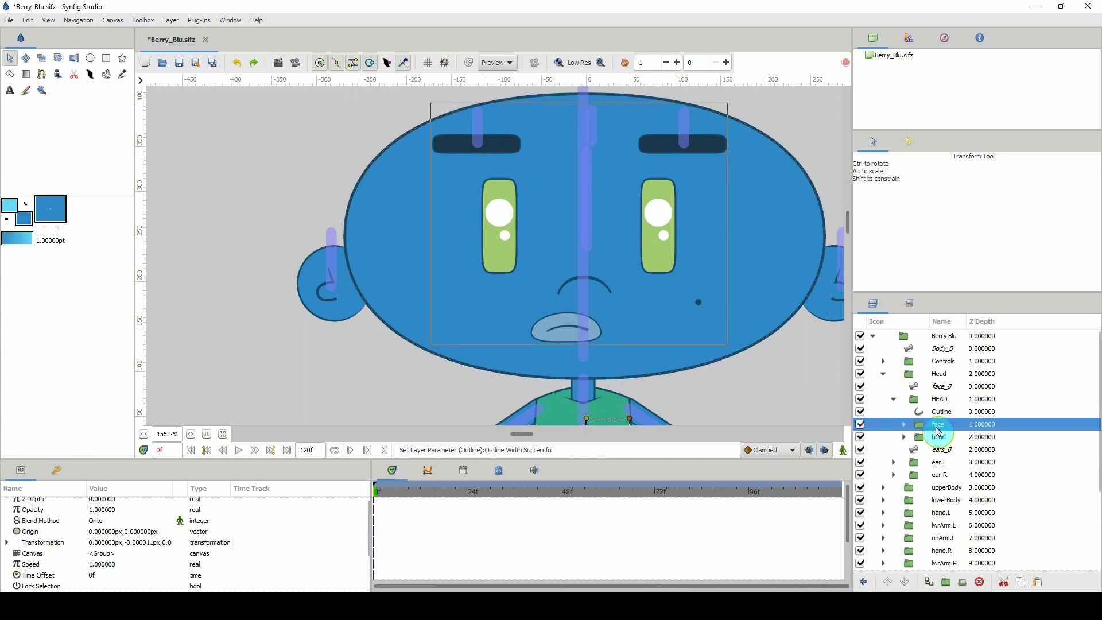
{"action": "scroll", "coordinate": [701, 354], "scroll_direction": "down", "scroll_amount": 3}
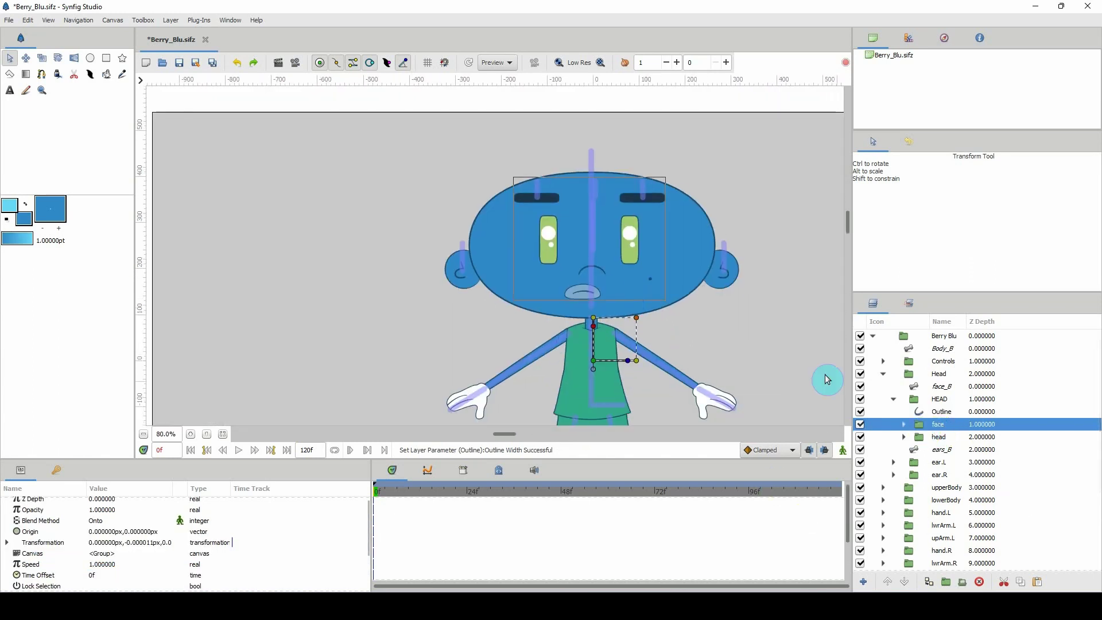
{"action": "left_click", "coordinate": [895, 398]}
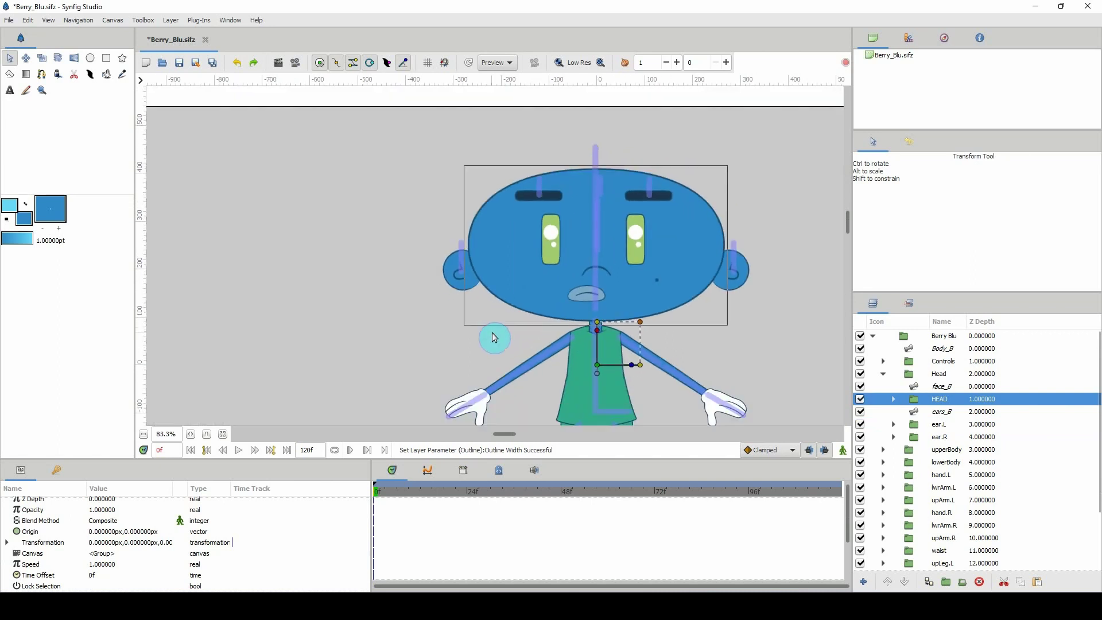
{"action": "scroll", "coordinate": [519, 327], "scroll_direction": "right", "scroll_amount": 3}
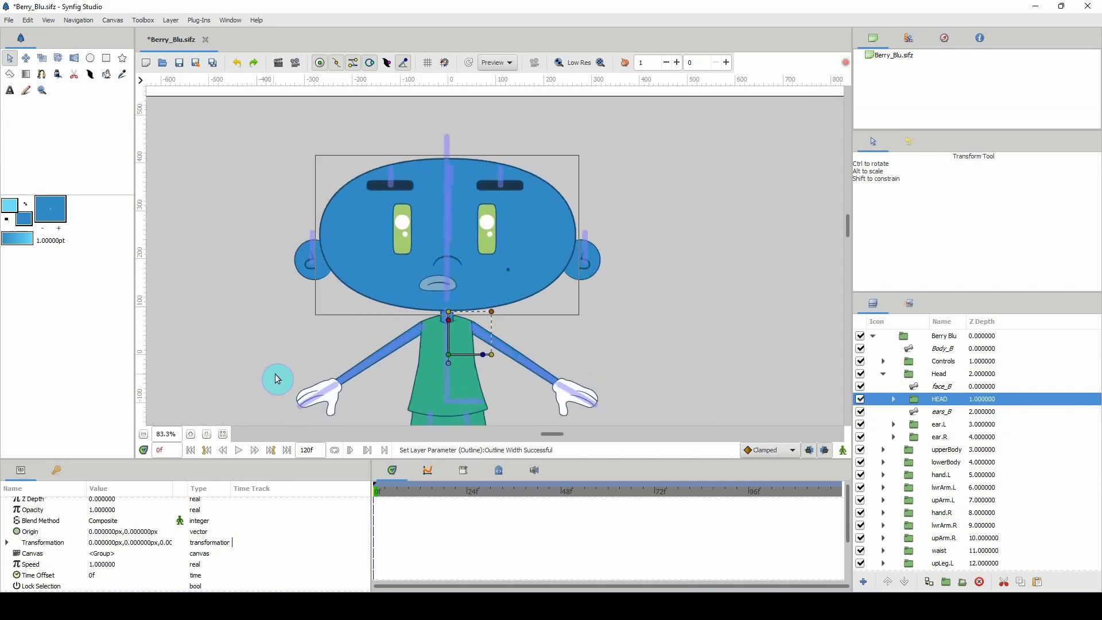
{"action": "key", "text": "ctrl+s"}
{"action": "left_click", "coordinate": [884, 374]}
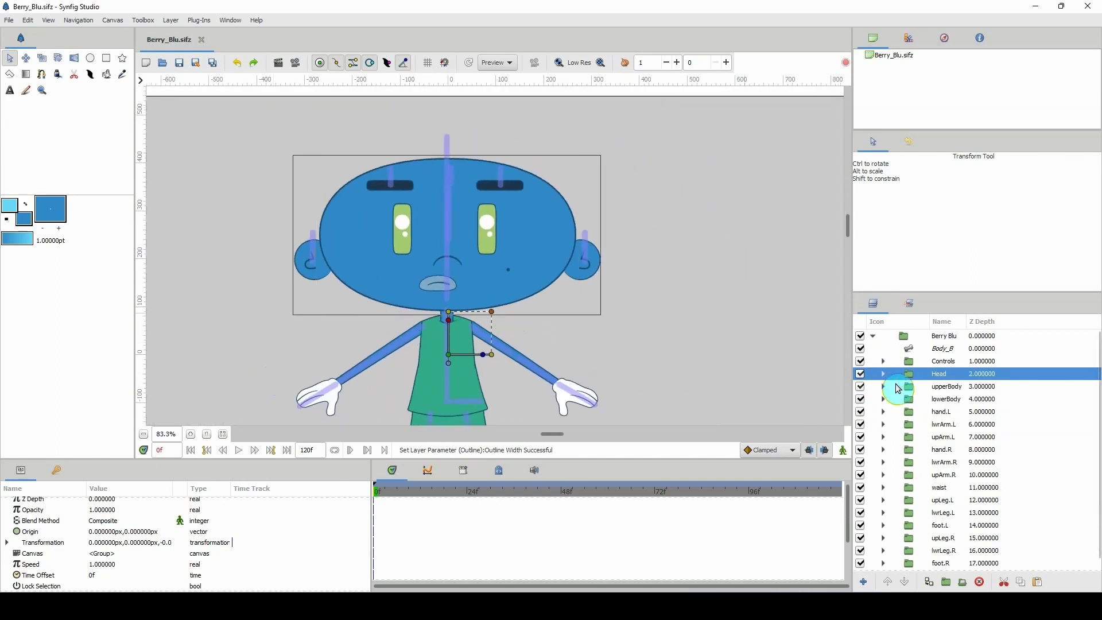
Expand Controls and leftEyeBrow_SHAPES_CNTRL, then select the leftEyeBrow_SHAPES layer
{"action": "left_click", "coordinate": [908, 362]}
{"action": "scroll", "coordinate": [657, 306], "scroll_direction": "right", "scroll_amount": 3}
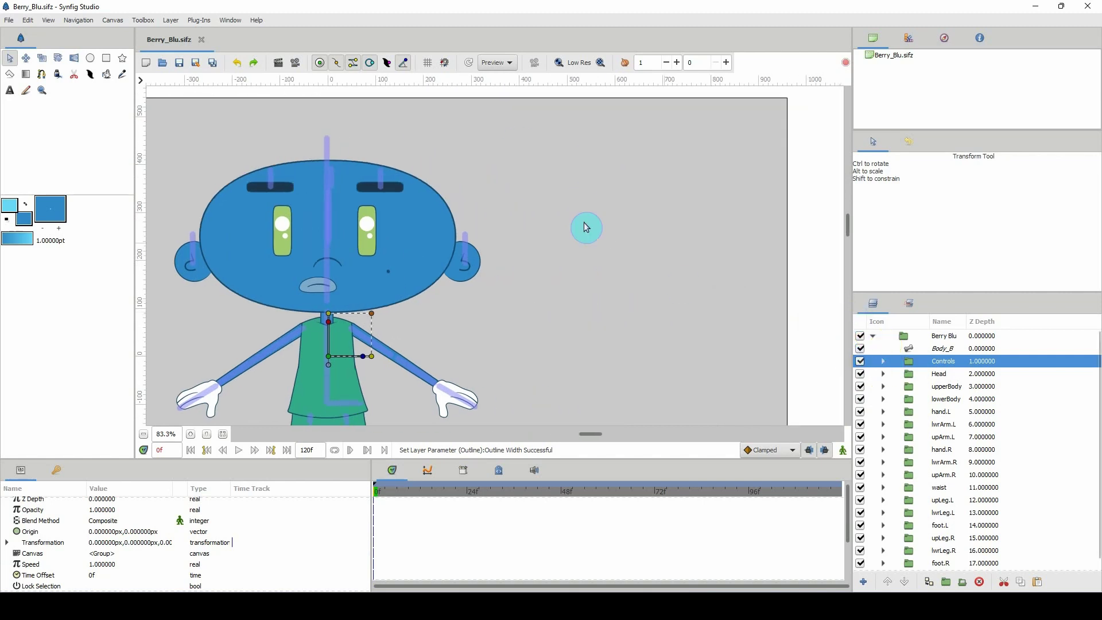
{"action": "left_click", "coordinate": [883, 361]}
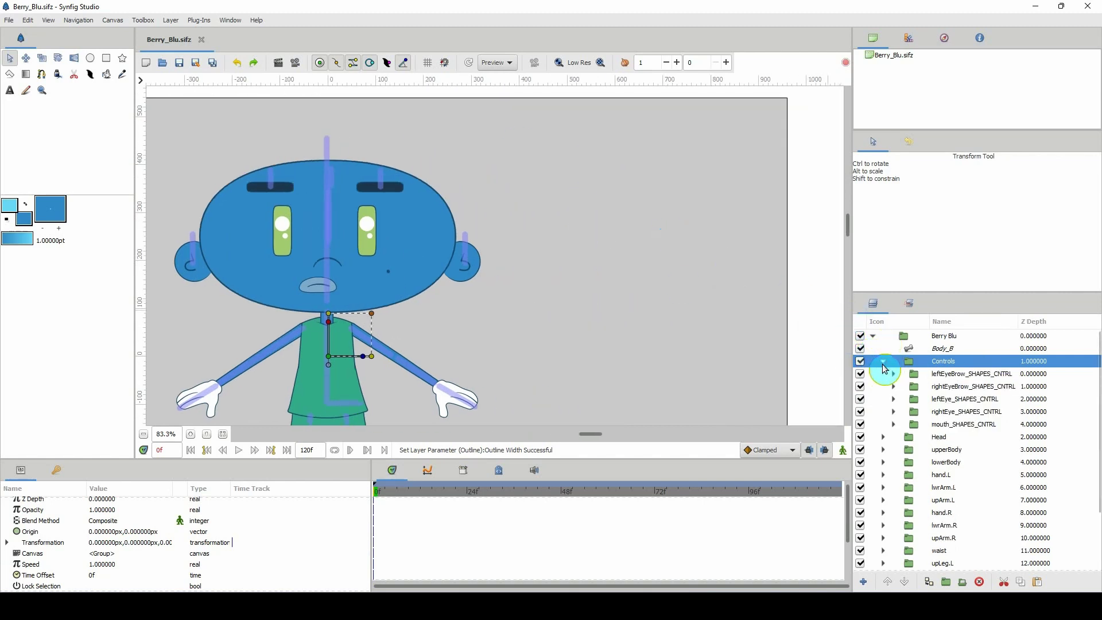
{"action": "left_click", "coordinate": [919, 377]}
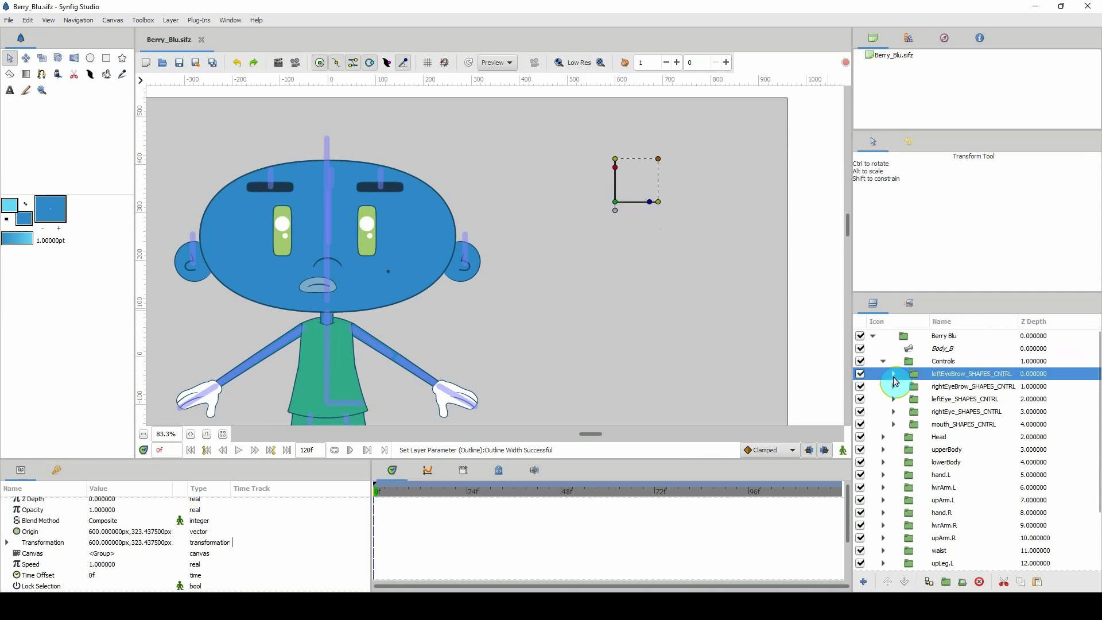
{"action": "left_click", "coordinate": [894, 374]}
{"action": "left_click", "coordinate": [943, 386]}
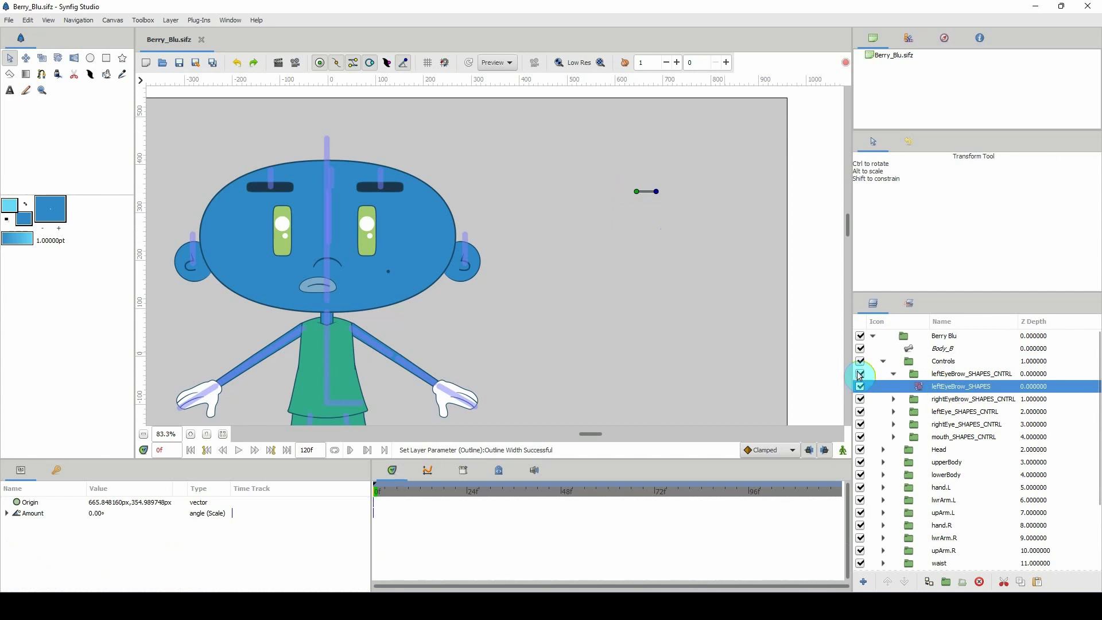
Draw a small circle right of the head, then undo the added outline circle layer
{"action": "left_click", "coordinate": [91, 60]}
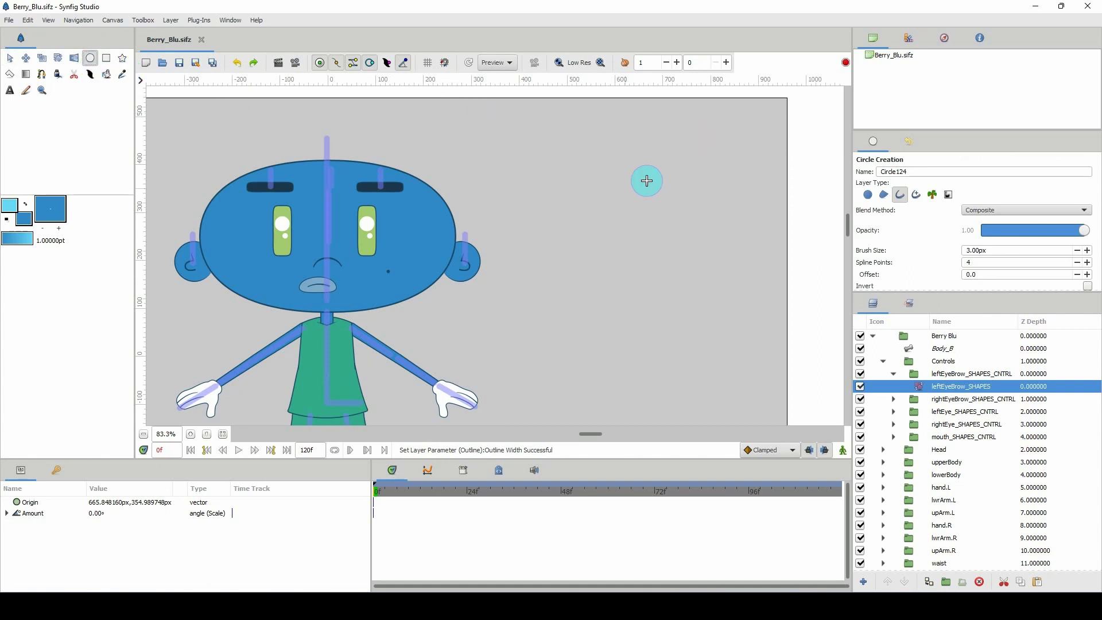
{"action": "left_click_drag", "start_coordinate": [630, 198], "coordinate": [644, 209]}
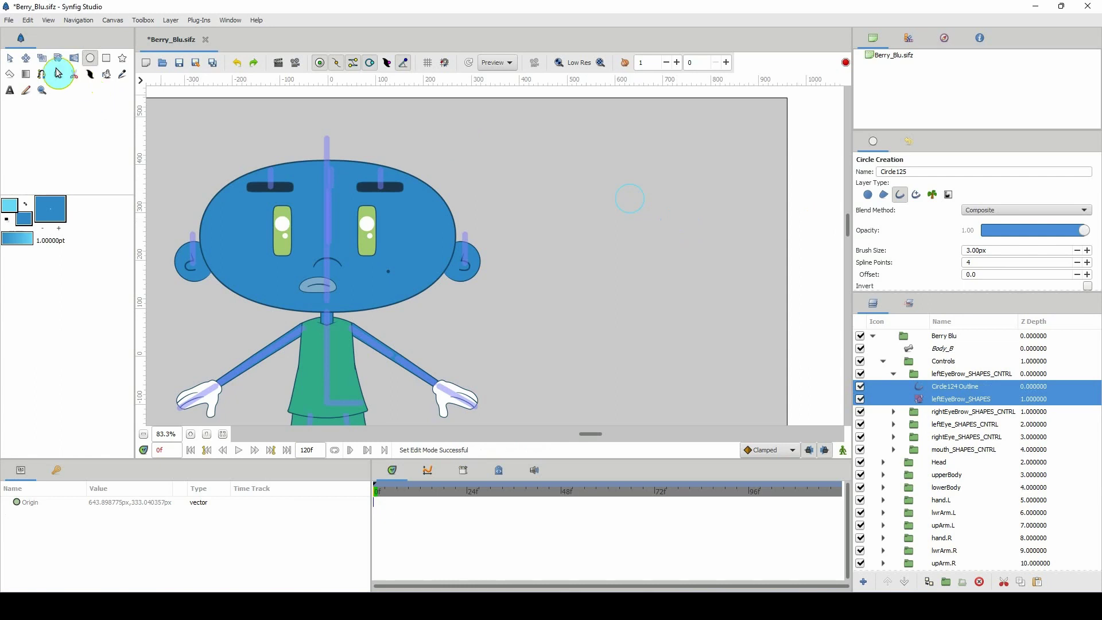
{"action": "left_click", "coordinate": [10, 58]}
{"action": "left_click", "coordinate": [236, 62]}
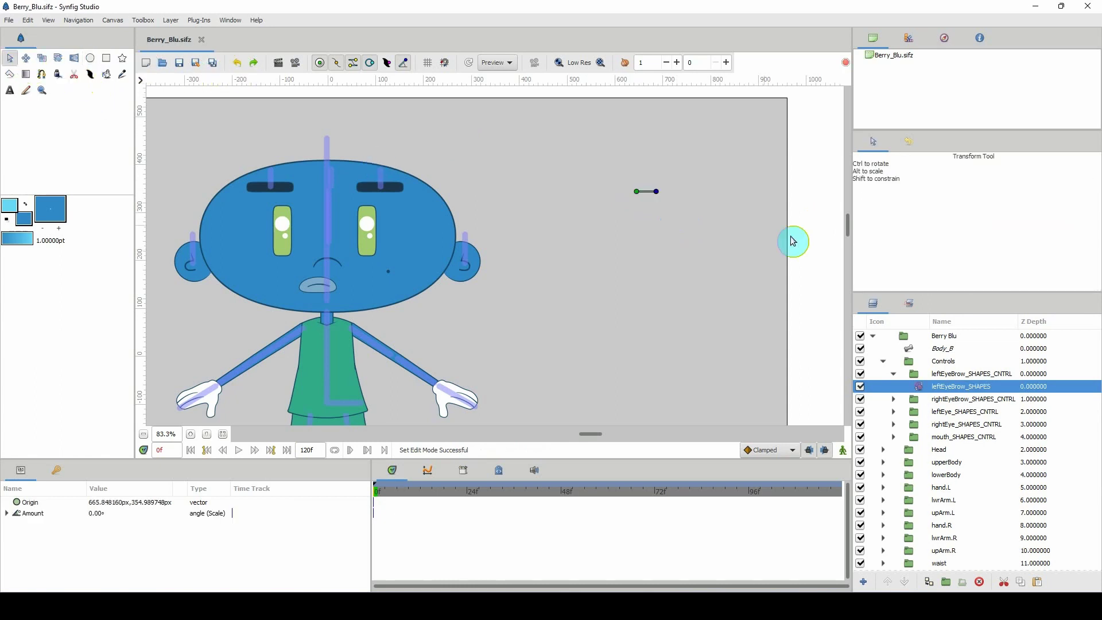
Draw a plain filled circle with only the Circle layer type and select Circle125
{"action": "left_click", "coordinate": [91, 58]}
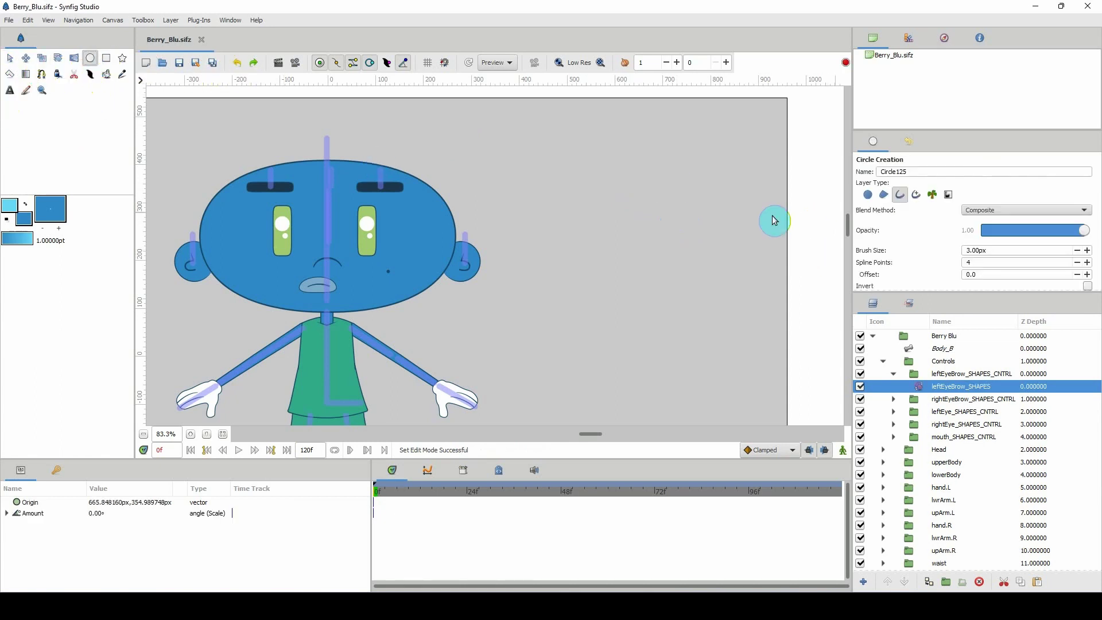
{"action": "left_click", "coordinate": [900, 194]}
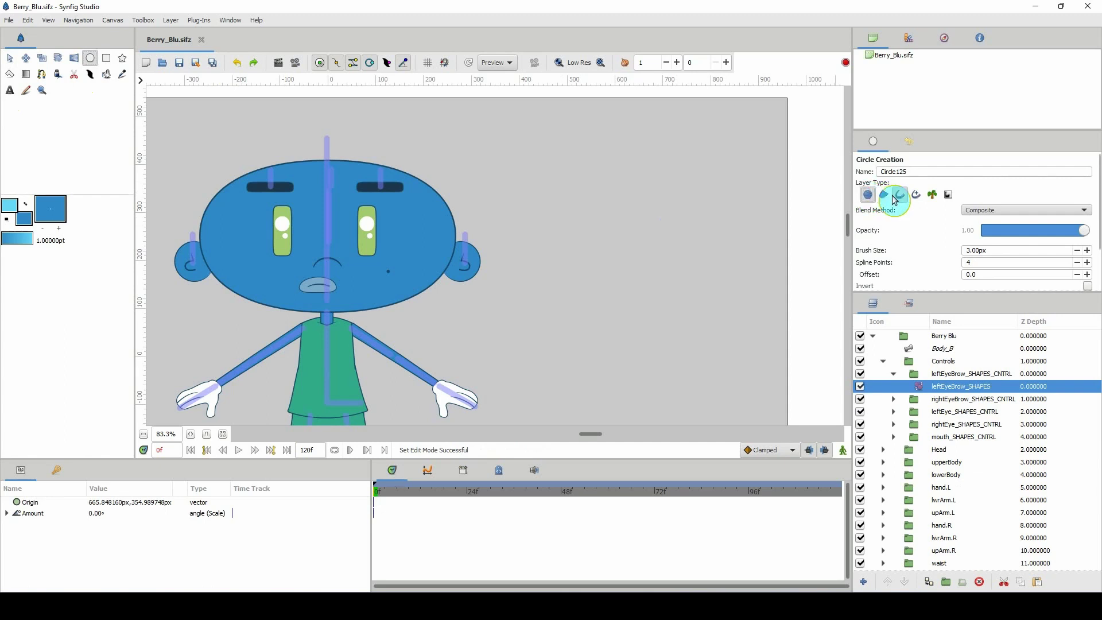
{"action": "left_click_drag", "start_coordinate": [686, 193], "coordinate": [702, 215]}
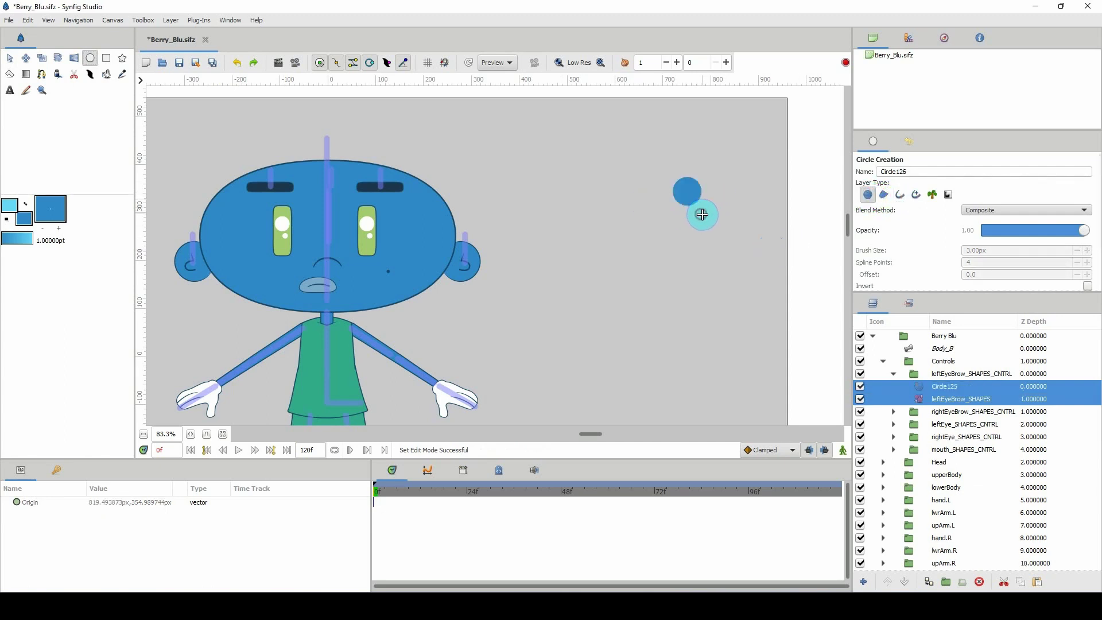
{"action": "left_click", "coordinate": [957, 375]}
{"action": "left_click", "coordinate": [944, 387]}
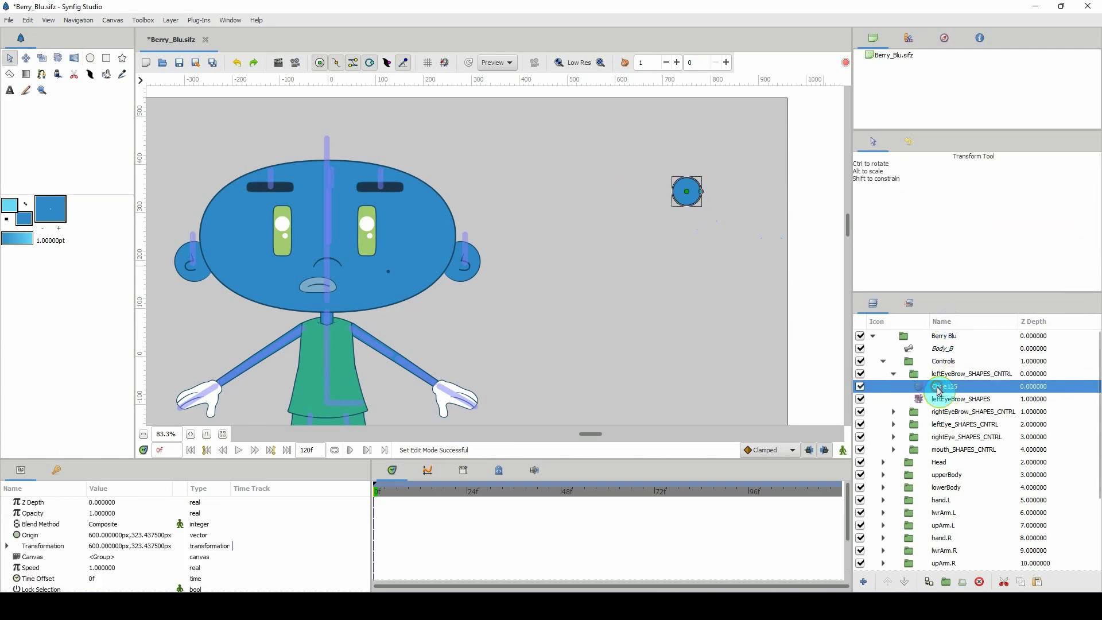
Lower Circle125 beneath leftEyeBrow_SHAPES and move its origin onto the eyebrow's origin point
{"action": "left_click", "coordinate": [907, 583]}
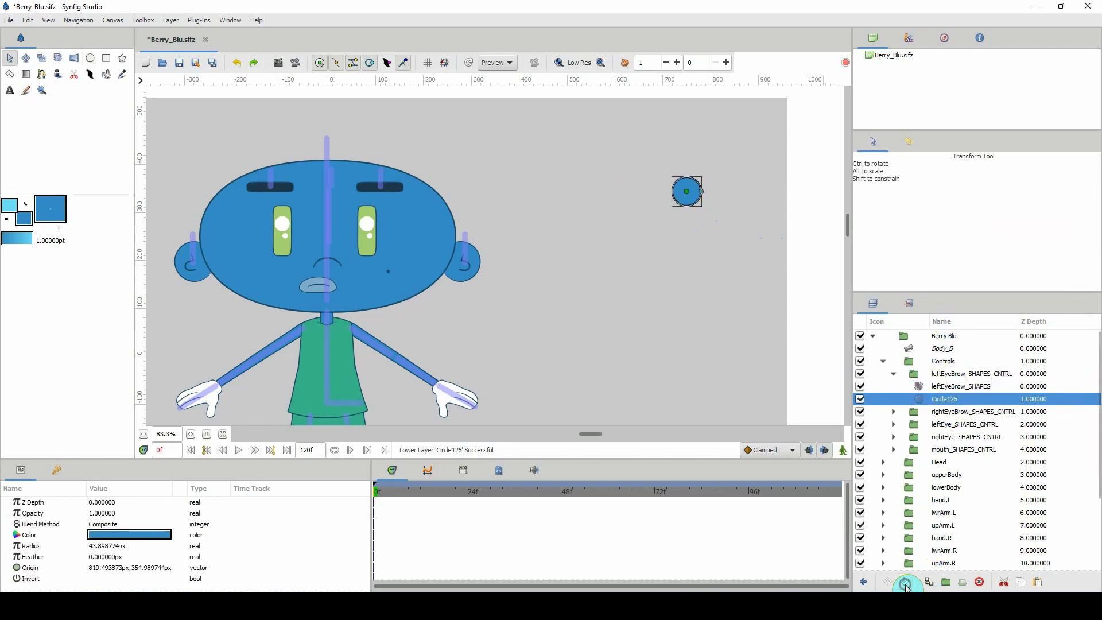
{"action": "left_click", "coordinate": [948, 388], "text": "ctrl"}
{"action": "scroll", "coordinate": [687, 195], "scroll_direction": "up", "scroll_amount": 3}
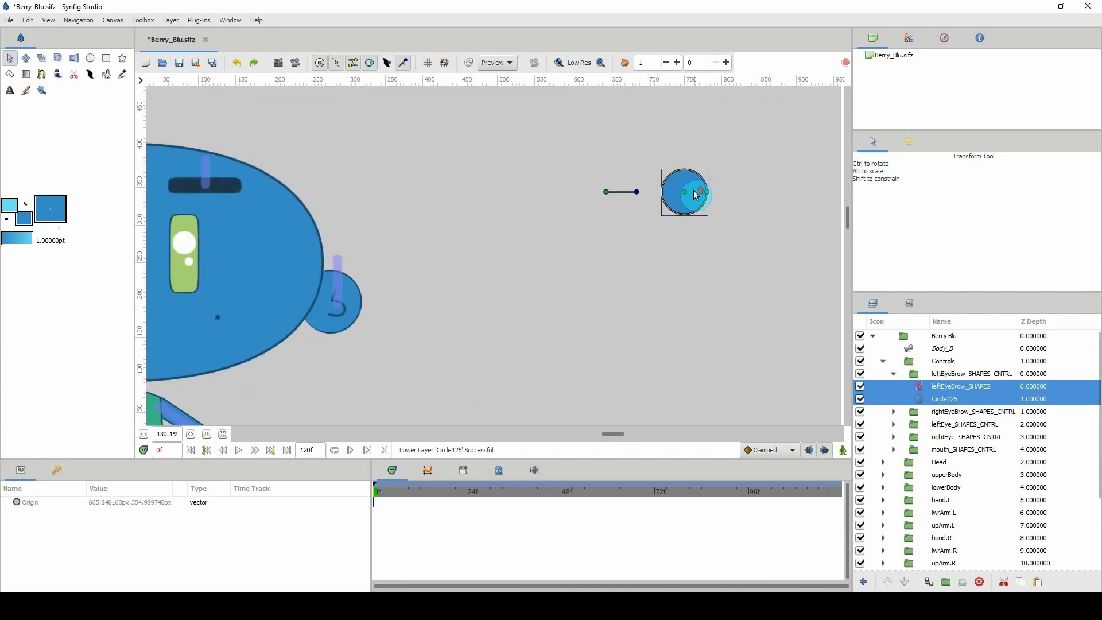
{"action": "scroll", "coordinate": [709, 221], "scroll_direction": "down", "scroll_amount": 4}
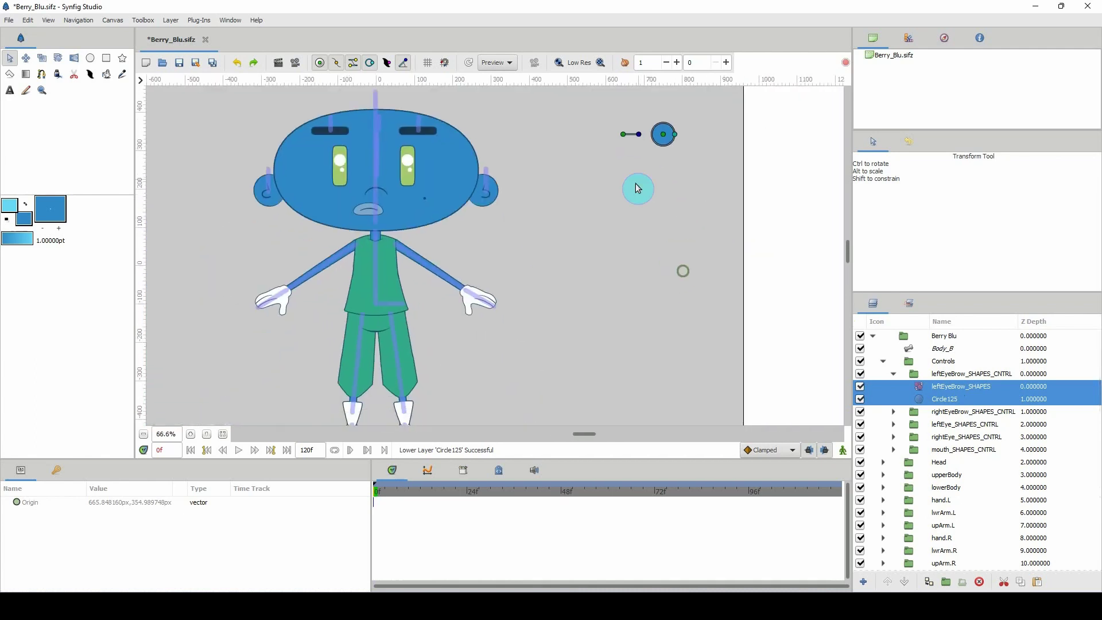
{"action": "scroll", "coordinate": [639, 240], "scroll_direction": "up", "scroll_amount": 4}
{"action": "scroll", "coordinate": [640, 230], "scroll_direction": "up", "scroll_amount": 1}
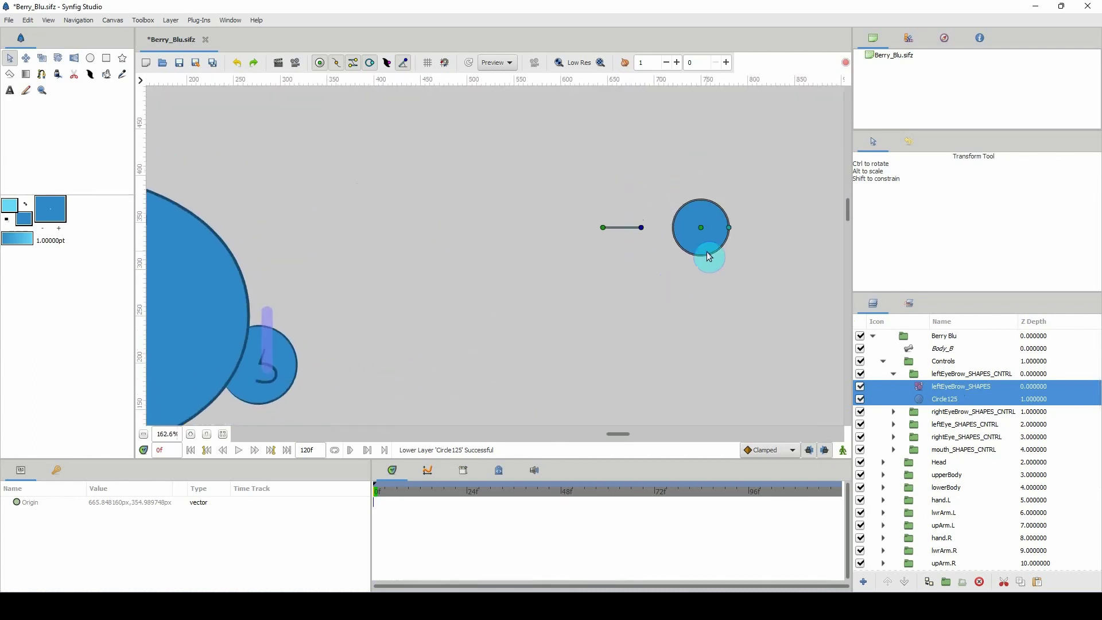
{"action": "left_click_drag", "start_coordinate": [632, 232], "coordinate": [607, 232]}
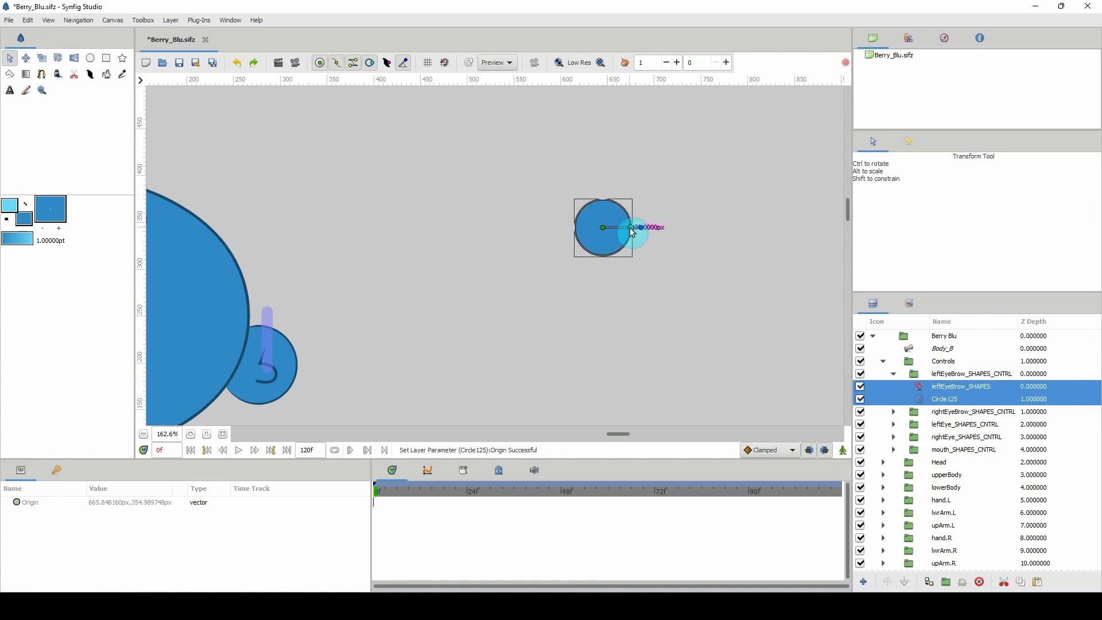
Enlarge Circle125's radius to about 49.13 px and reselect Circle125 on its own
{"action": "scroll", "coordinate": [630, 227], "scroll_direction": "up", "scroll_amount": 3}
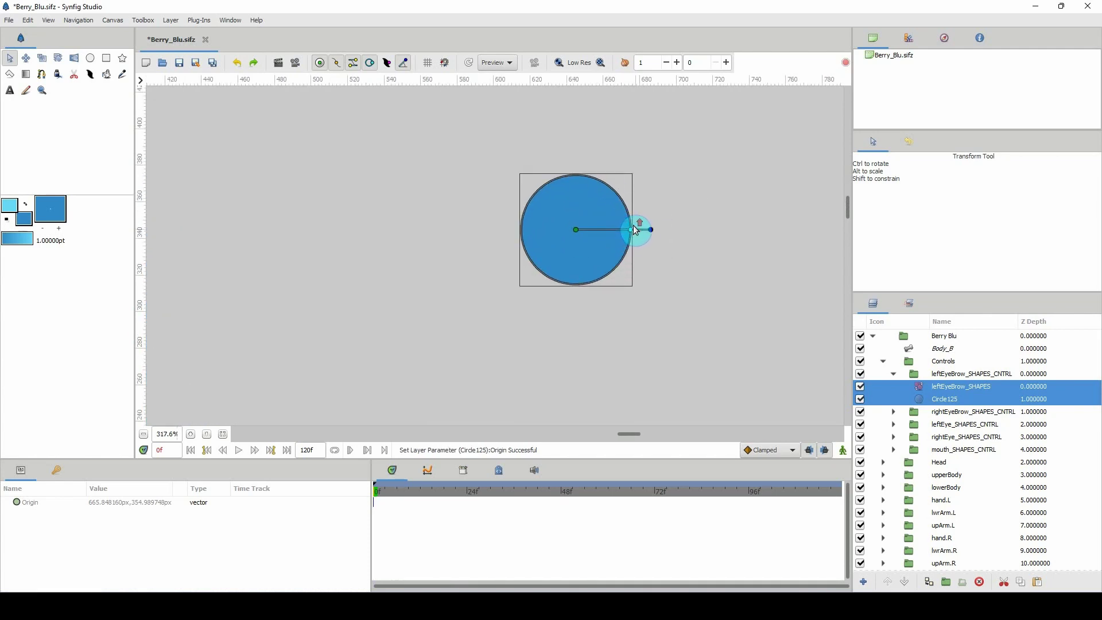
{"action": "left_click_drag", "start_coordinate": [652, 233], "coordinate": [641, 239]}
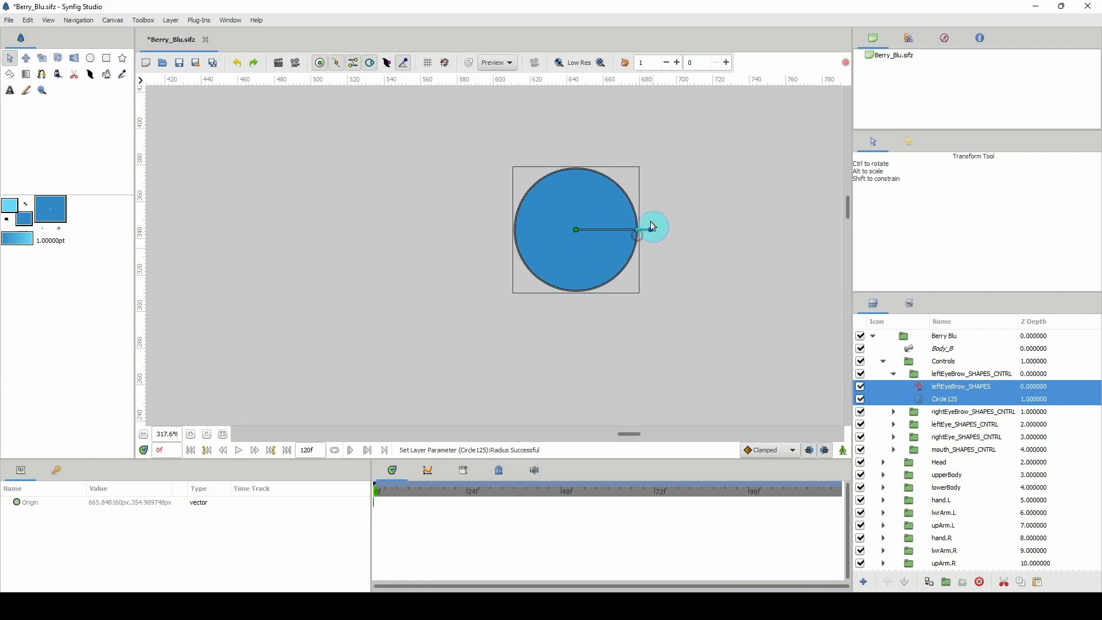
{"action": "left_click", "coordinate": [942, 414]}
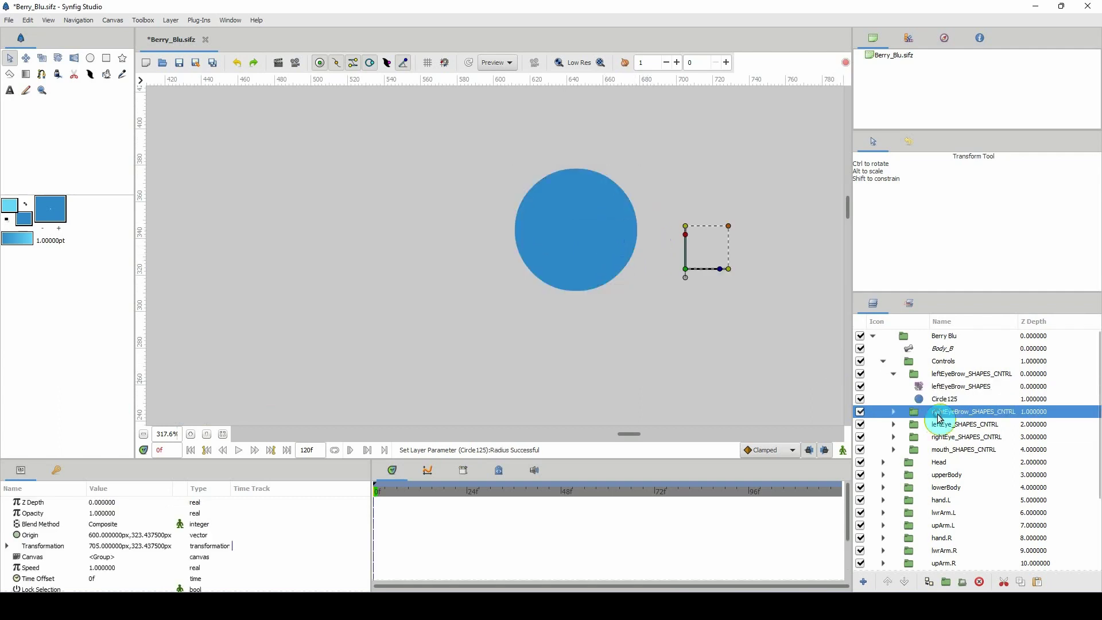
{"action": "left_click", "coordinate": [945, 399]}
{"action": "left_click", "coordinate": [945, 386], "text": "ctrl"}
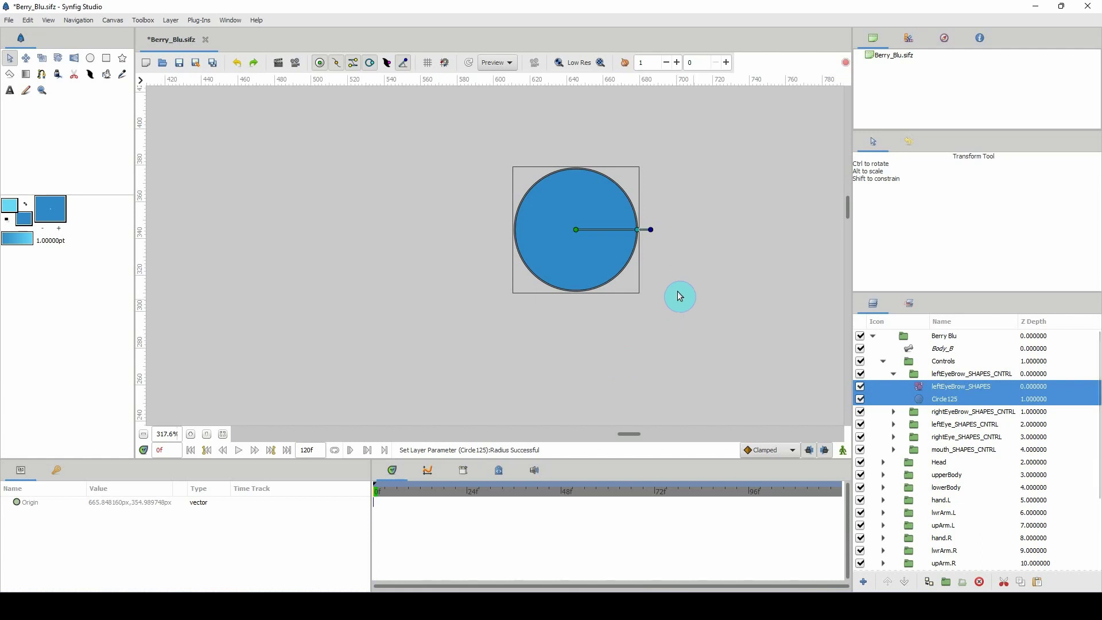
{"action": "left_click", "coordinate": [946, 424]}
{"action": "left_click", "coordinate": [925, 399]}
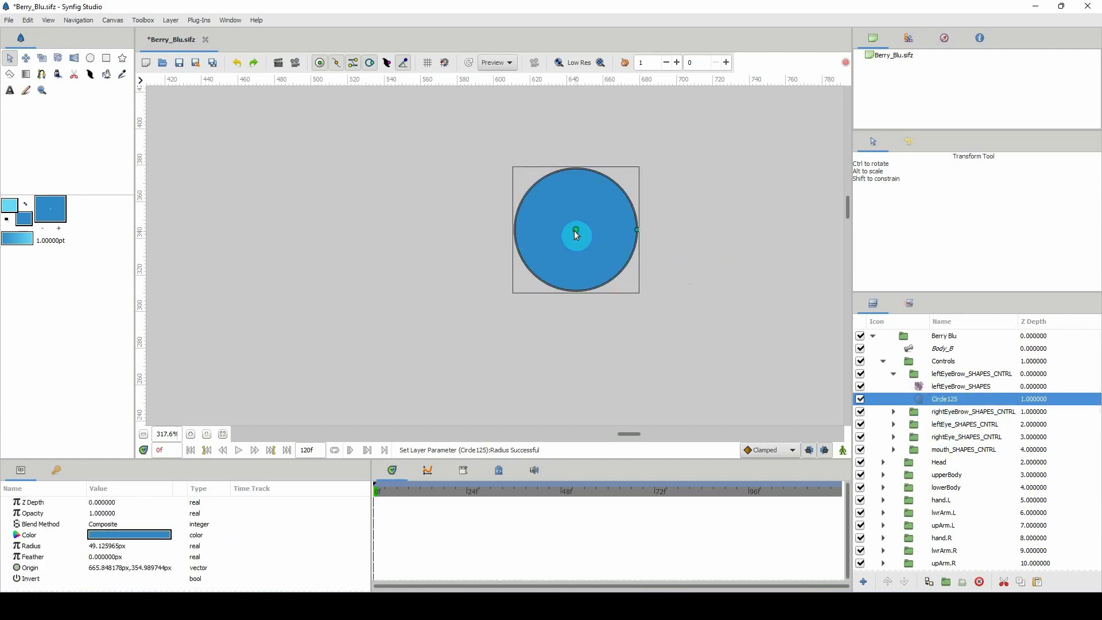
Convert Circle125's origin to Greyed, undo that conversion, and save the file
{"action": "left_click", "coordinate": [576, 231]}
{"action": "right_click", "coordinate": [576, 230]}
{"action": "mouse_move", "coordinate": [616, 245]}
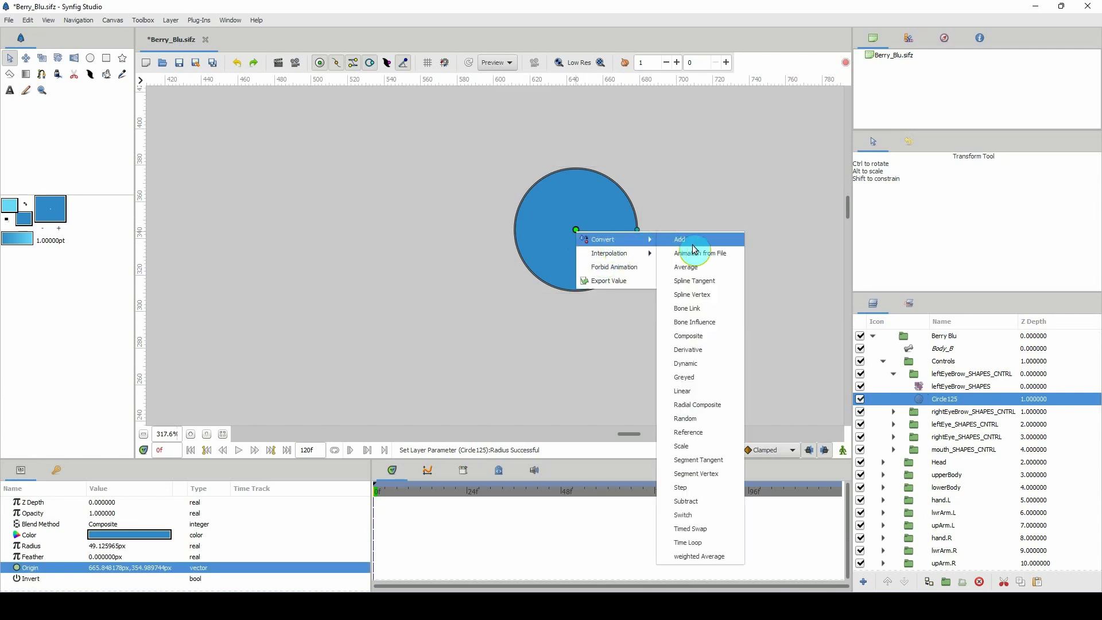
{"action": "left_click", "coordinate": [696, 377]}
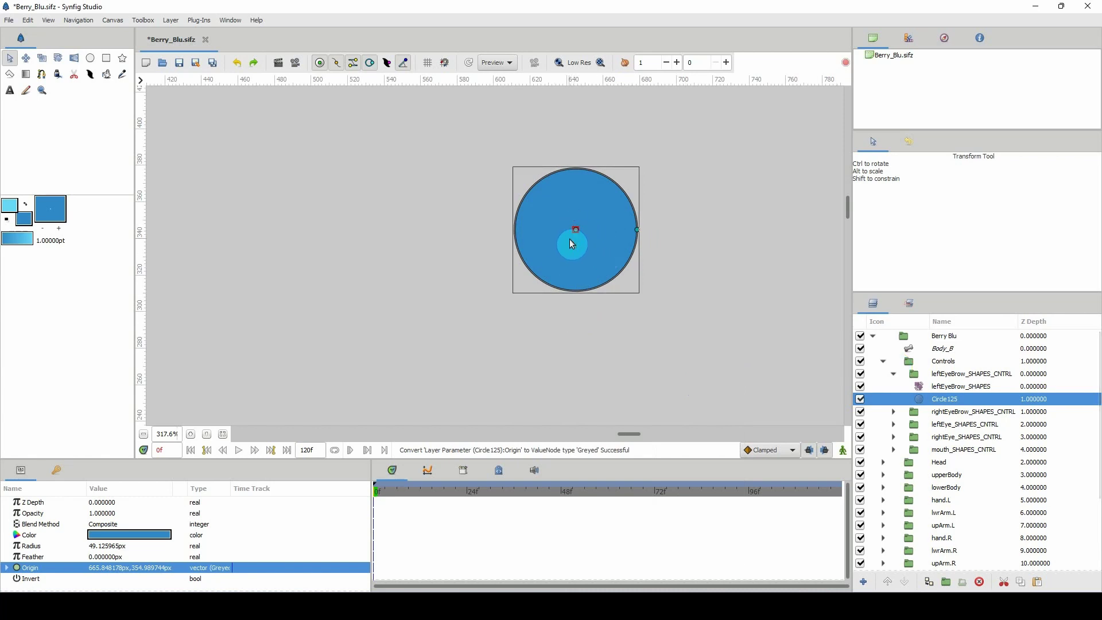
{"action": "key", "text": "ctrl+z"}
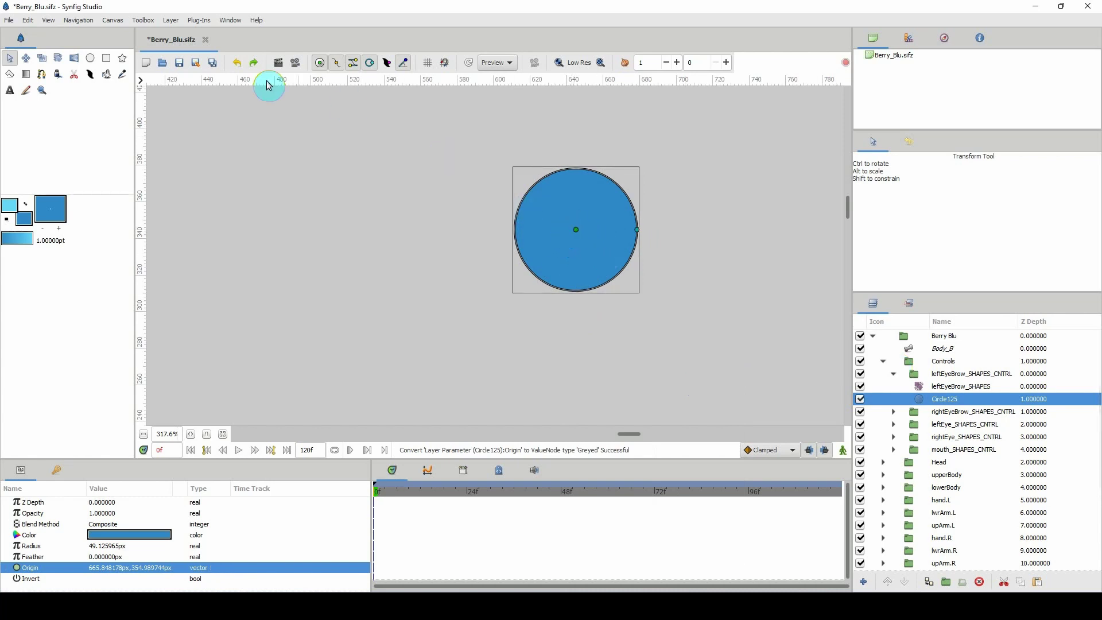
{"action": "left_click", "coordinate": [182, 64]}
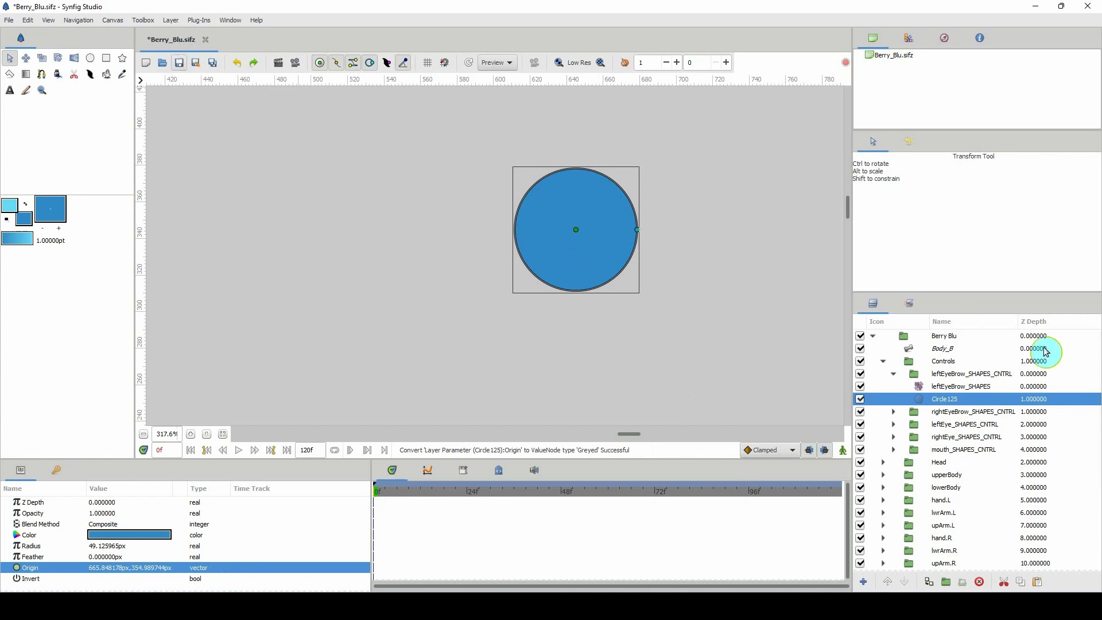
Reselect Circle125 on its own in the Layers panel
{"action": "left_click", "coordinate": [945, 388], "text": "ctrl"}
{"action": "left_click", "coordinate": [629, 229]}
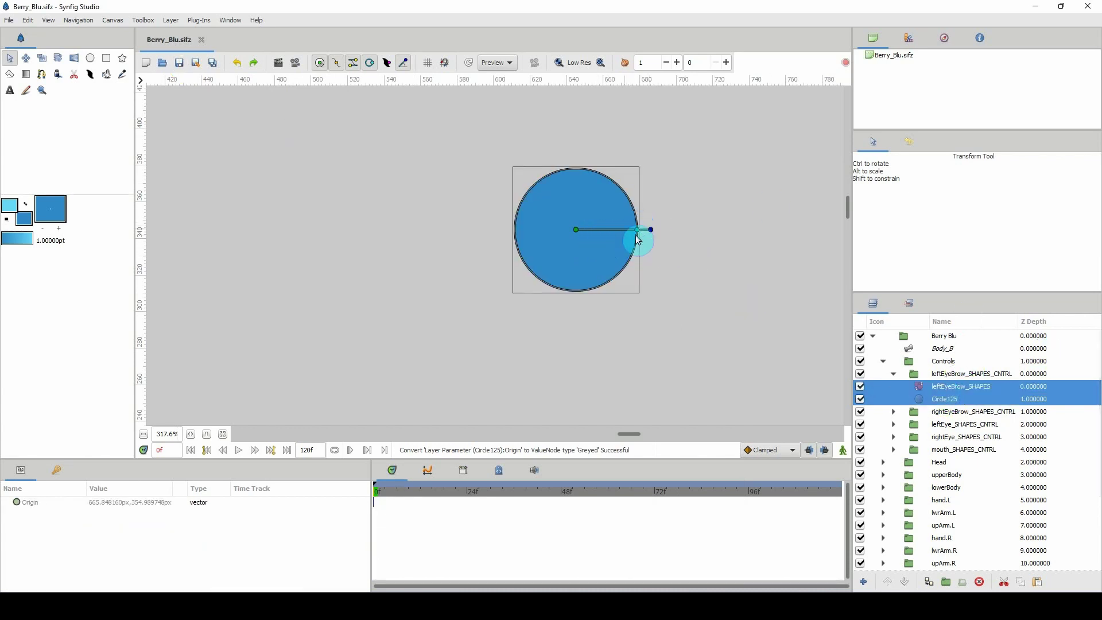
{"action": "scroll", "coordinate": [638, 240], "scroll_direction": "down", "scroll_amount": 6}
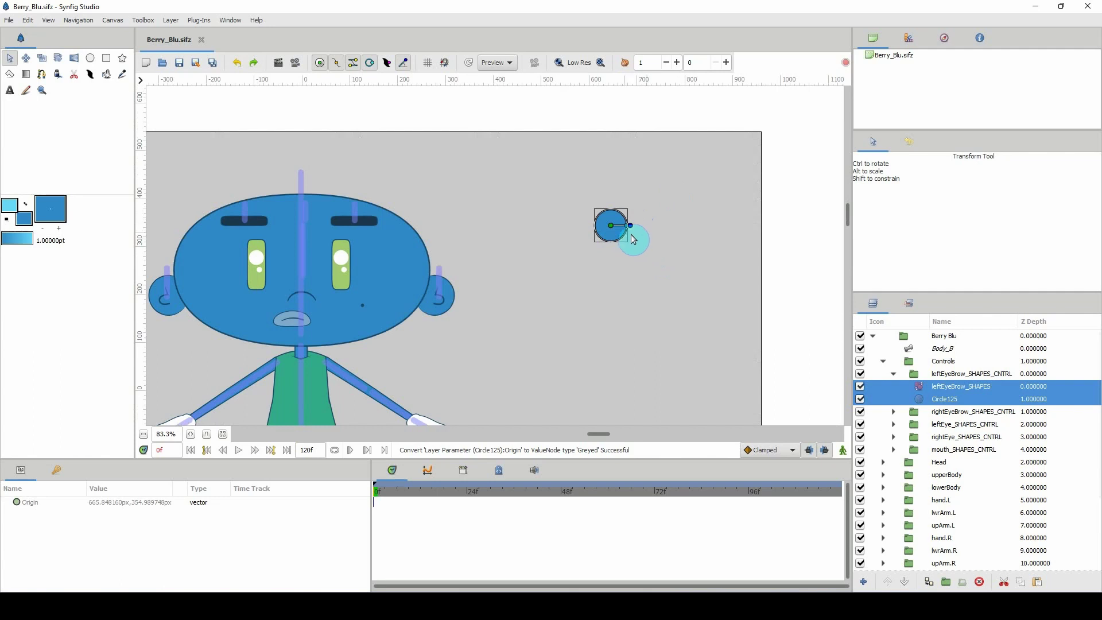
{"action": "scroll", "coordinate": [633, 239], "scroll_direction": "up", "scroll_amount": 3}
{"action": "left_click", "coordinate": [944, 399]}
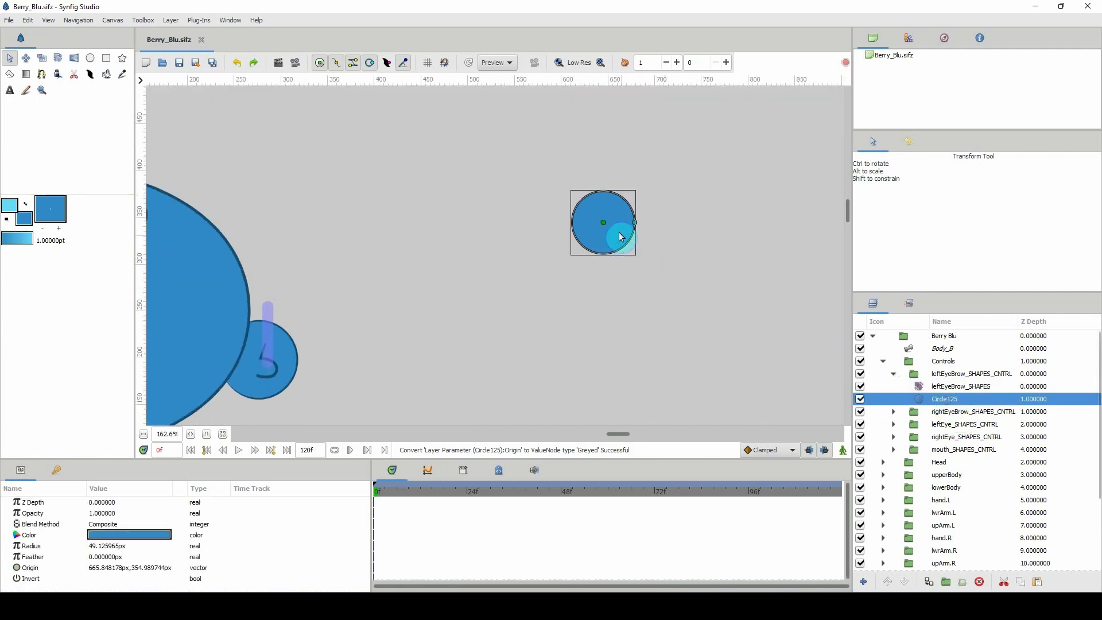
Convert Circle125's origin to Greyed, save, and select the leftEyeBrow_SHAPES layer
{"action": "right_click", "coordinate": [604, 222]}
{"action": "mouse_move", "coordinate": [638, 229]}
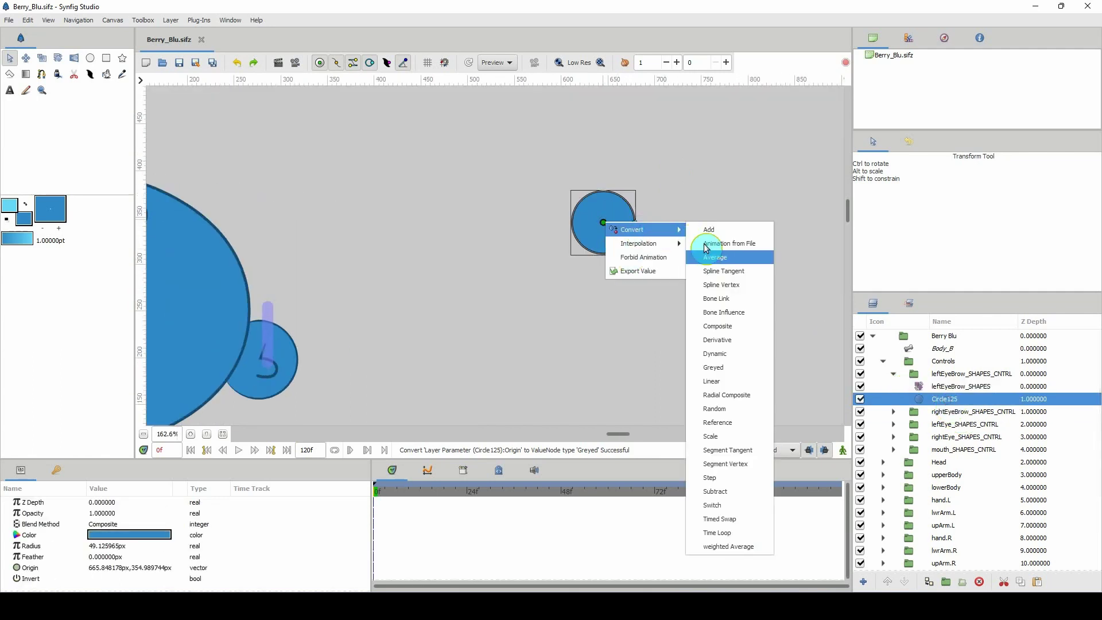
{"action": "left_click", "coordinate": [725, 369]}
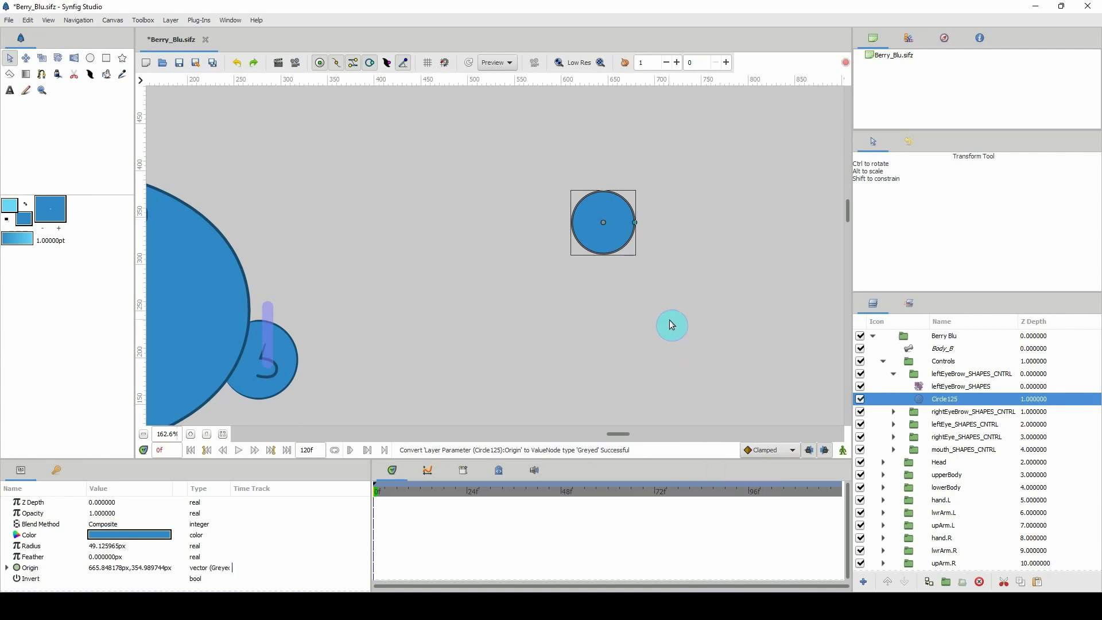
{"action": "key", "text": "ctrl+s"}
{"action": "scroll", "coordinate": [678, 287], "scroll_direction": "down", "scroll_amount": 3}
{"action": "left_click", "coordinate": [950, 389]}
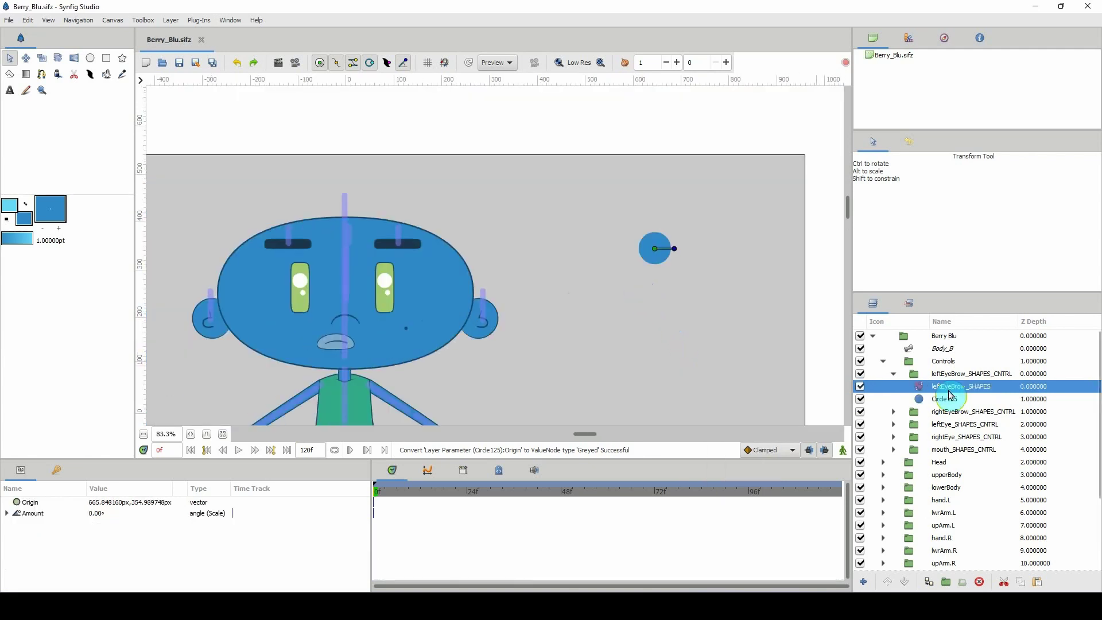
Paste a Circle125 copy into rightEyeBrow_SHAPES_CNTRL and lower it below rightEyeBrow_SHAPES
{"action": "left_click", "coordinate": [948, 400]}
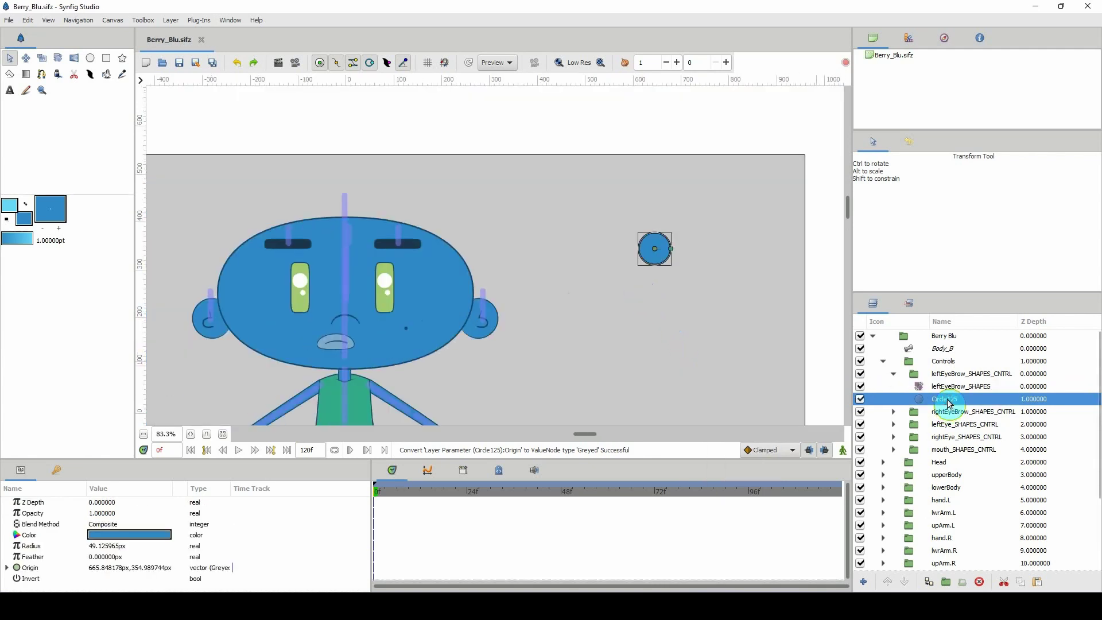
{"action": "left_click", "coordinate": [893, 374]}
{"action": "left_click", "coordinate": [904, 389]}
{"action": "left_click", "coordinate": [894, 387]}
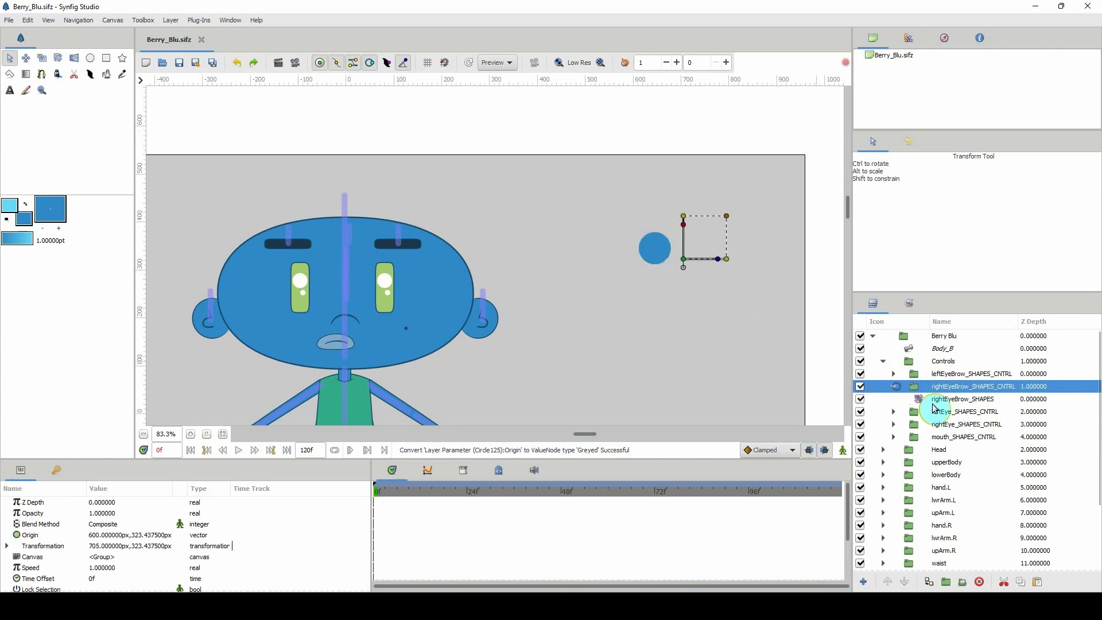
{"action": "left_click", "coordinate": [934, 401]}
{"action": "key", "text": "ctrl+v"}
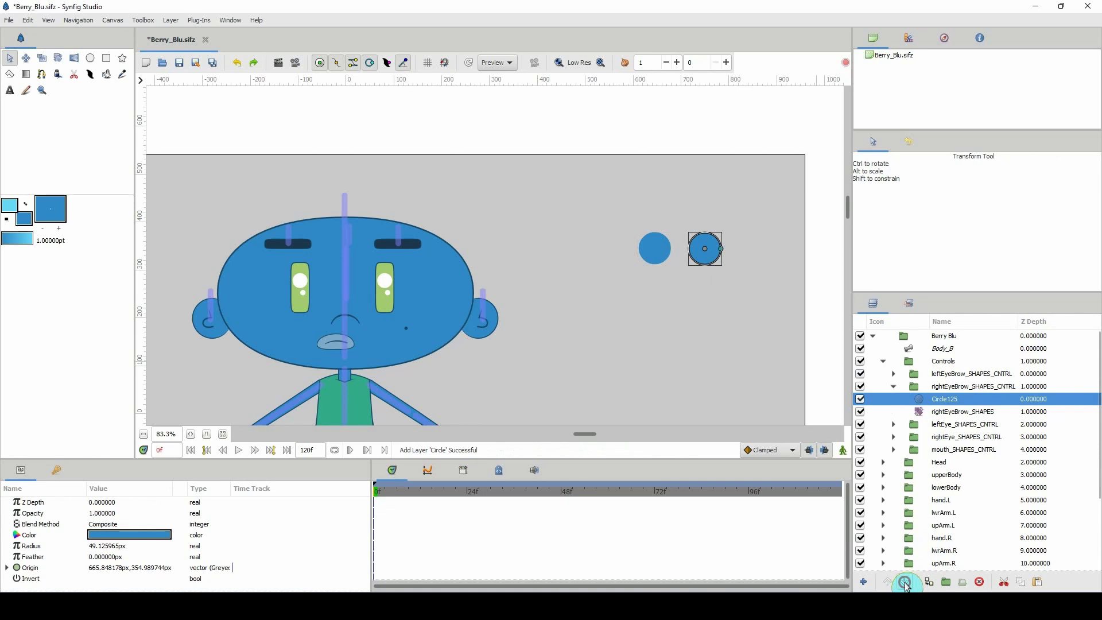
{"action": "left_click", "coordinate": [905, 583]}
Collapse the right eyebrow group, expand leftEye_SHAPES_CNTRL, and select leftEye_SHAPES
{"action": "left_click", "coordinate": [955, 399], "text": "ctrl"}
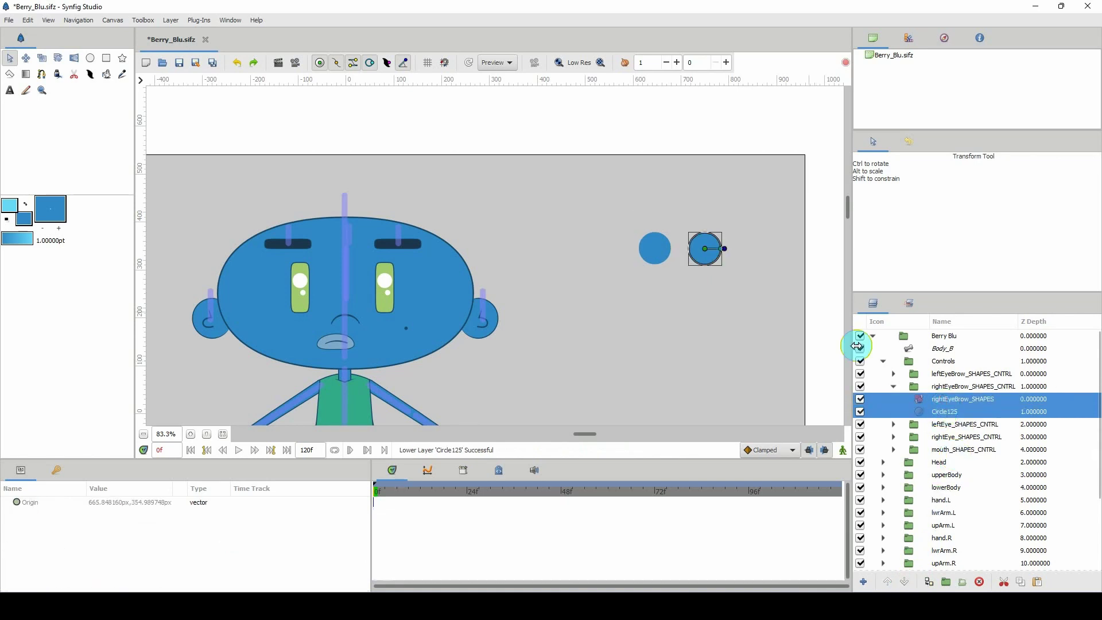
{"action": "scroll", "coordinate": [733, 290], "scroll_direction": "up", "scroll_amount": 7}
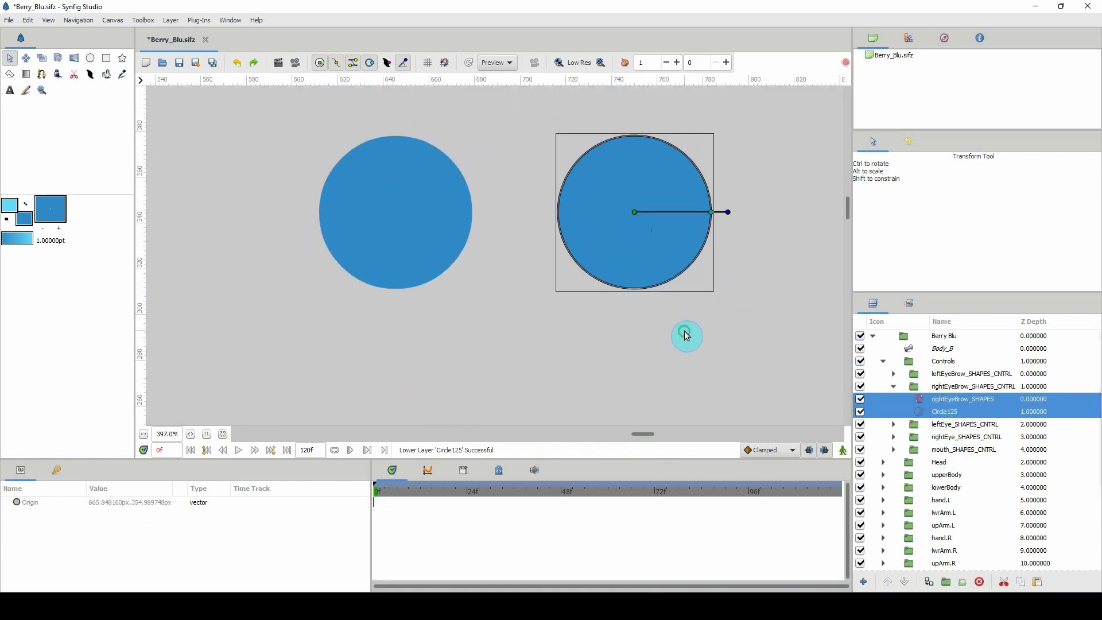
{"action": "scroll", "coordinate": [666, 316], "scroll_direction": "down", "scroll_amount": 4}
{"action": "left_click", "coordinate": [944, 413]}
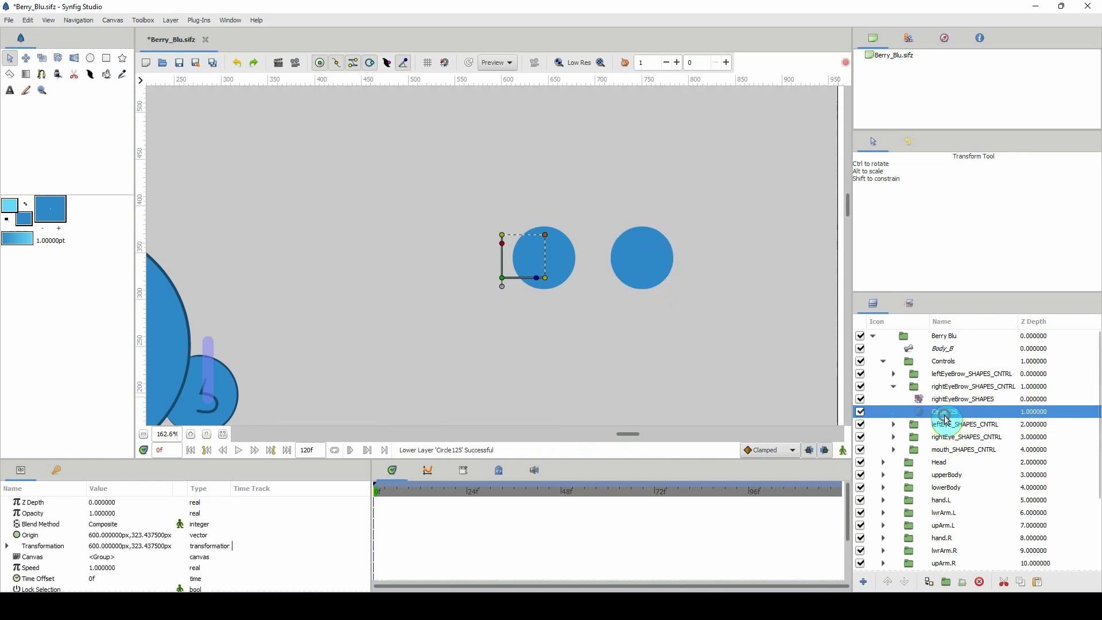
{"action": "left_click", "coordinate": [893, 388]}
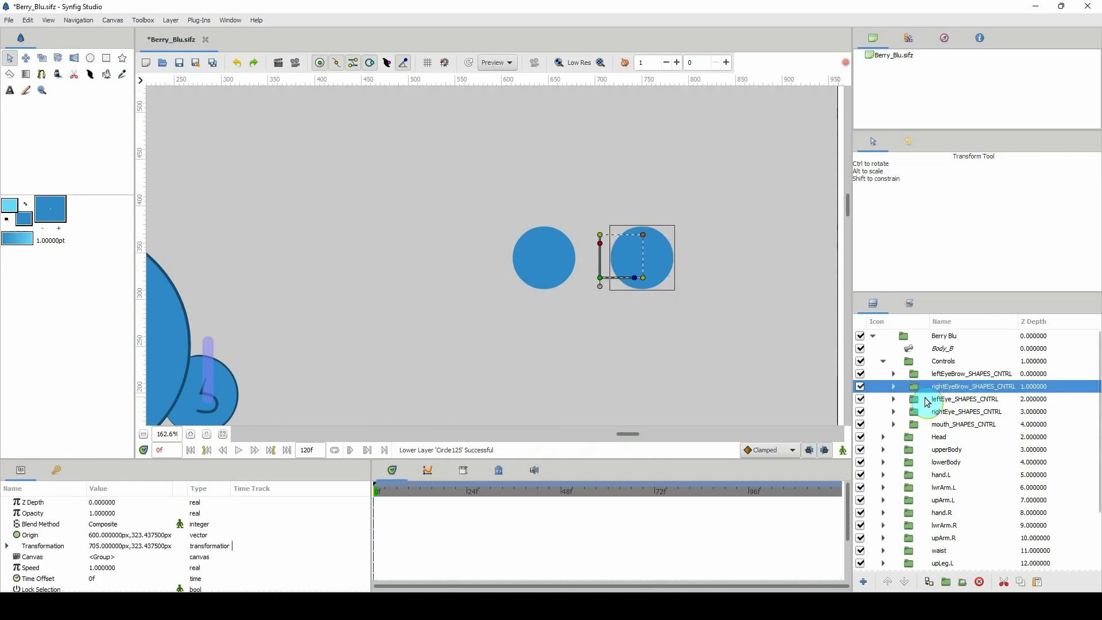
{"action": "left_click", "coordinate": [894, 402]}
{"action": "left_click", "coordinate": [893, 401]}
{"action": "left_click", "coordinate": [944, 413]}
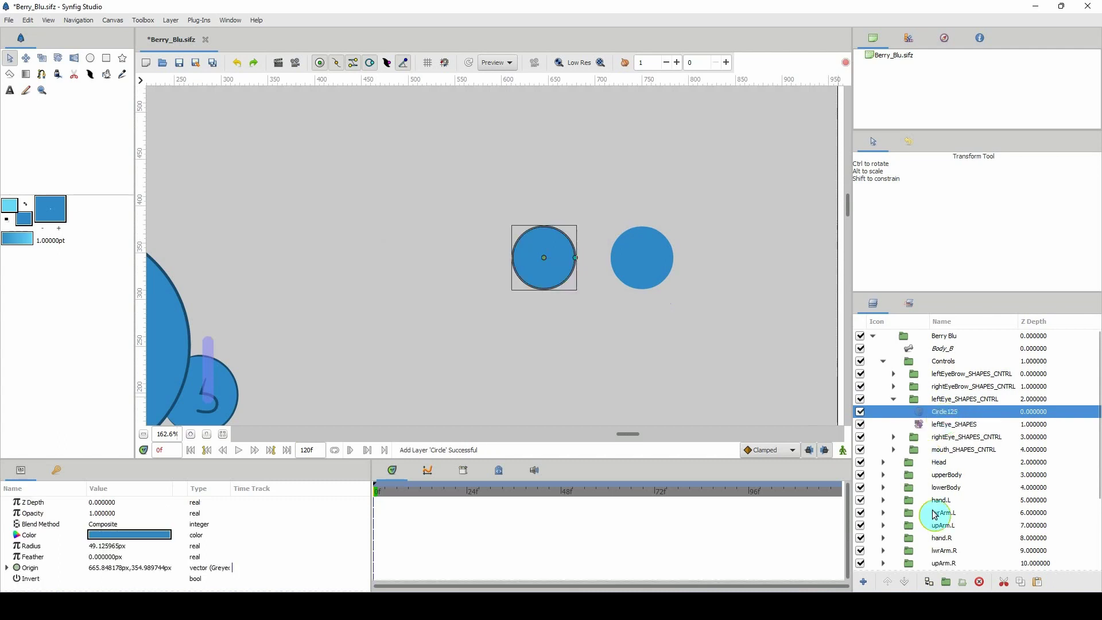
Lower the new circle below leftEye_SHAPES and drag the left eye group below the eyebrow circles
{"action": "left_click", "coordinate": [908, 582]}
{"action": "left_click", "coordinate": [944, 412]}
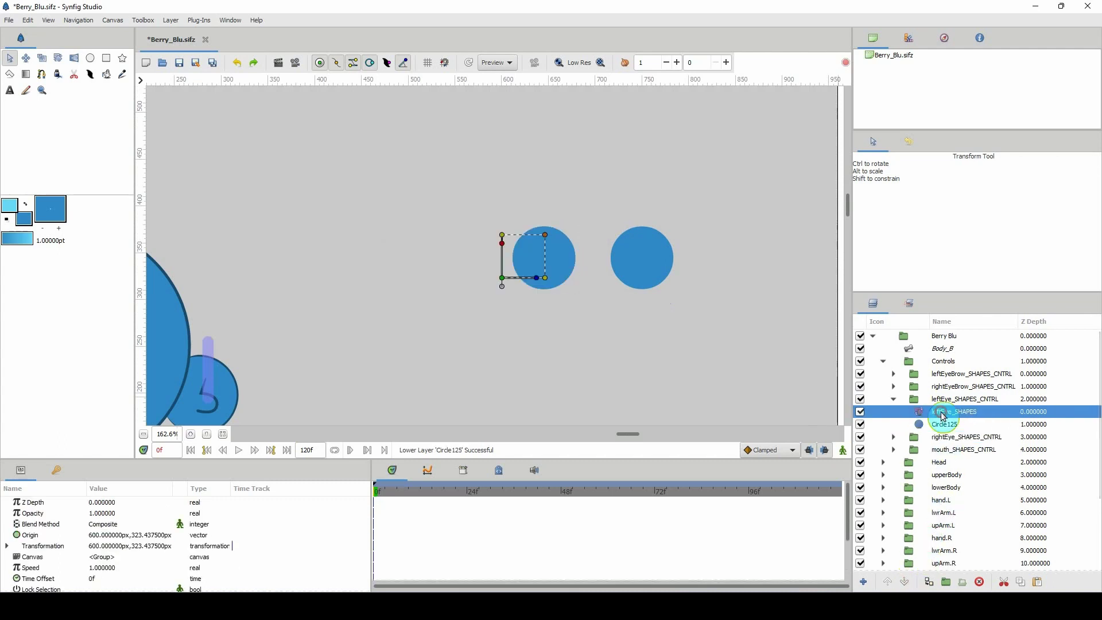
{"action": "left_click", "coordinate": [953, 399]}
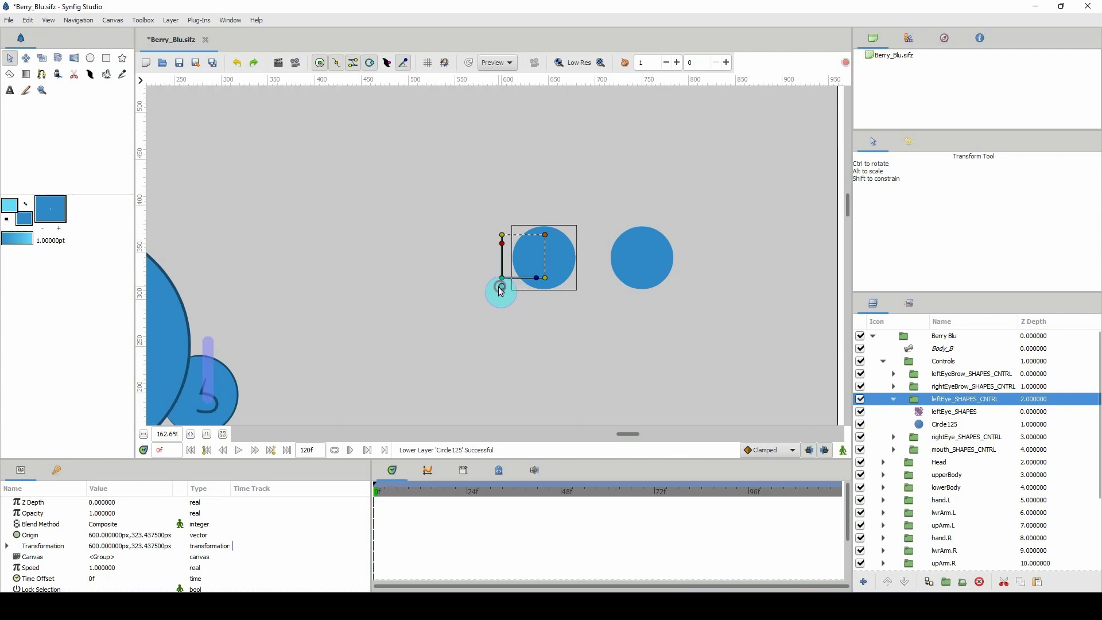
{"action": "left_click_drag", "start_coordinate": [501, 290], "coordinate": [549, 349]}
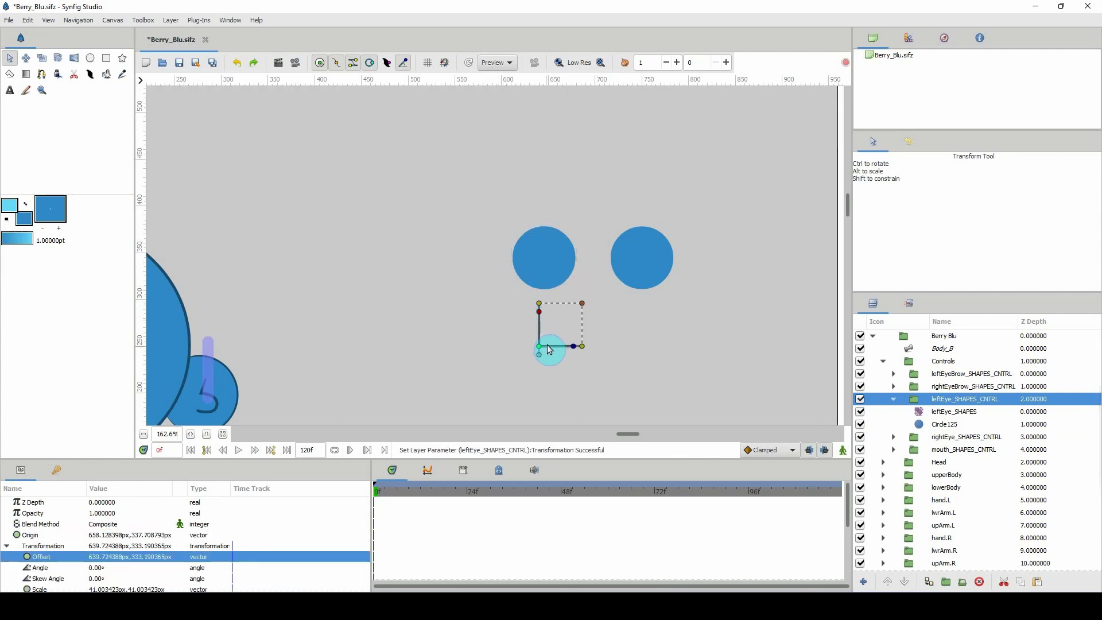
{"action": "scroll", "coordinate": [551, 344], "scroll_direction": "down", "scroll_amount": 3}
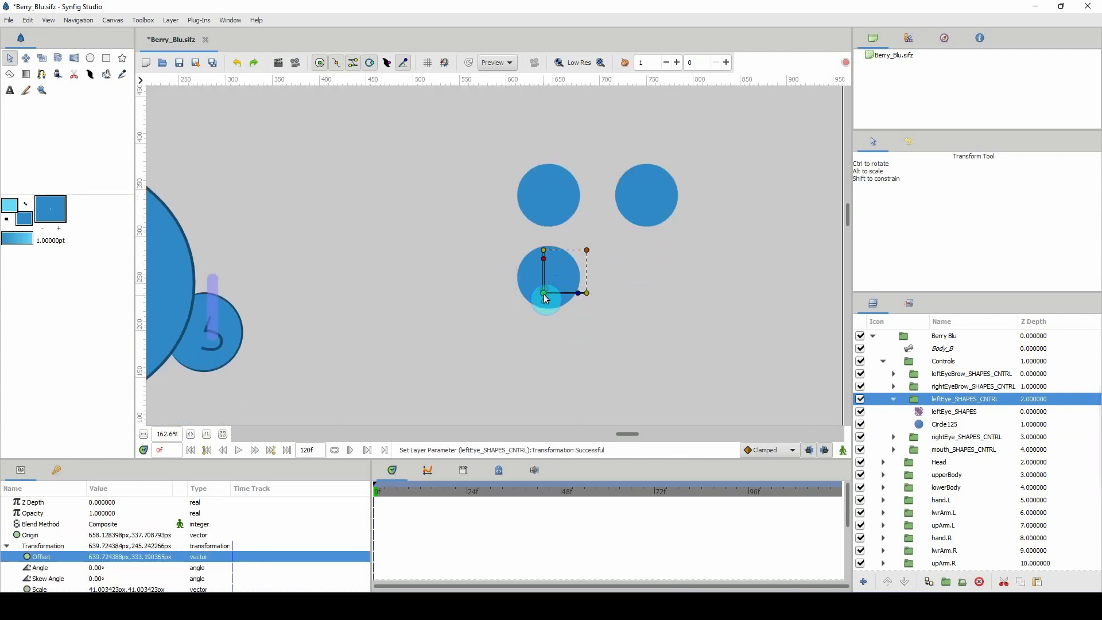
{"action": "left_click_drag", "start_coordinate": [547, 293], "coordinate": [547, 303]}
{"action": "left_click", "coordinate": [941, 425]}
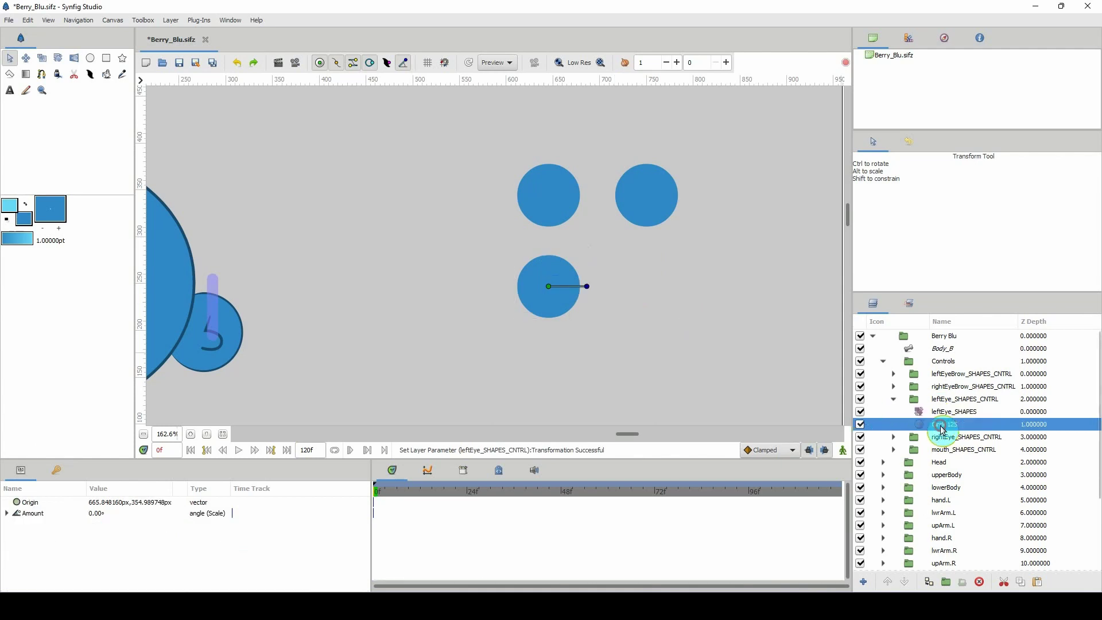
{"action": "left_click", "coordinate": [893, 399]}
Paste a circle below rightEye_SHAPES and move its group offset to about 645, 140.69 px
{"action": "left_click", "coordinate": [926, 412]}
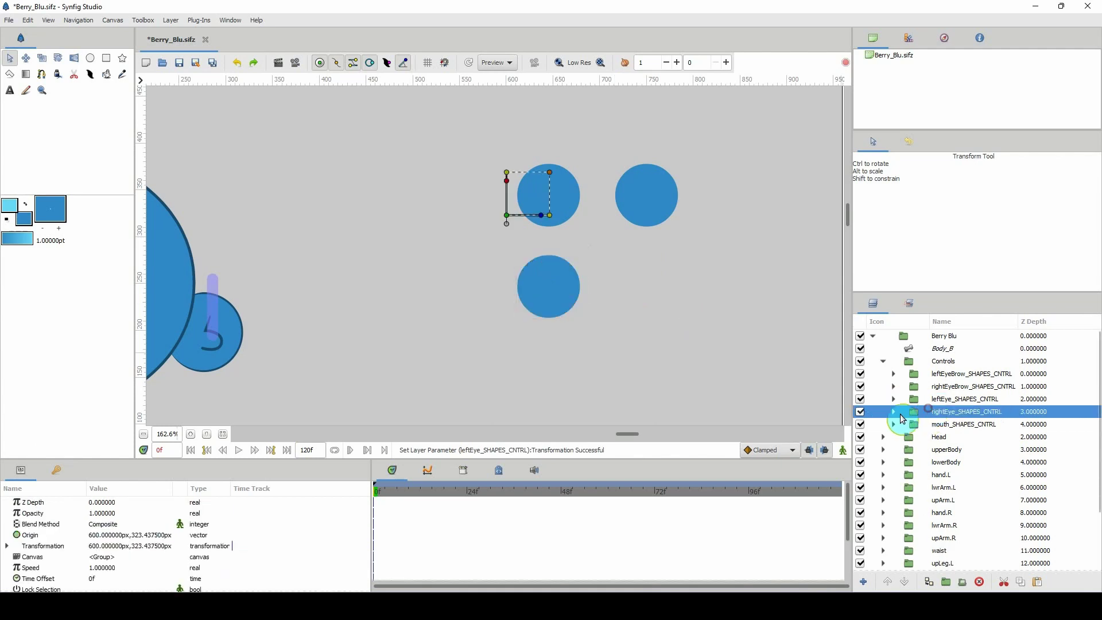
{"action": "left_click", "coordinate": [893, 412]}
{"action": "left_click", "coordinate": [940, 424]}
{"action": "key", "text": "ctrl+v"}
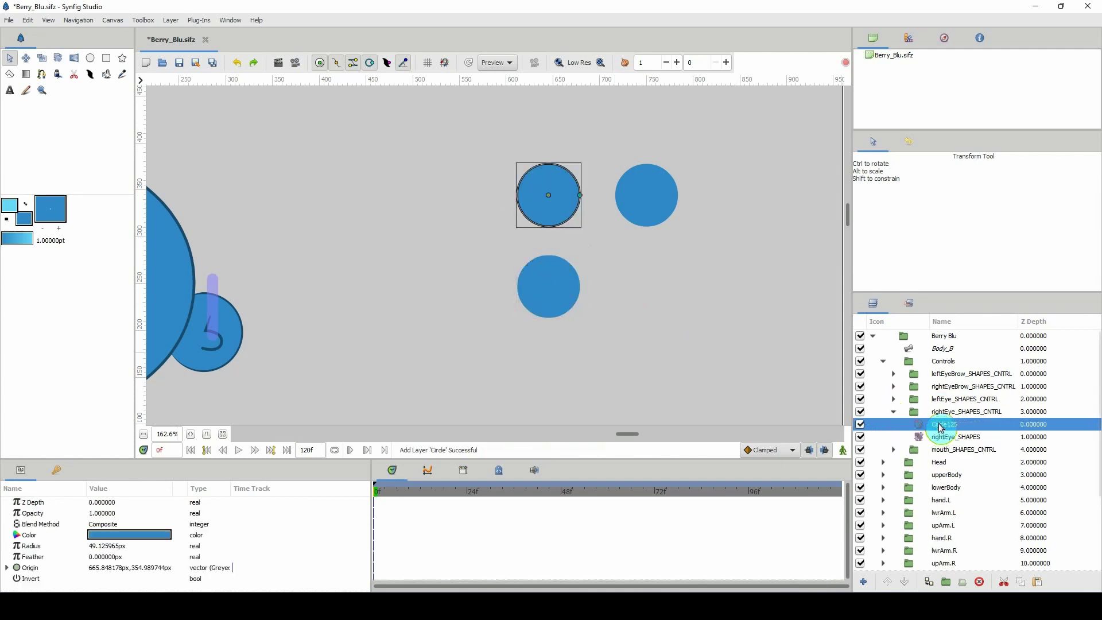
{"action": "left_click", "coordinate": [908, 583]}
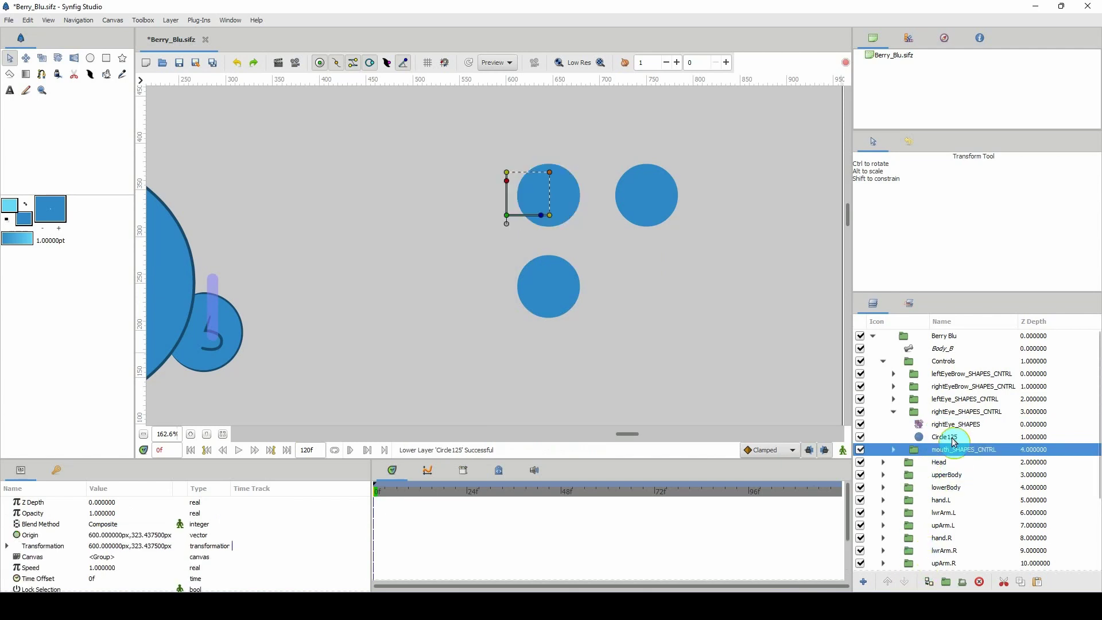
{"action": "left_click", "coordinate": [947, 425], "text": "ctrl"}
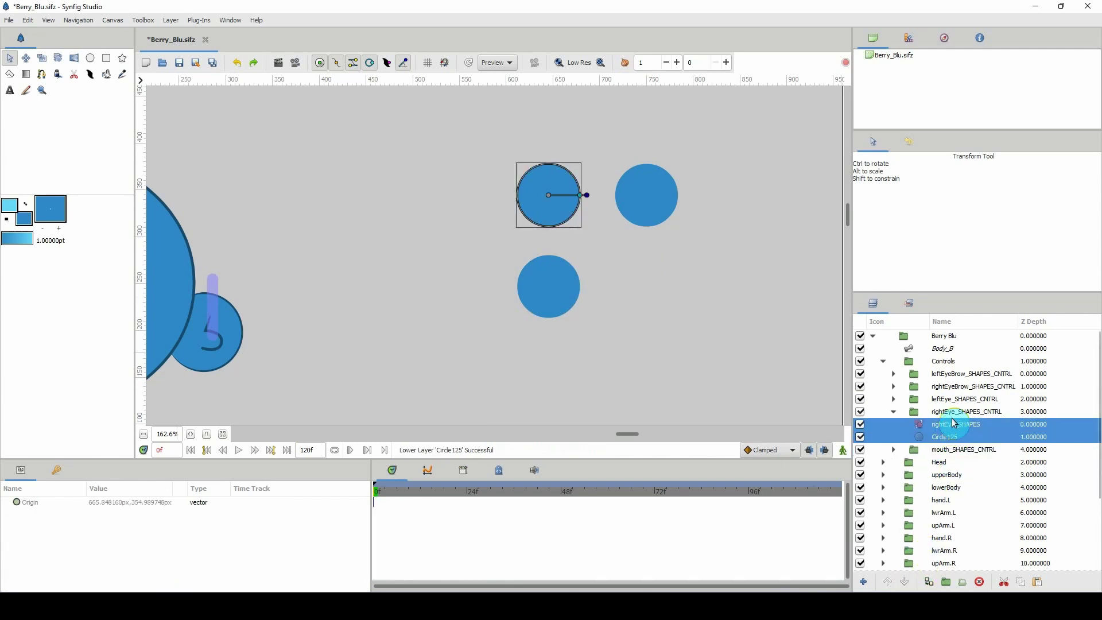
{"action": "left_click", "coordinate": [954, 414]}
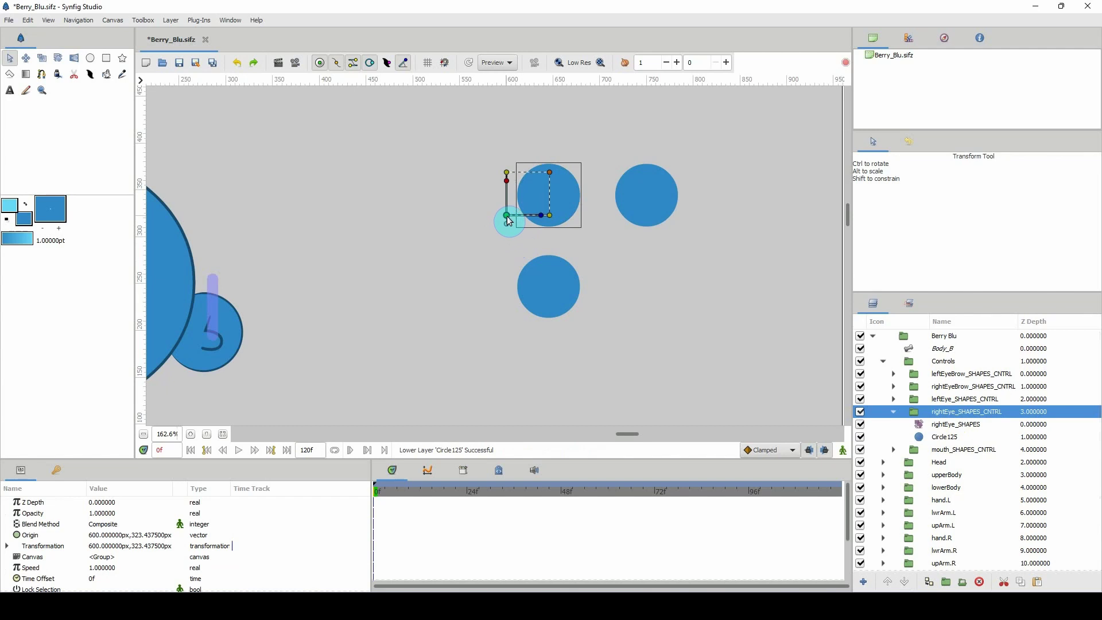
{"action": "left_click_drag", "start_coordinate": [510, 224], "coordinate": [558, 386]}
{"action": "scroll", "coordinate": [584, 300], "scroll_direction": "down", "scroll_amount": 3}
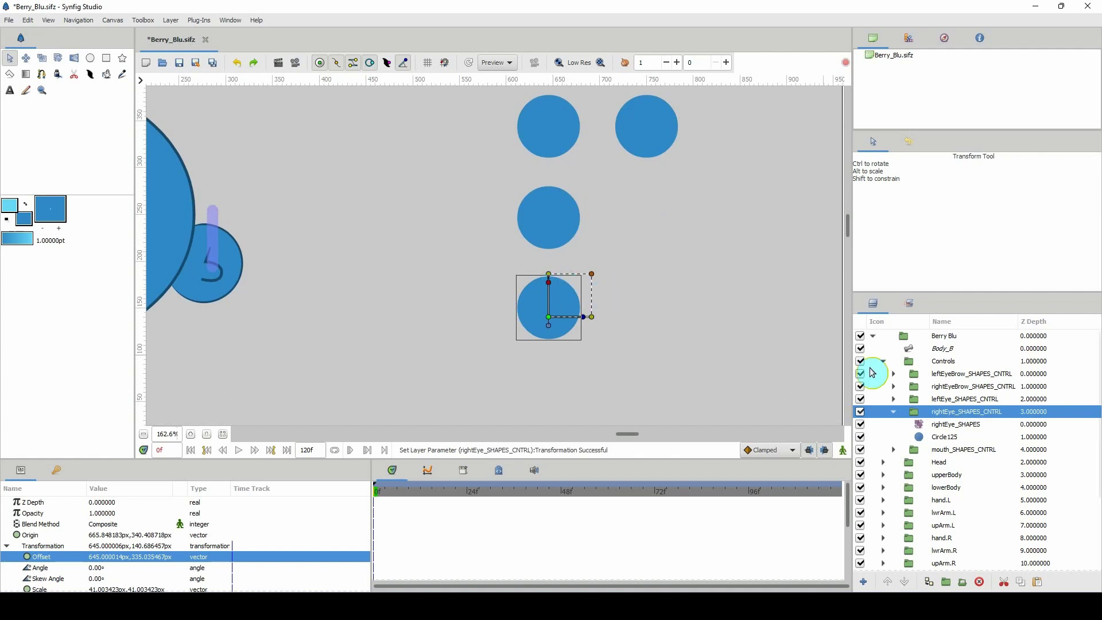
Paste a Circle125 copy into mouth_SHAPES_CNTRL and lower it below mouth_SHAPES
{"action": "left_click", "coordinate": [894, 412]}
{"action": "left_click", "coordinate": [934, 425]}
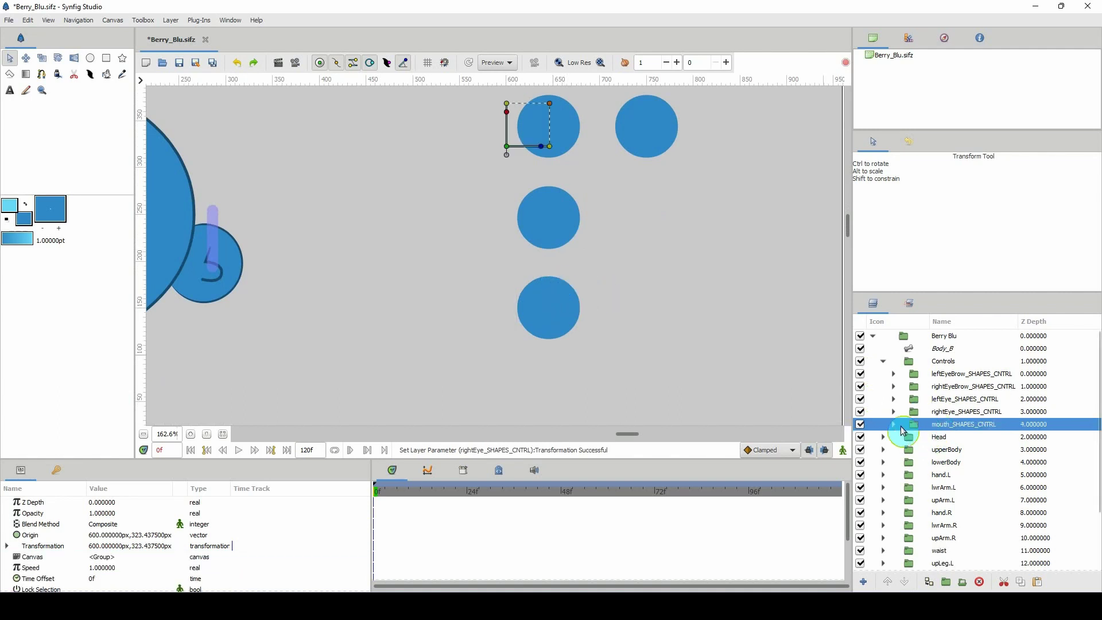
{"action": "left_click", "coordinate": [893, 425]}
{"action": "left_click", "coordinate": [932, 438]}
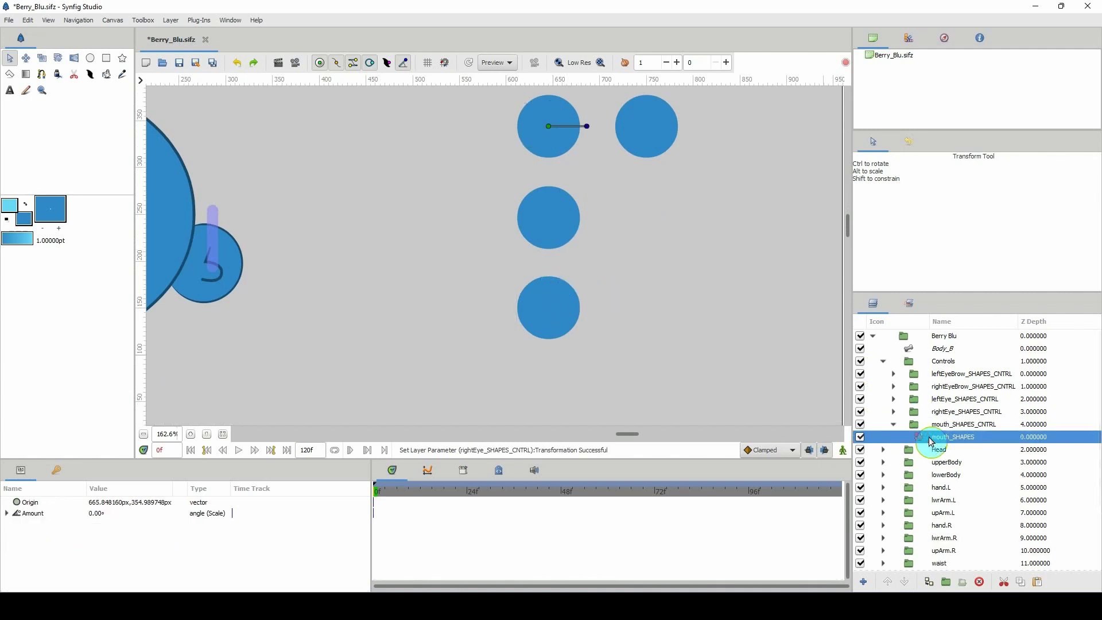
{"action": "key", "text": "ctrl+v"}
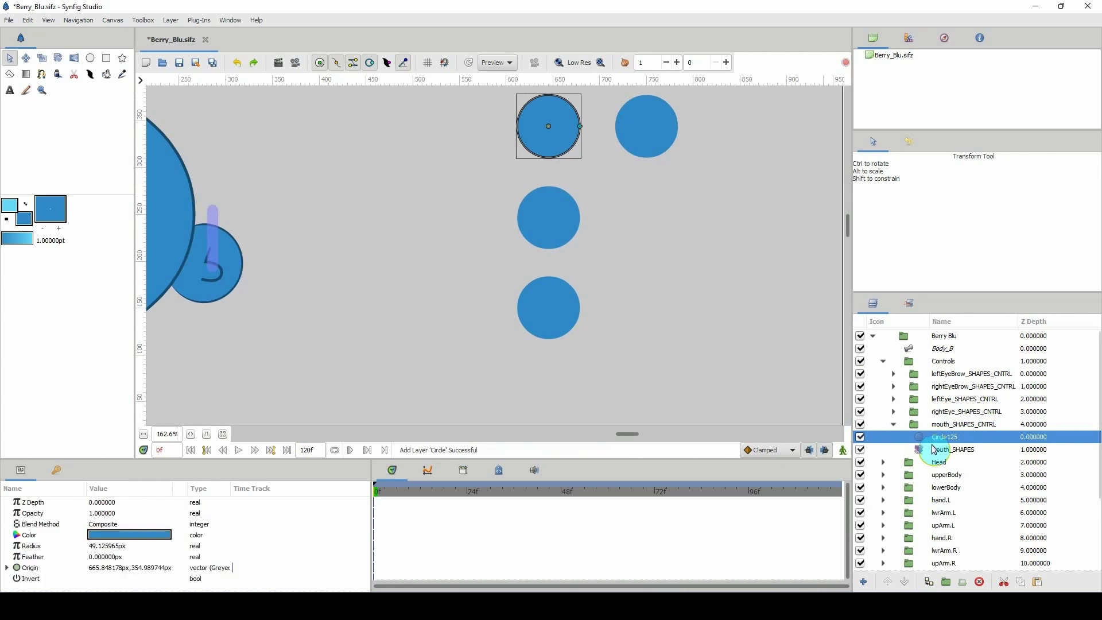
{"action": "left_click", "coordinate": [903, 583]}
Drag the mouth group's offset to about 754.73, 249.22 px, then collapse the group
{"action": "left_click", "coordinate": [946, 449]}
{"action": "left_click", "coordinate": [950, 441], "text": "ctrl"}
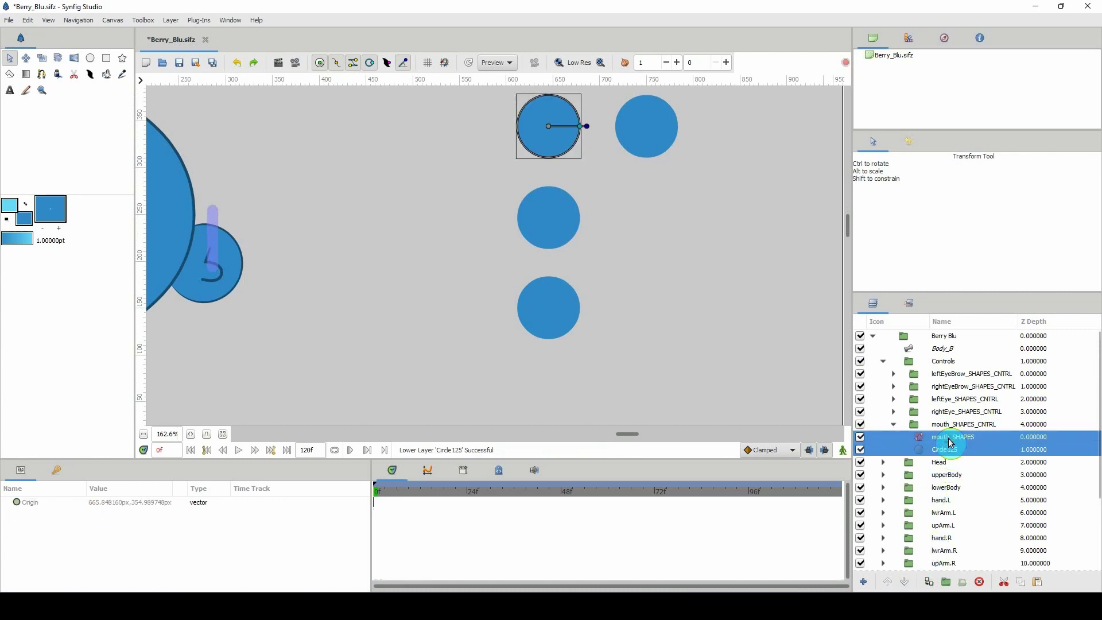
{"action": "left_click", "coordinate": [946, 424]}
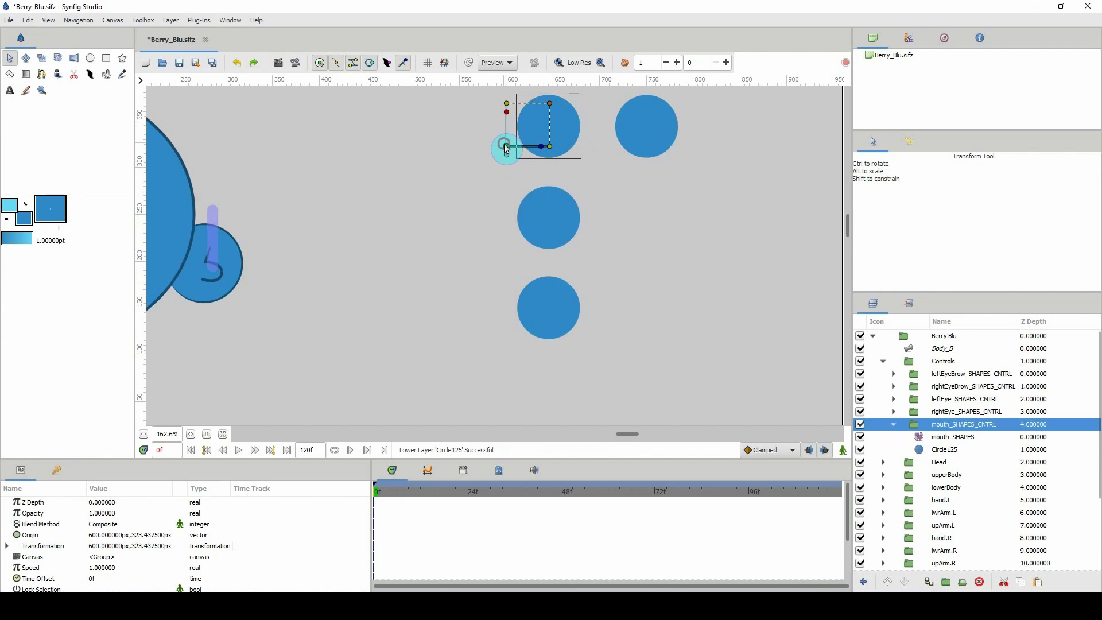
{"action": "left_click_drag", "start_coordinate": [505, 149], "coordinate": [644, 217]}
{"action": "left_click", "coordinate": [651, 218]}
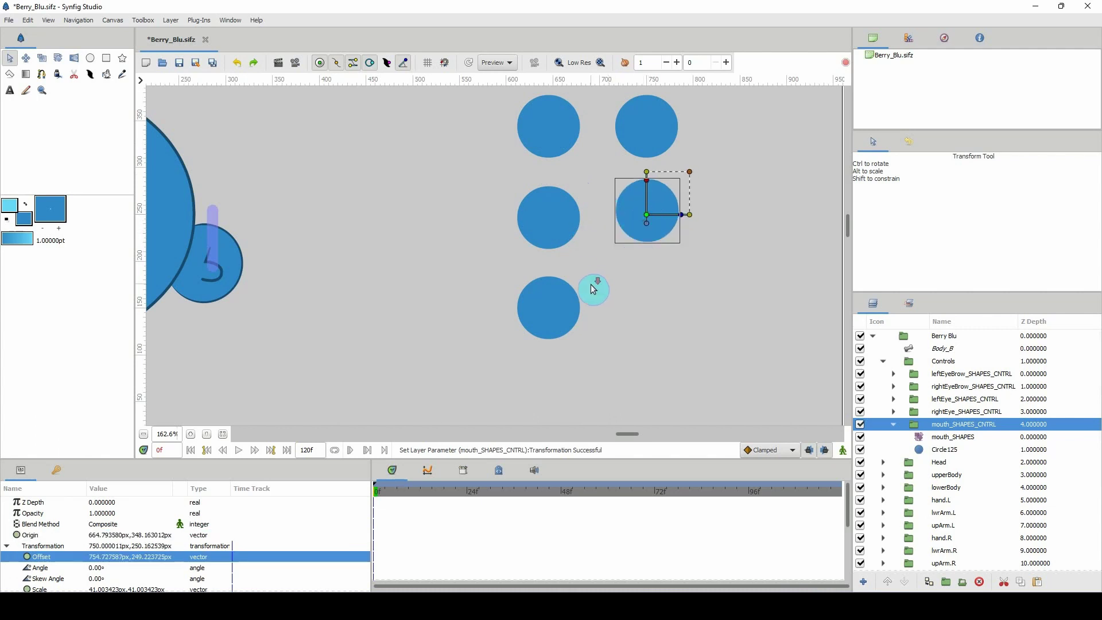
{"action": "scroll", "coordinate": [592, 285], "scroll_direction": "down", "scroll_amount": 2}
{"action": "scroll", "coordinate": [536, 233], "scroll_direction": "left", "scroll_amount": 2}
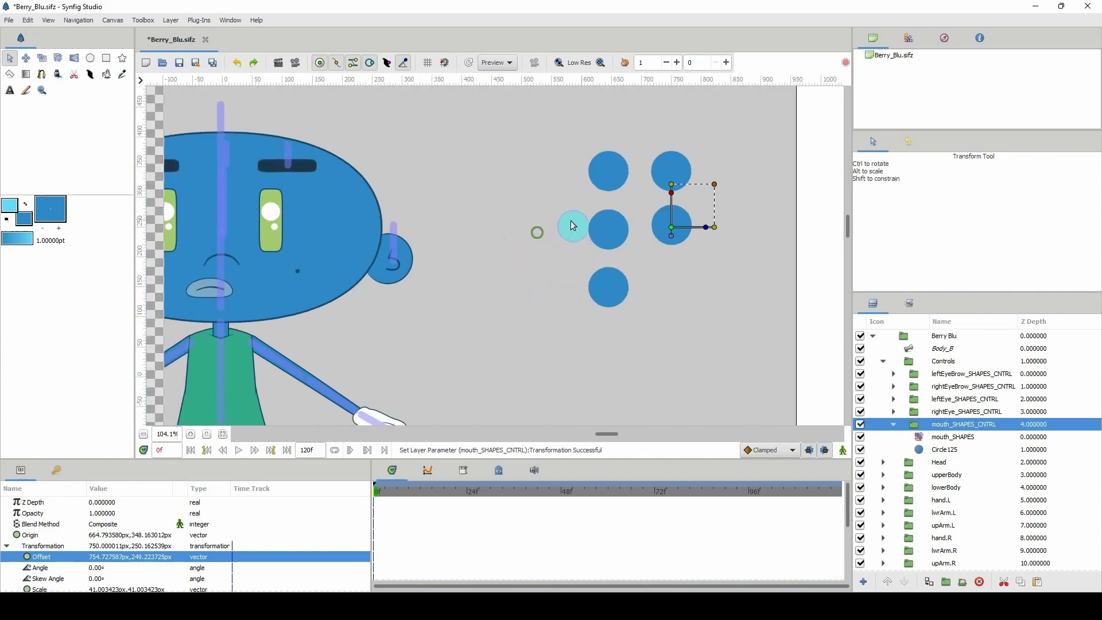
{"action": "scroll", "coordinate": [517, 238], "scroll_direction": "down", "scroll_amount": 1}
{"action": "scroll", "coordinate": [583, 228], "scroll_direction": "left", "scroll_amount": 3}
{"action": "scroll", "coordinate": [626, 229], "scroll_direction": "up", "scroll_amount": 1}
{"action": "scroll", "coordinate": [625, 229], "scroll_direction": "right", "scroll_amount": 1}
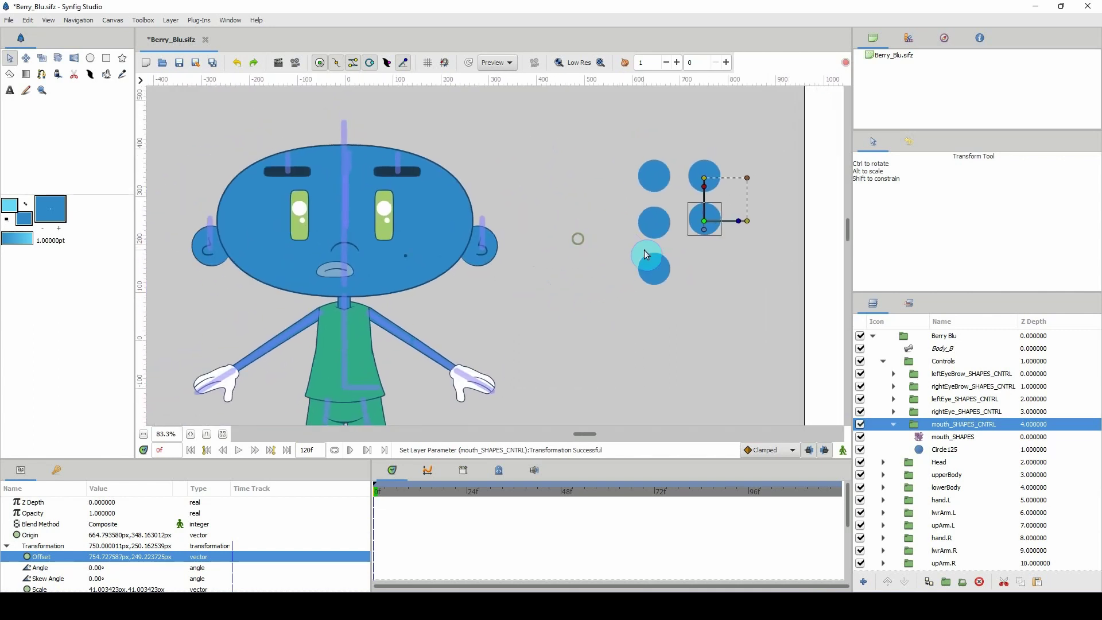
{"action": "left_click", "coordinate": [893, 426]}
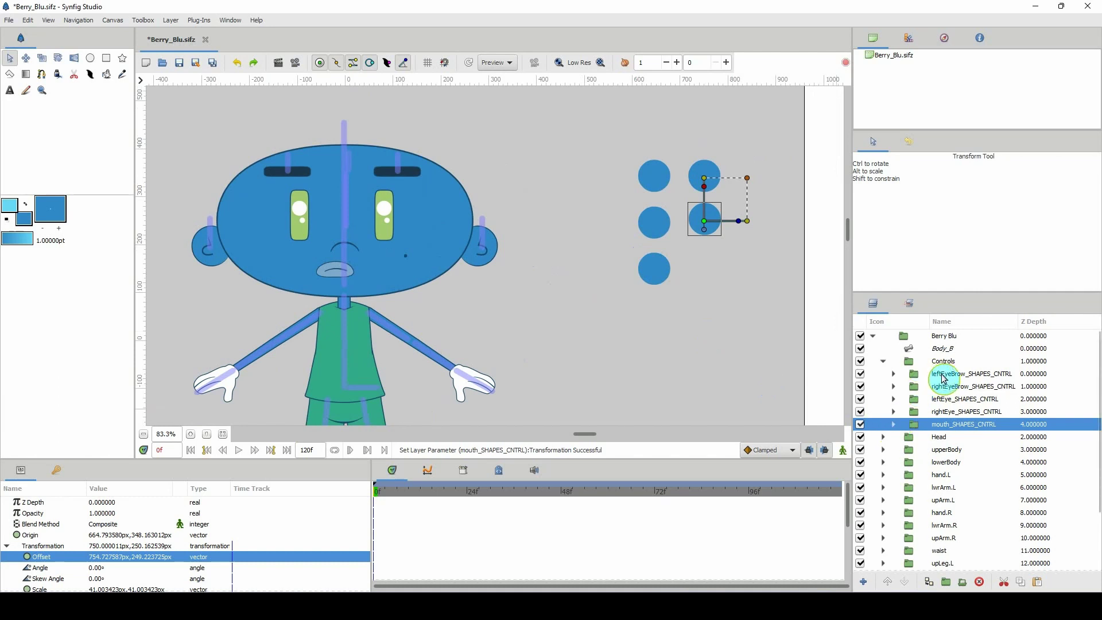
Save, then make the left eyebrow's control circle dark navy and collapse its group
{"action": "left_click", "coordinate": [944, 374]}
{"action": "key", "text": "ctrl+s"}
{"action": "left_click", "coordinate": [894, 374]}
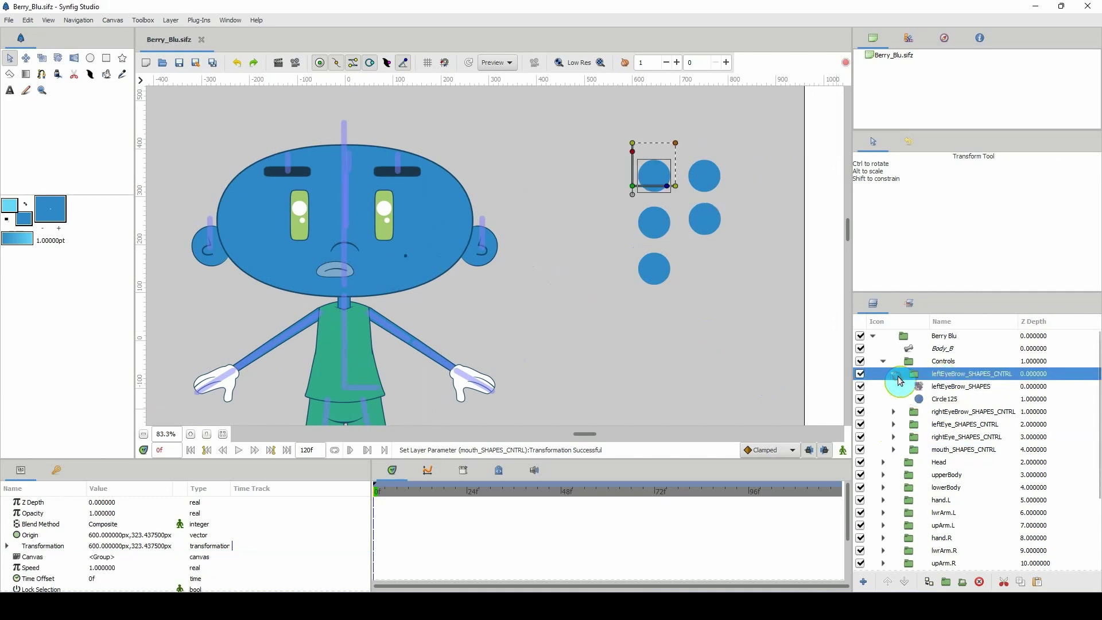
{"action": "left_click", "coordinate": [930, 396]}
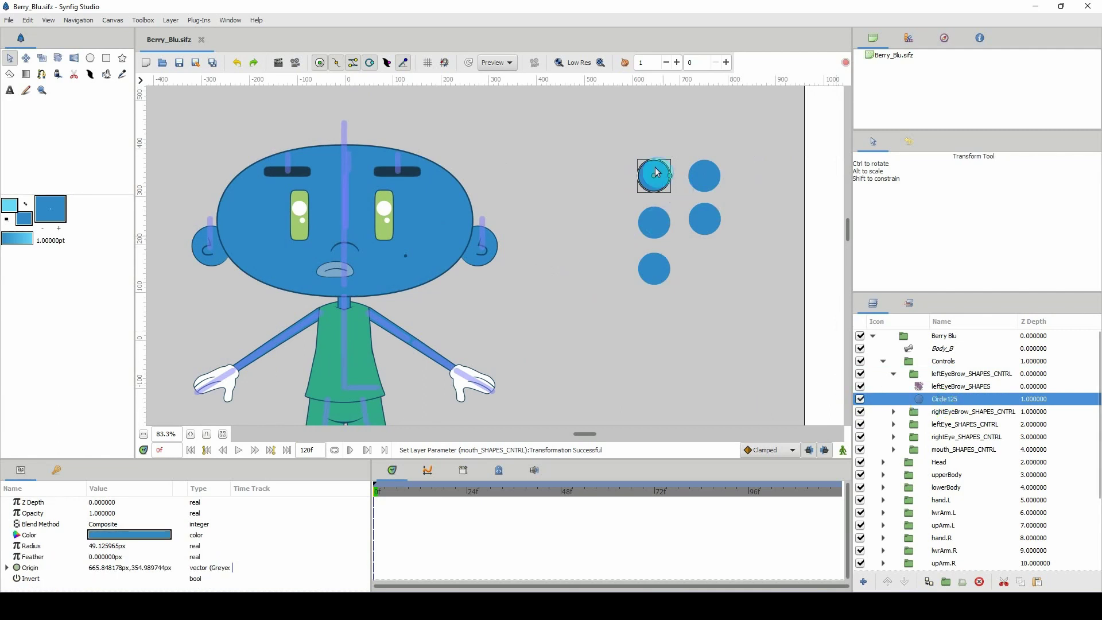
{"action": "scroll", "coordinate": [533, 243], "scroll_direction": "left", "scroll_amount": 2}
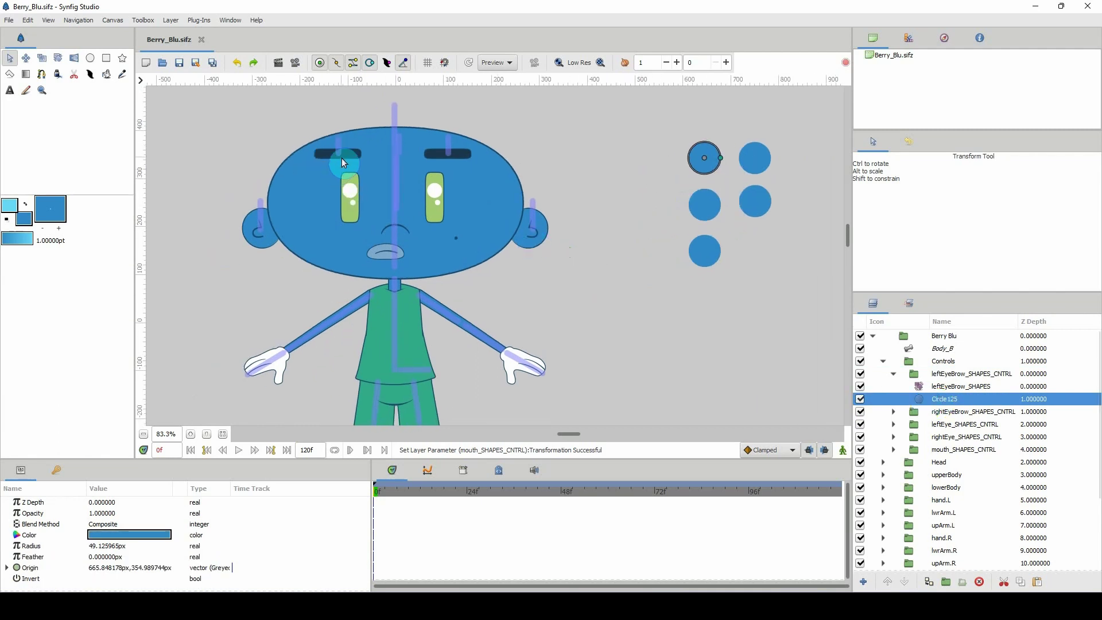
{"action": "double_click", "coordinate": [119, 534]}
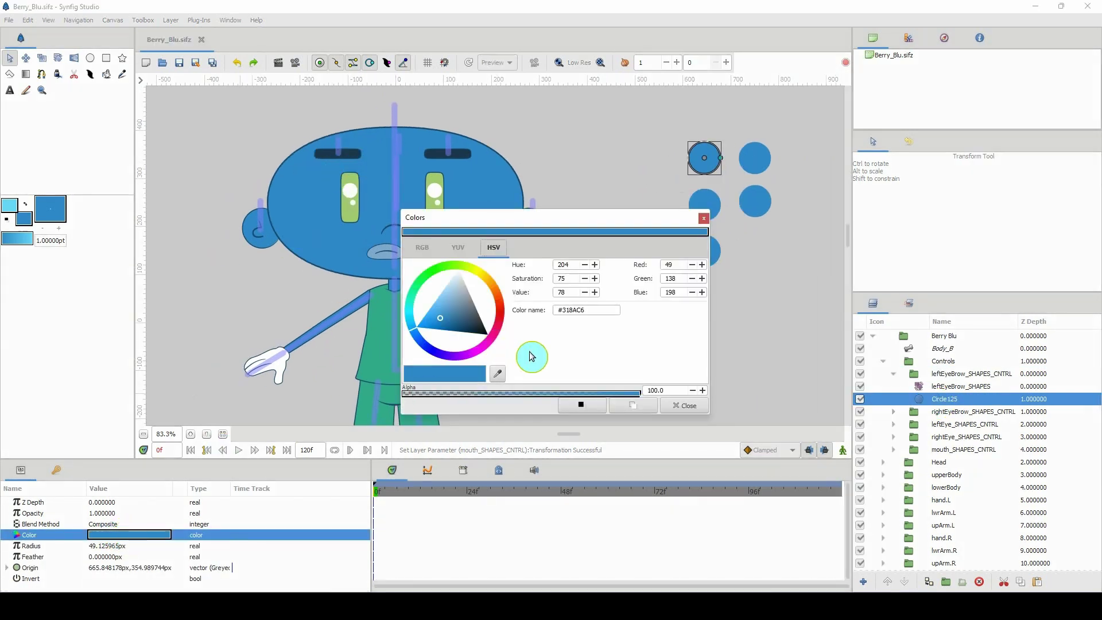
{"action": "left_click", "coordinate": [501, 375]}
{"action": "left_click", "coordinate": [685, 406]}
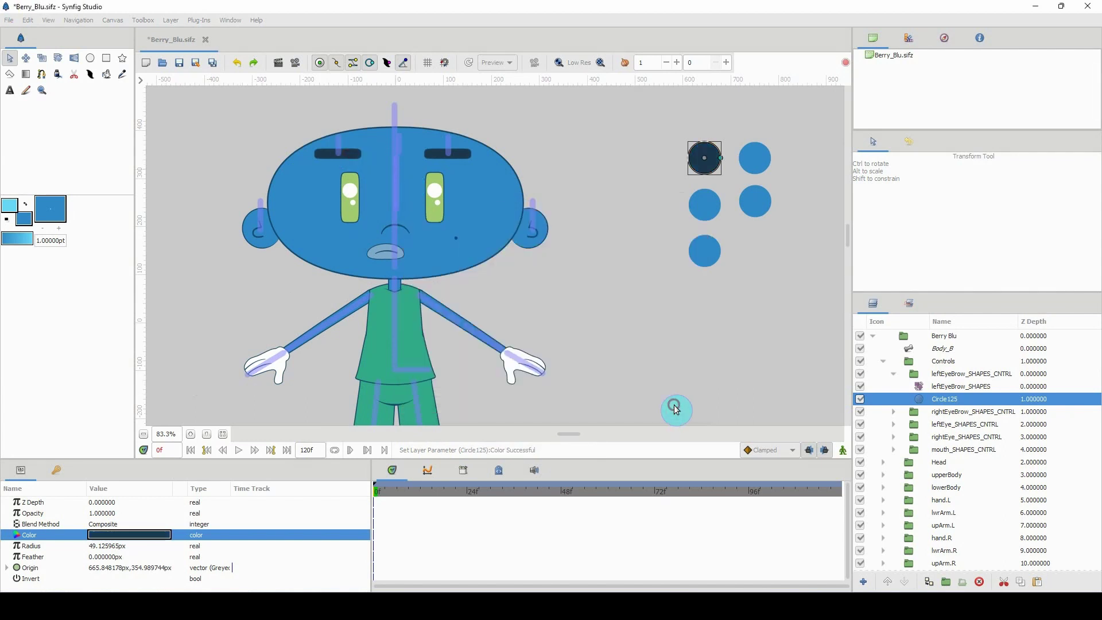
{"action": "left_click", "coordinate": [894, 373]}
Eyedrop the eyebrow navy #1C394C into the right eyebrow's Circle125 and collapse its group
{"action": "left_click", "coordinate": [898, 389]}
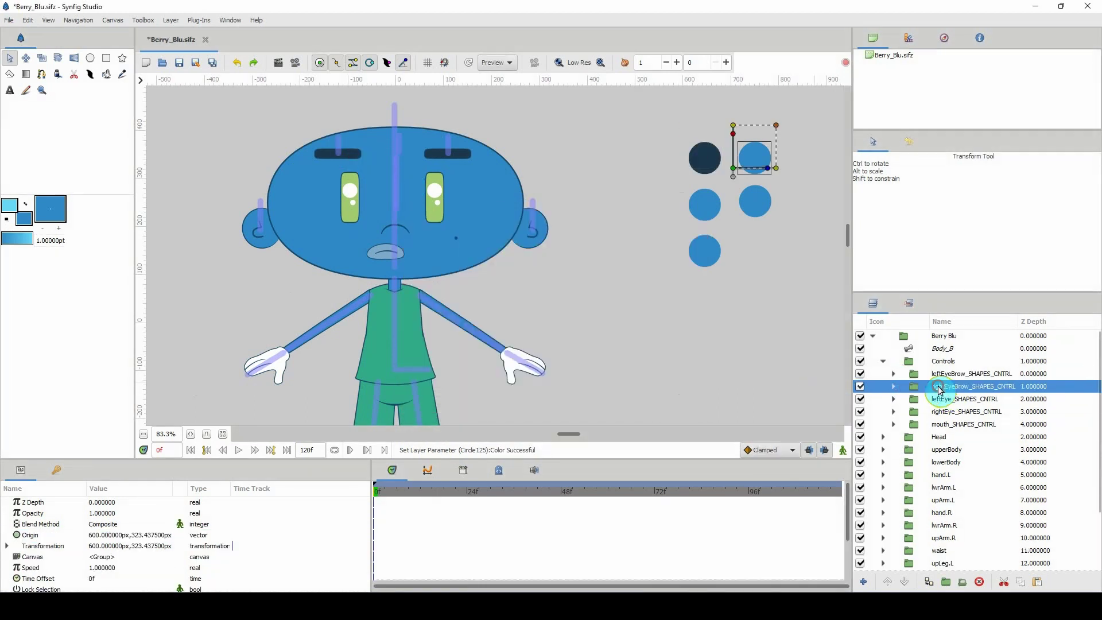
{"action": "left_click", "coordinate": [894, 388]}
{"action": "left_click", "coordinate": [938, 412]}
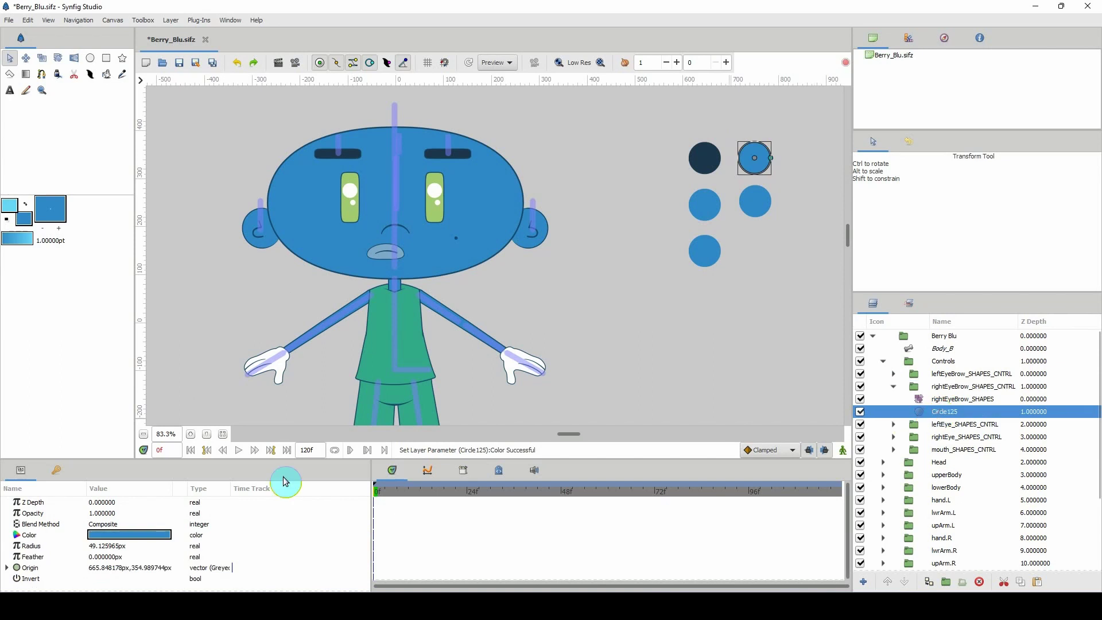
{"action": "double_click", "coordinate": [154, 540]}
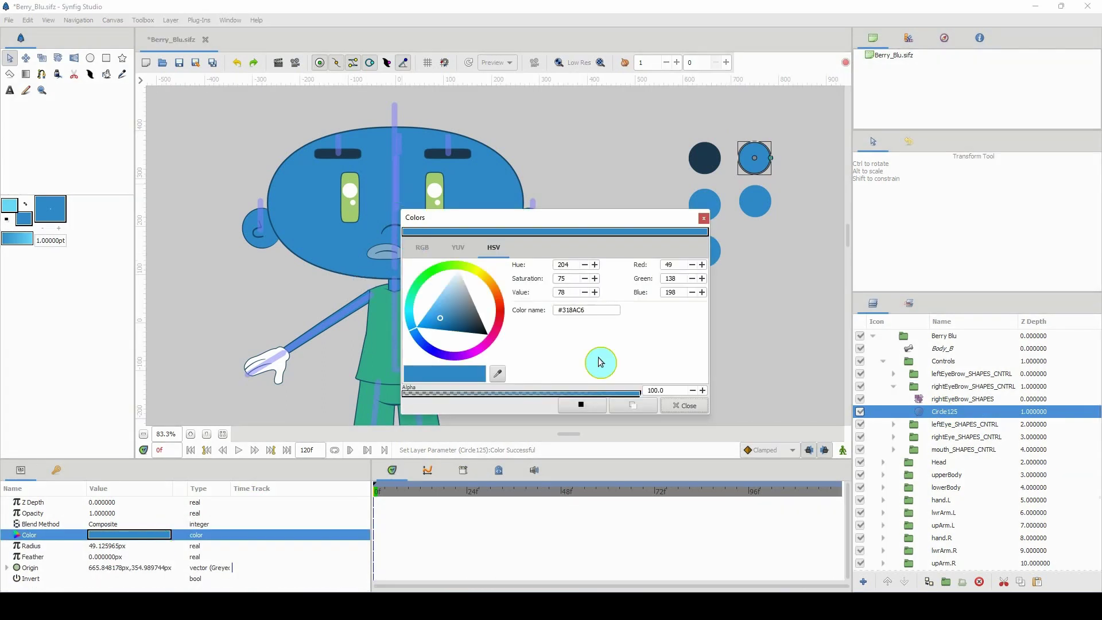
{"action": "left_click", "coordinate": [497, 374]}
{"action": "left_click", "coordinate": [434, 154]}
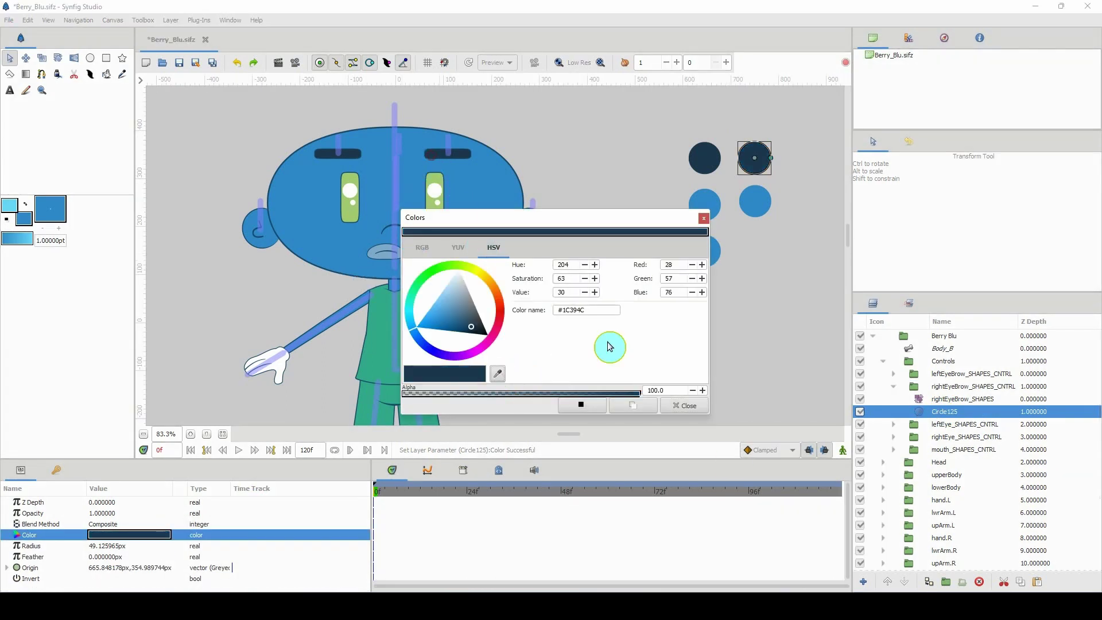
{"action": "left_click", "coordinate": [682, 405]}
{"action": "left_click", "coordinate": [894, 387]}
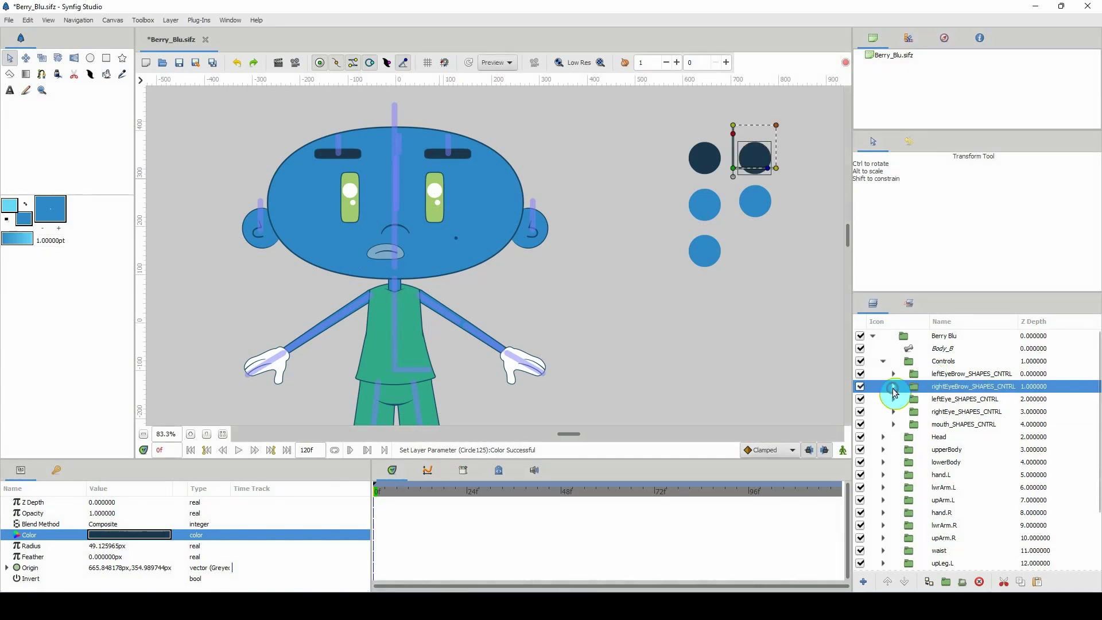
Eyedrop the left eye's green into its control circle and save
{"action": "left_click", "coordinate": [934, 401]}
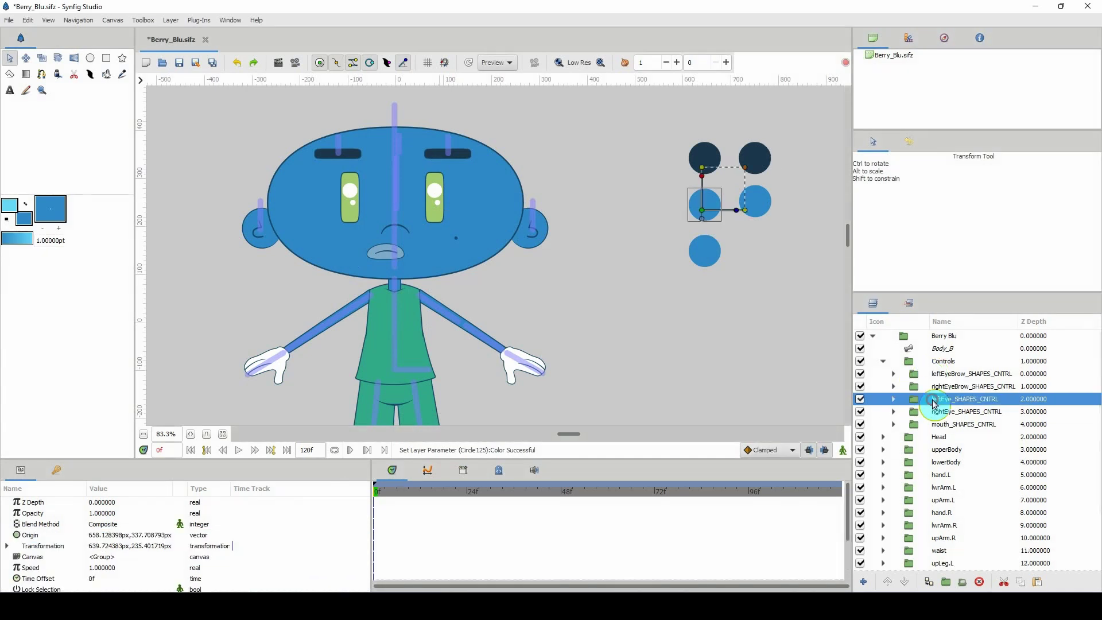
{"action": "left_click_drag", "start_coordinate": [758, 320], "coordinate": [667, 332]}
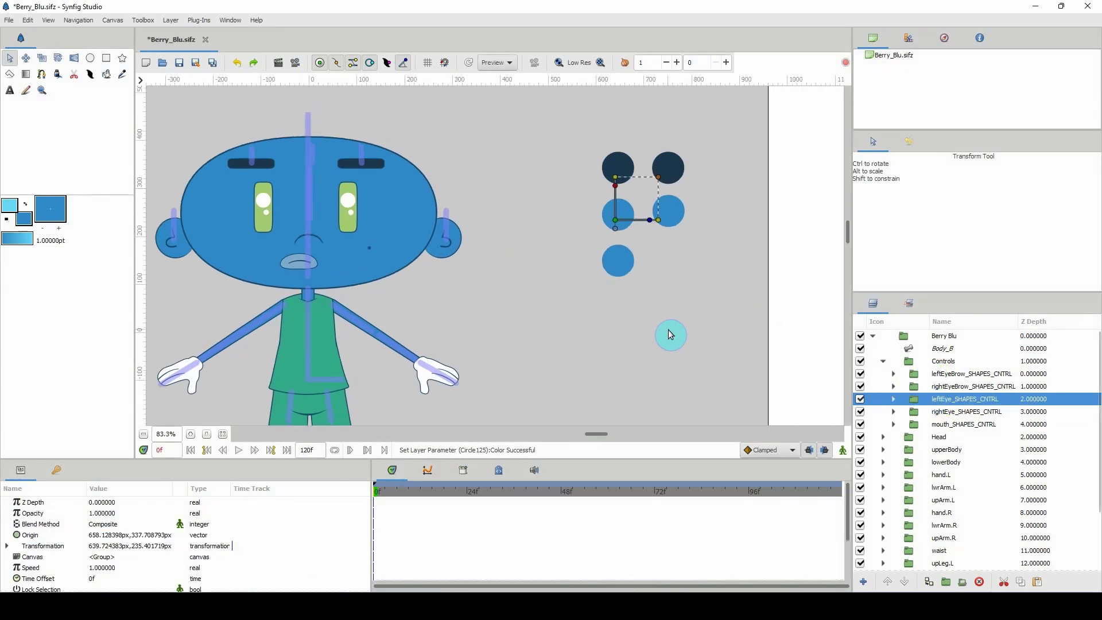
{"action": "left_click", "coordinate": [893, 399]}
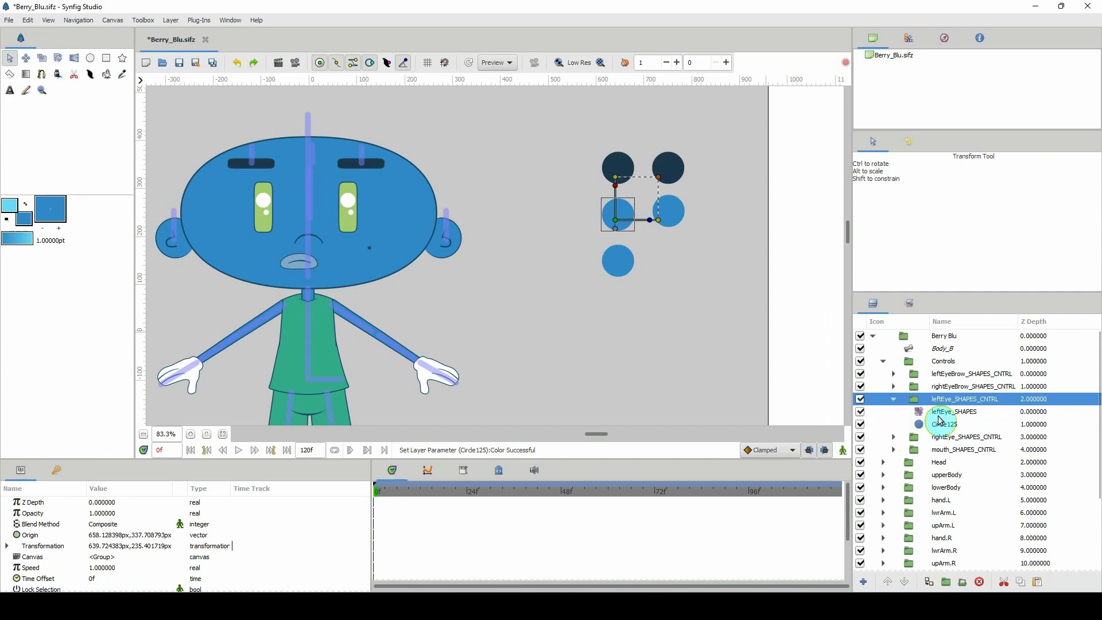
{"action": "left_click", "coordinate": [940, 423]}
{"action": "double_click", "coordinate": [148, 535]}
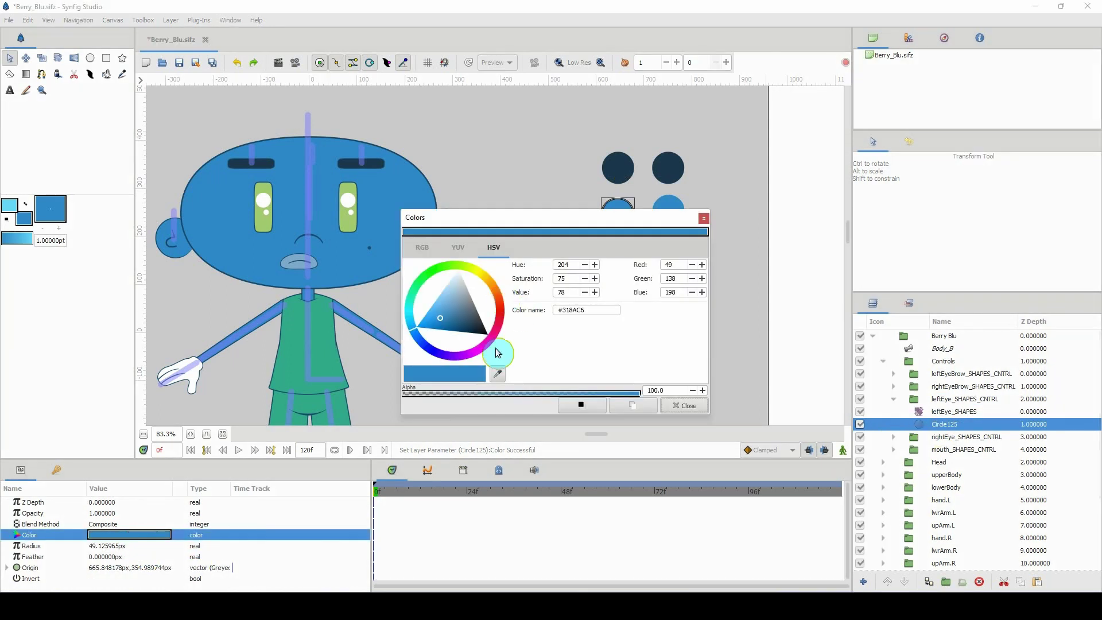
{"action": "left_click", "coordinate": [497, 374]}
{"action": "left_click", "coordinate": [256, 227]}
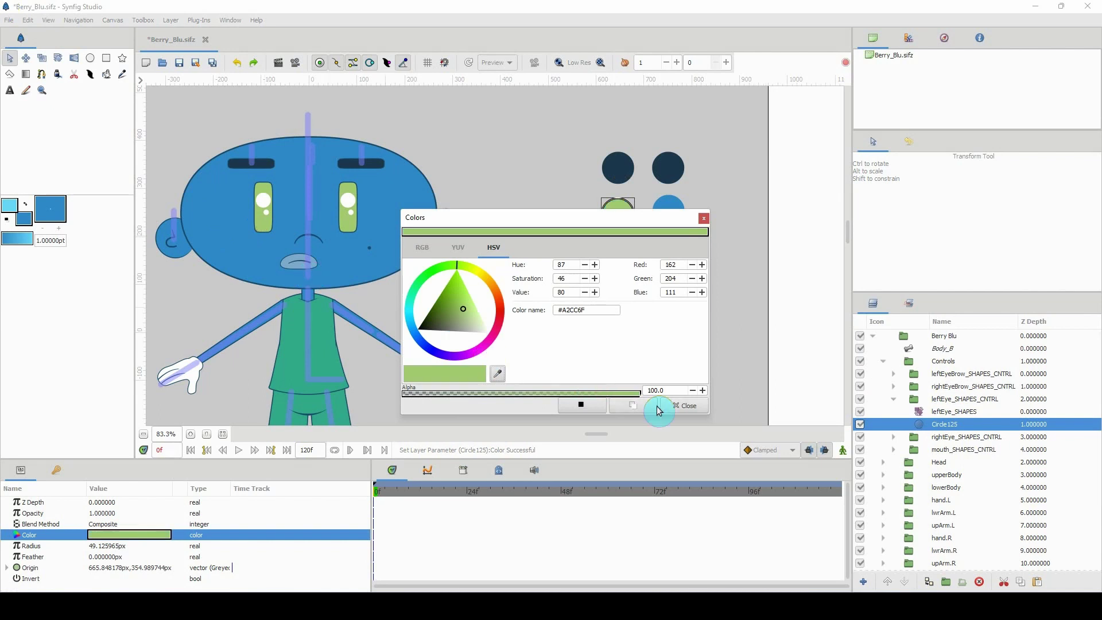
{"action": "left_click", "coordinate": [678, 406]}
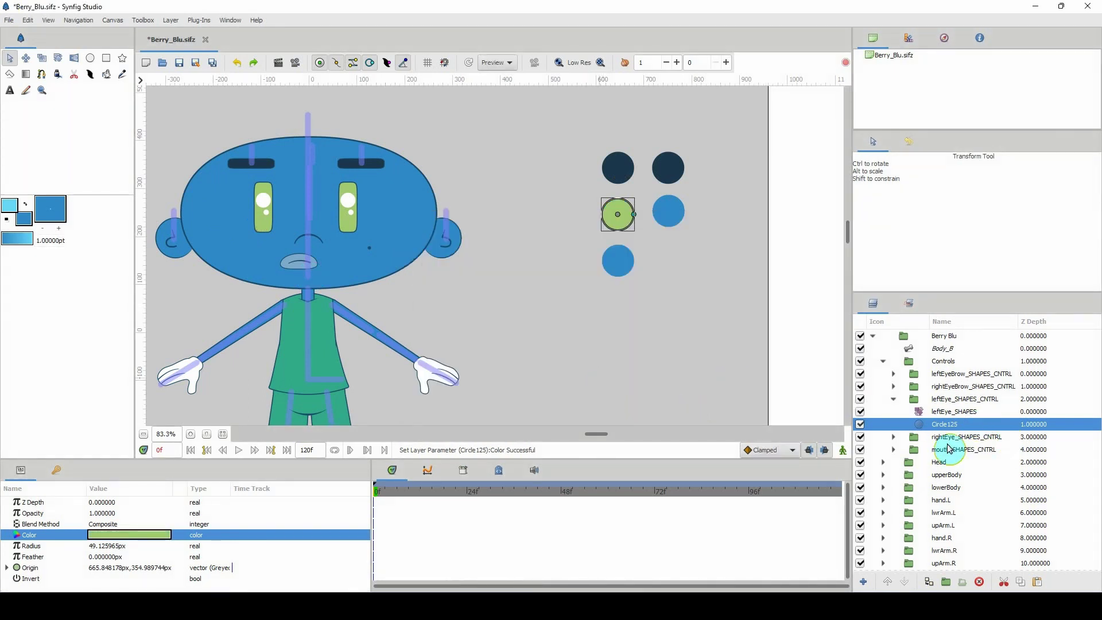
{"action": "key", "text": "ctrl+s"}
Place the mouth control below, and the right eye control beside, the left eye control
{"action": "left_click", "coordinate": [893, 399]}
{"action": "left_click", "coordinate": [888, 412]}
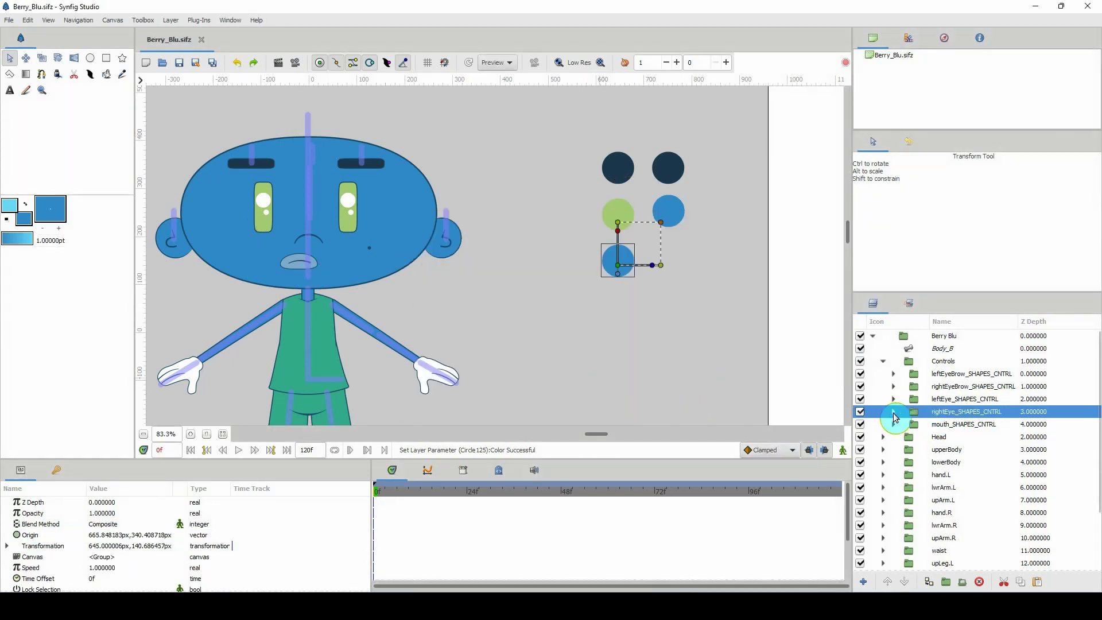
{"action": "left_click_drag", "start_coordinate": [618, 265], "coordinate": [701, 232]}
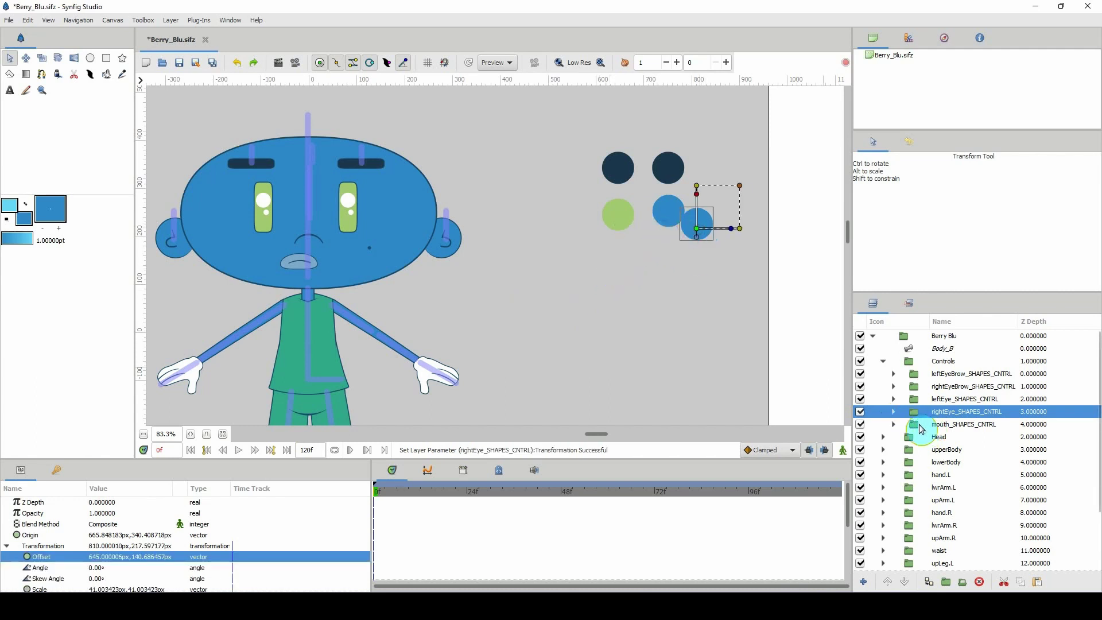
{"action": "left_click", "coordinate": [921, 428]}
{"action": "left_click_drag", "start_coordinate": [666, 214], "coordinate": [611, 276]}
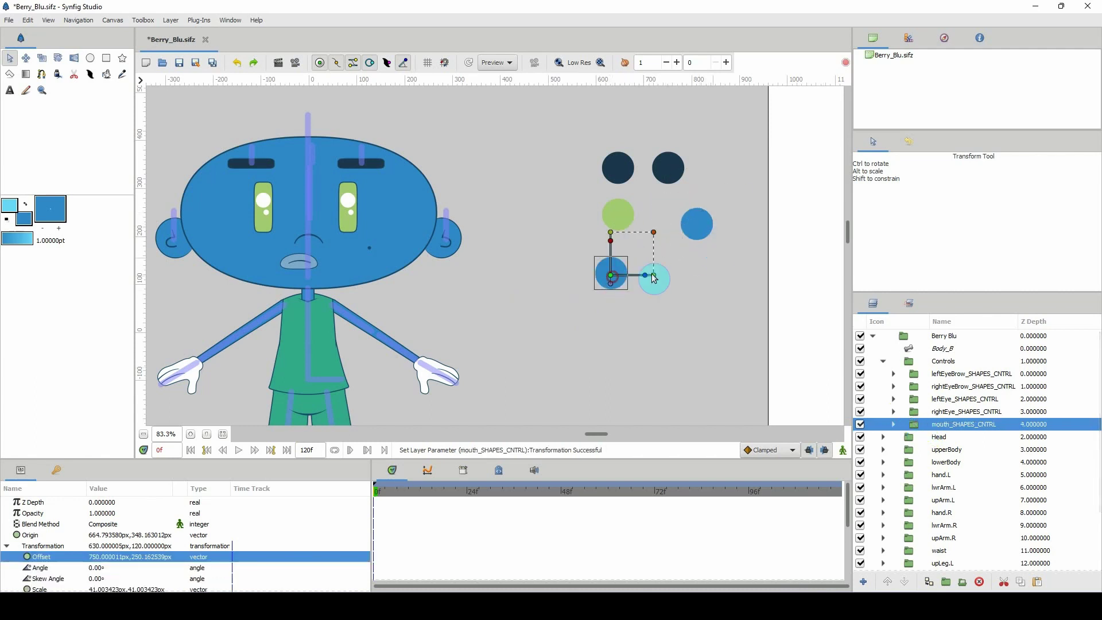
{"action": "left_click", "coordinate": [919, 412]}
{"action": "left_click_drag", "start_coordinate": [697, 227], "coordinate": [668, 219]}
Open the Color parameter of the right eye's control circle
{"action": "left_click", "coordinate": [892, 413]}
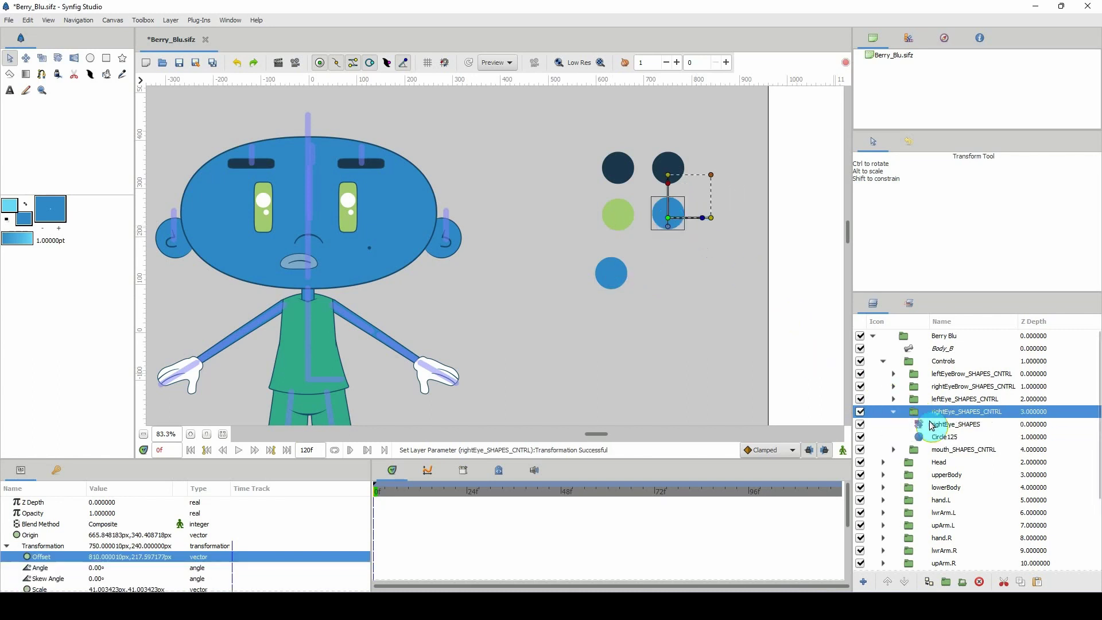
{"action": "left_click", "coordinate": [932, 423]}
{"action": "left_click", "coordinate": [942, 437]}
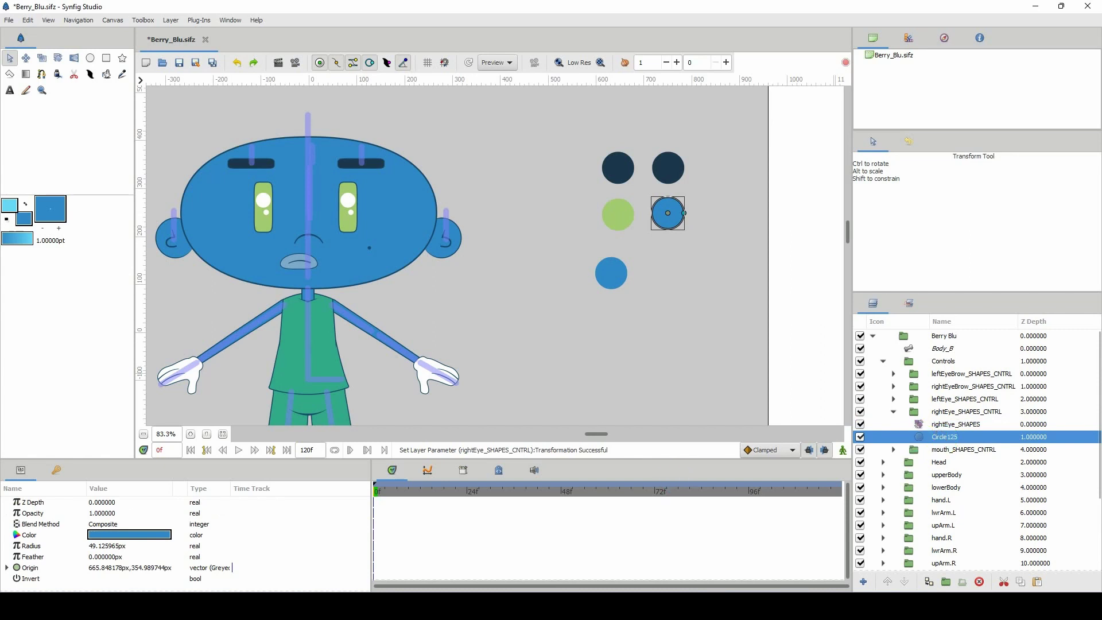
{"action": "double_click", "coordinate": [129, 535]}
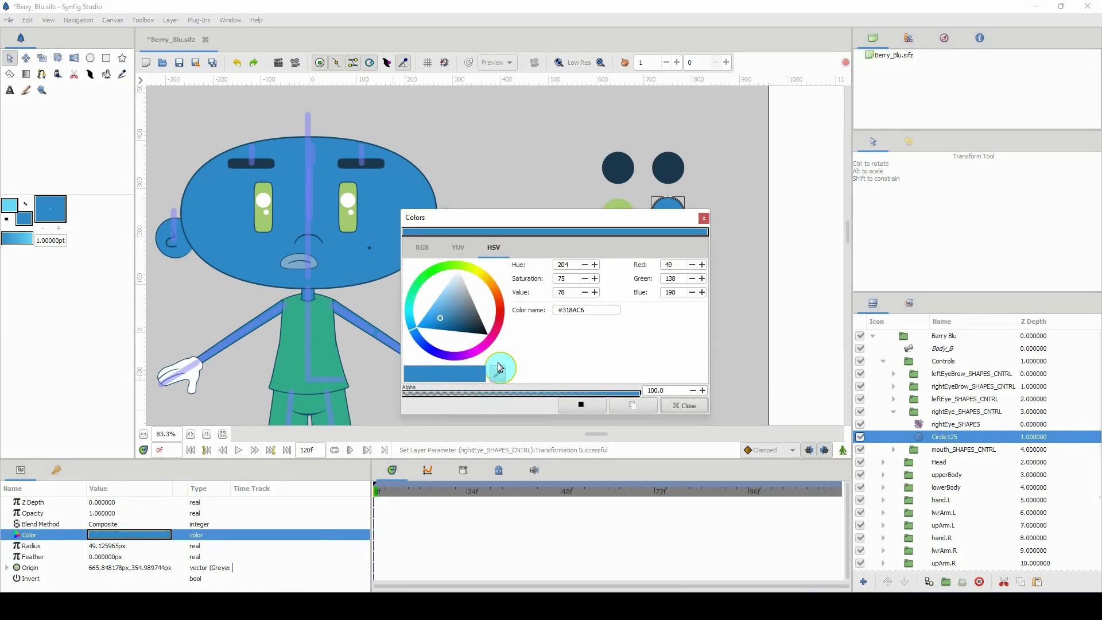
Fill the right eye's control circle with the eye green and collapse its group
{"action": "left_click", "coordinate": [264, 223]}
{"action": "left_click", "coordinate": [683, 405]}
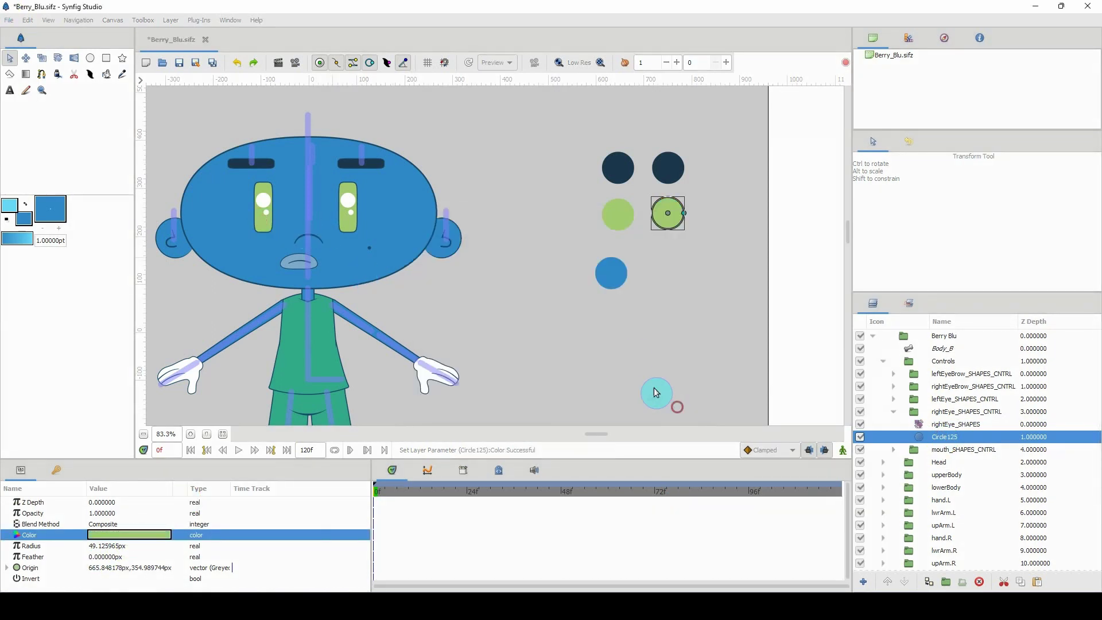
{"action": "left_click", "coordinate": [895, 412]}
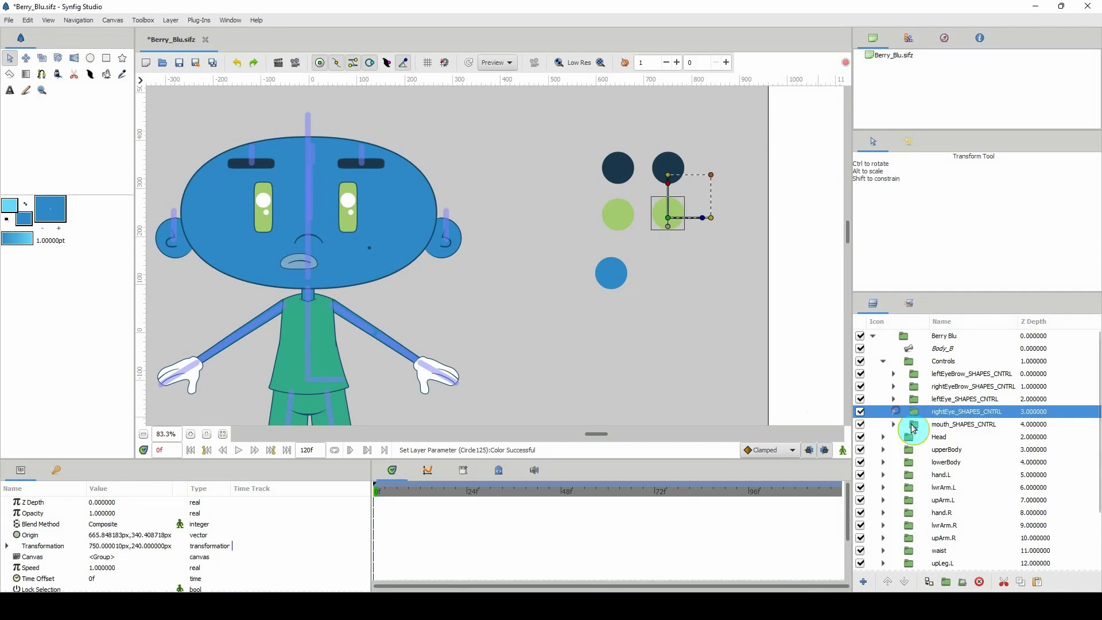
Lighten the mouth control circle to greyish blue #7EABCA and collapse mouth_SHAPES_CNTRL
{"action": "left_click", "coordinate": [894, 428]}
{"action": "left_click", "coordinate": [894, 426]}
{"action": "left_click", "coordinate": [936, 451]}
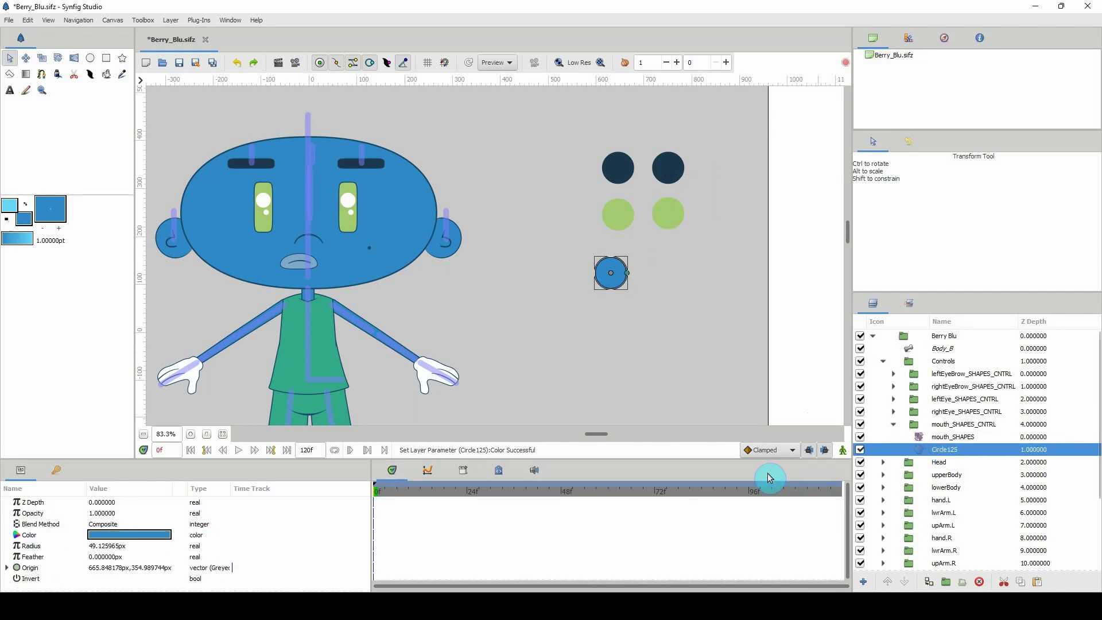
{"action": "double_click", "coordinate": [142, 540]}
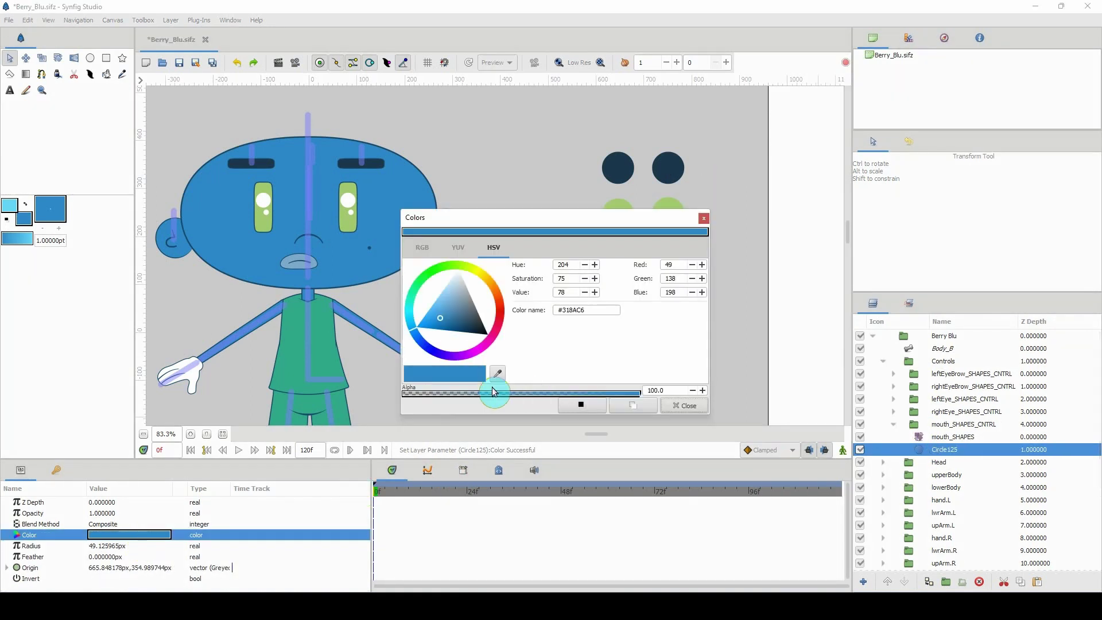
{"action": "left_click", "coordinate": [451, 296]}
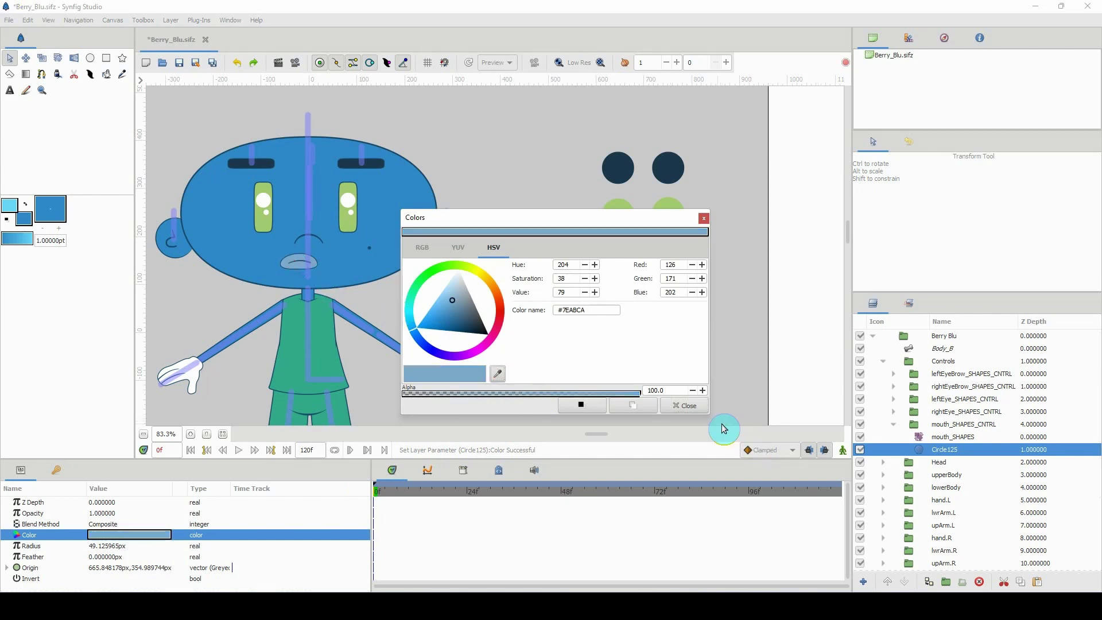
{"action": "left_click", "coordinate": [684, 406]}
{"action": "left_click", "coordinate": [894, 424]}
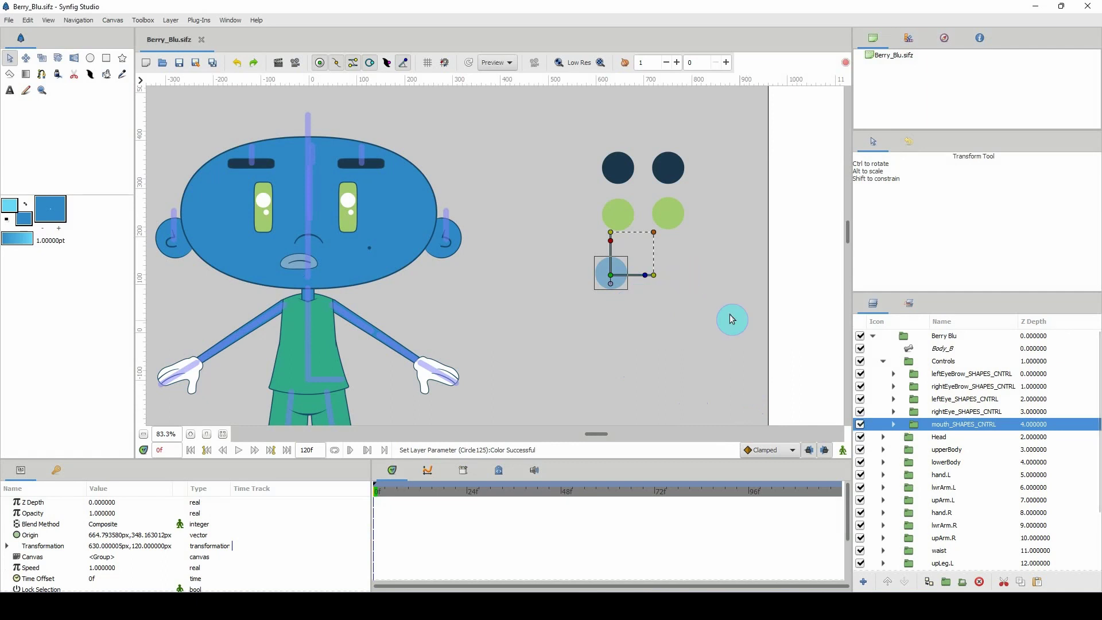
Save, then drag the mouth control group's offset to 630, 128 px below the eye circles
{"action": "key", "text": "ctrl+s"}
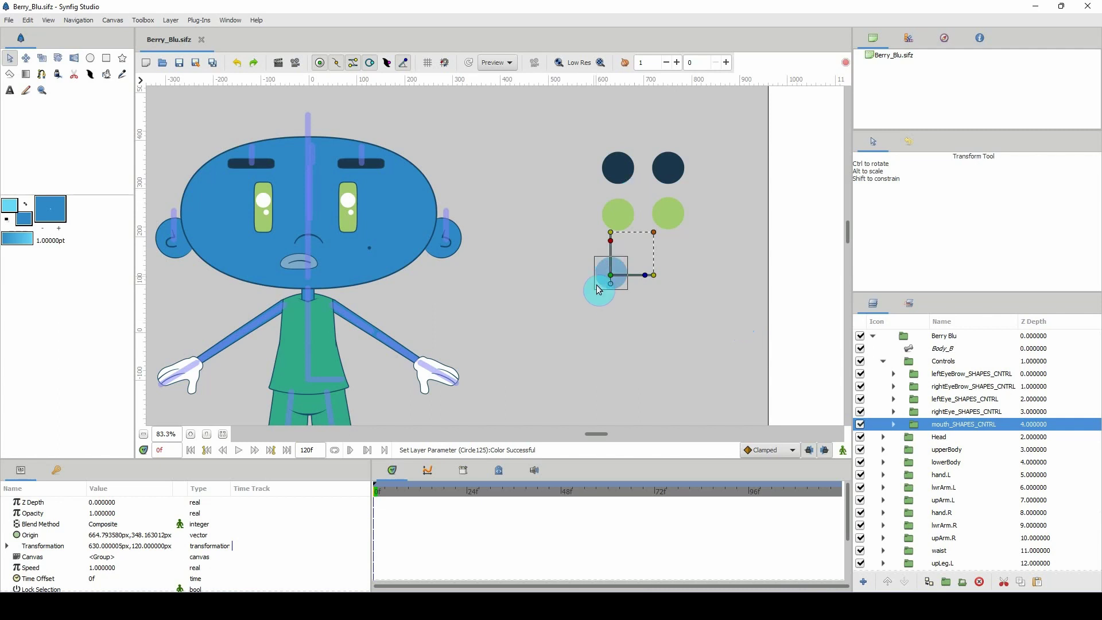
{"action": "left_click", "coordinate": [612, 276]}
{"action": "left_click_drag", "start_coordinate": [611, 275], "coordinate": [640, 268]}
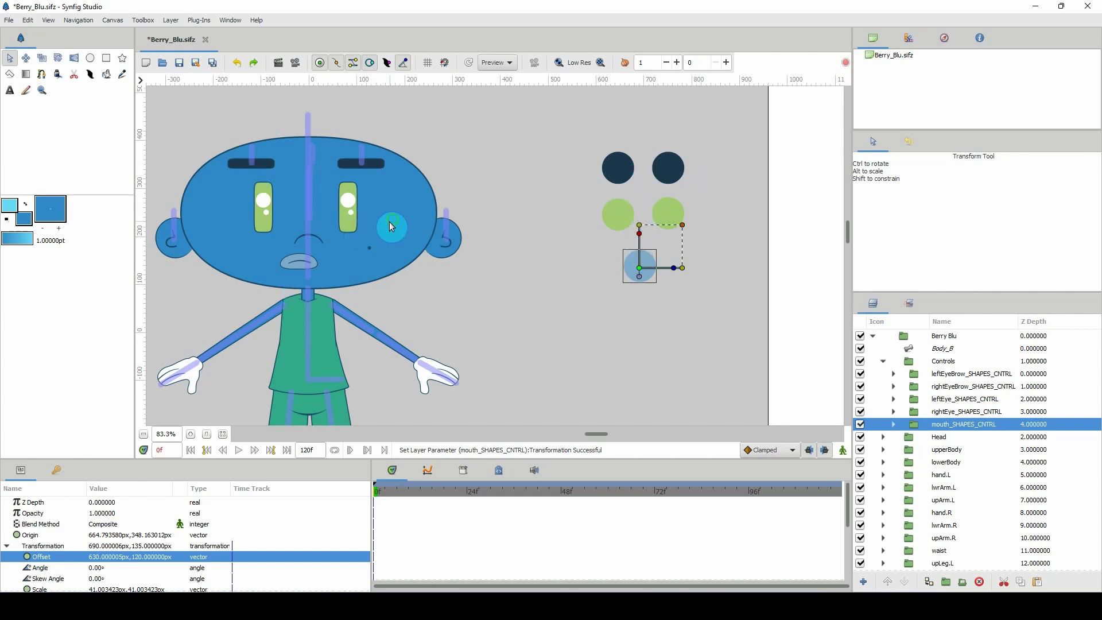
{"action": "left_click_drag", "start_coordinate": [389, 222], "coordinate": [425, 212]}
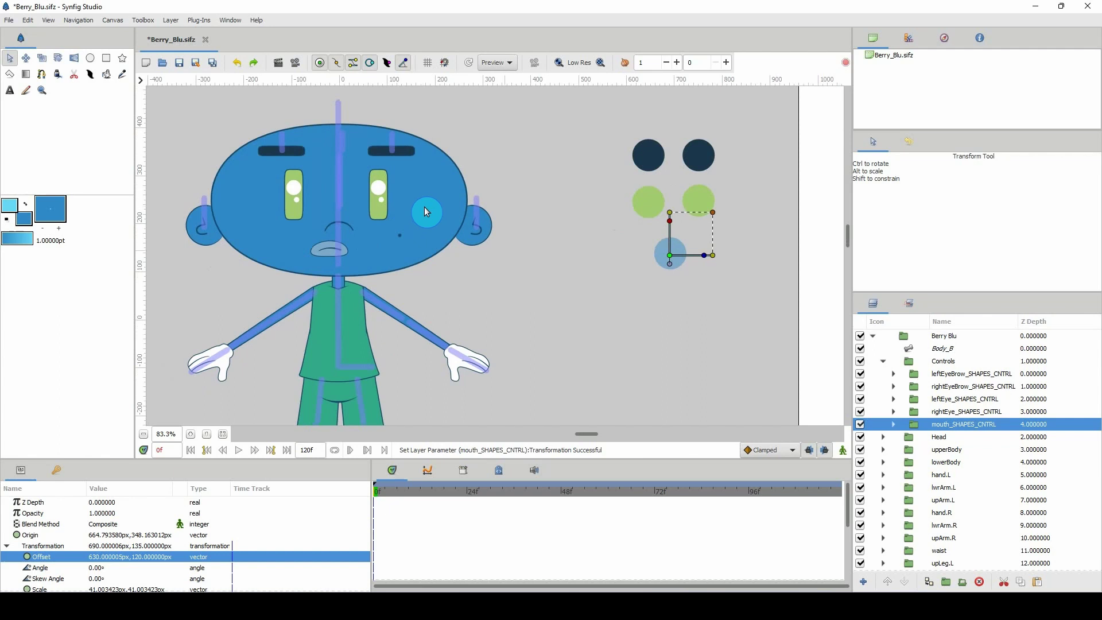
{"action": "left_click_drag", "start_coordinate": [669, 254], "coordinate": [675, 251]}
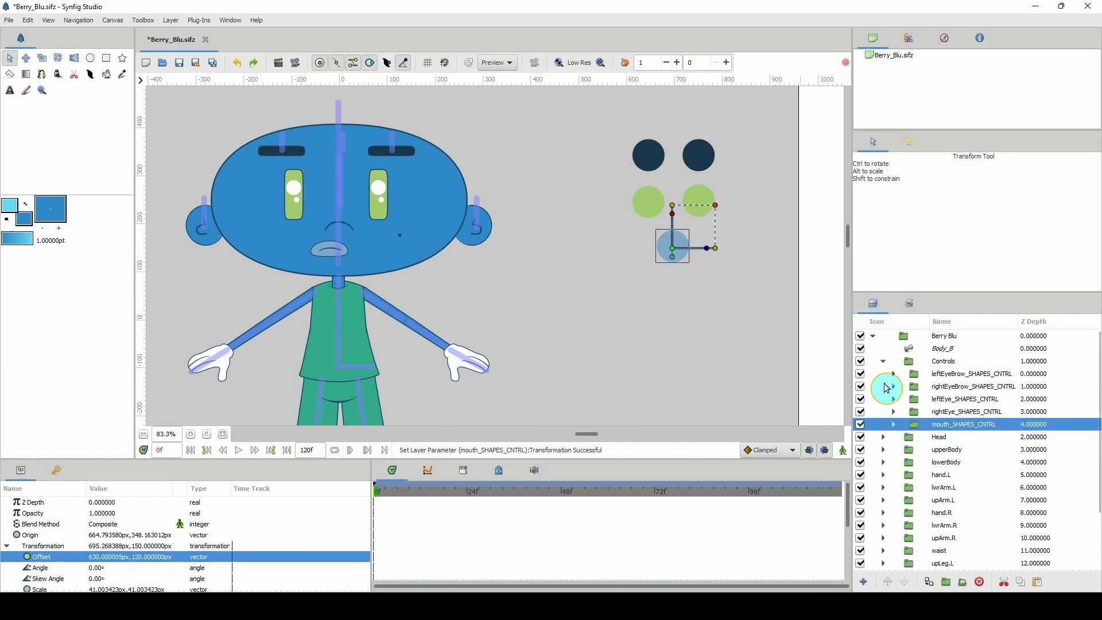
Save the rig, collapse the Controls group, select Head, and zoom the canvas out
{"action": "key", "text": "ctrl+s"}
{"action": "left_click", "coordinate": [884, 361]}
{"action": "left_click", "coordinate": [905, 374]}
{"action": "scroll", "coordinate": [688, 330], "scroll_direction": "down", "scroll_amount": 3}
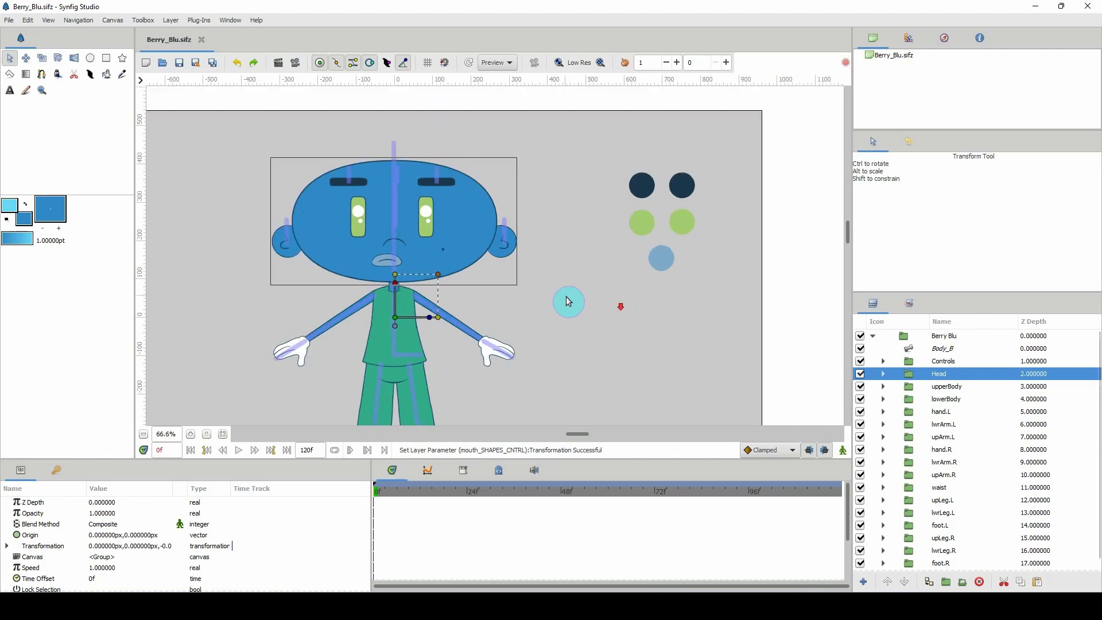
{"action": "scroll", "coordinate": [685, 301], "scroll_direction": "down", "scroll_amount": 1}
{"action": "scroll", "coordinate": [671, 285], "scroll_direction": "left", "scroll_amount": 2}
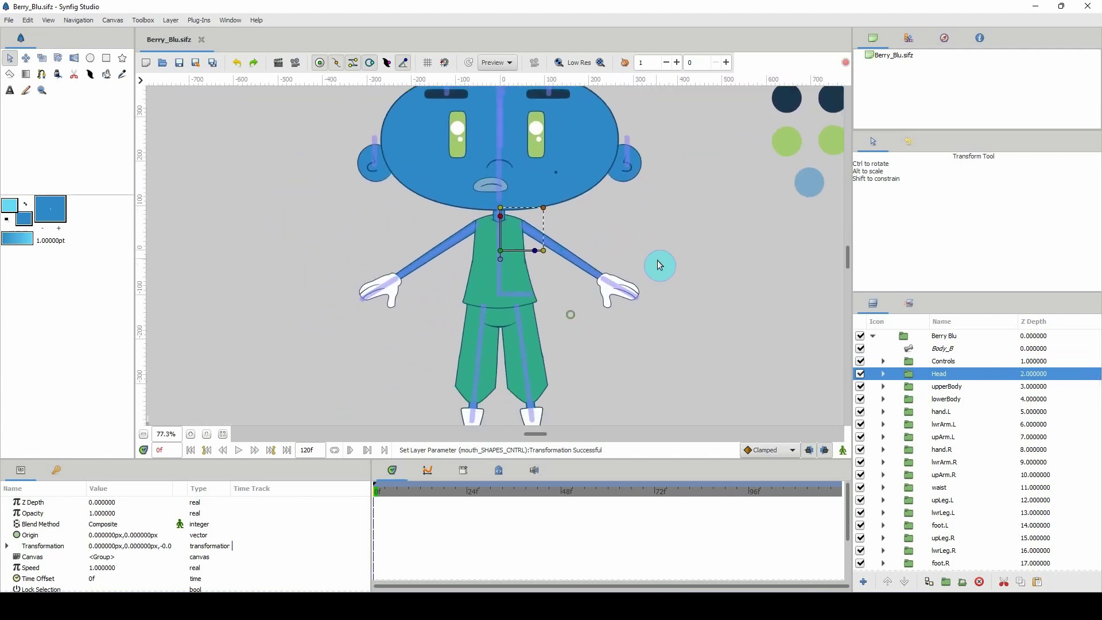
{"action": "scroll", "coordinate": [601, 246], "scroll_direction": "down", "scroll_amount": 1}
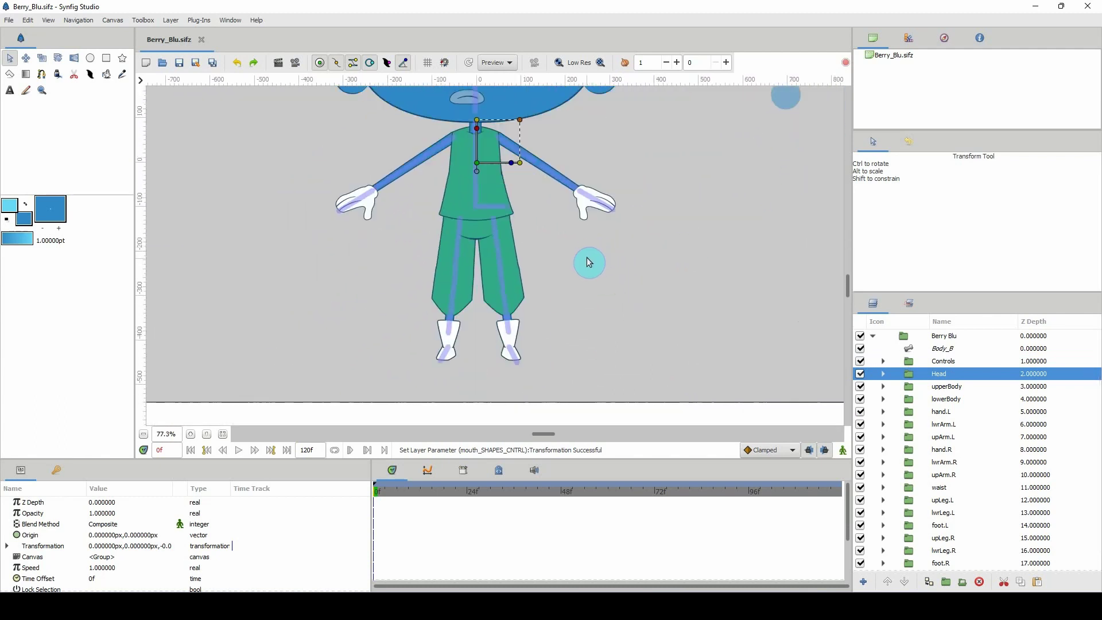
{"action": "scroll", "coordinate": [588, 263], "scroll_direction": "up", "scroll_amount": 3}
{"action": "scroll", "coordinate": [652, 261], "scroll_direction": "down", "scroll_amount": 1}
{"action": "scroll", "coordinate": [617, 251], "scroll_direction": "down", "scroll_amount": 1}
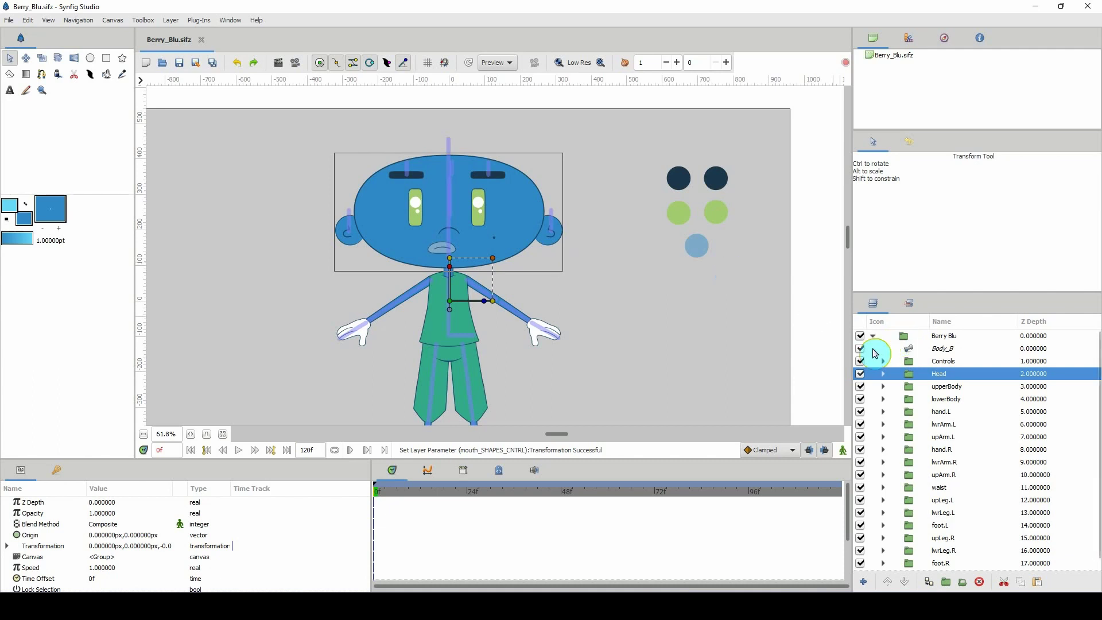
Select the left eyebrow's control circle and browse the eyebrow and eye control groups
{"action": "left_click", "coordinate": [676, 181]}
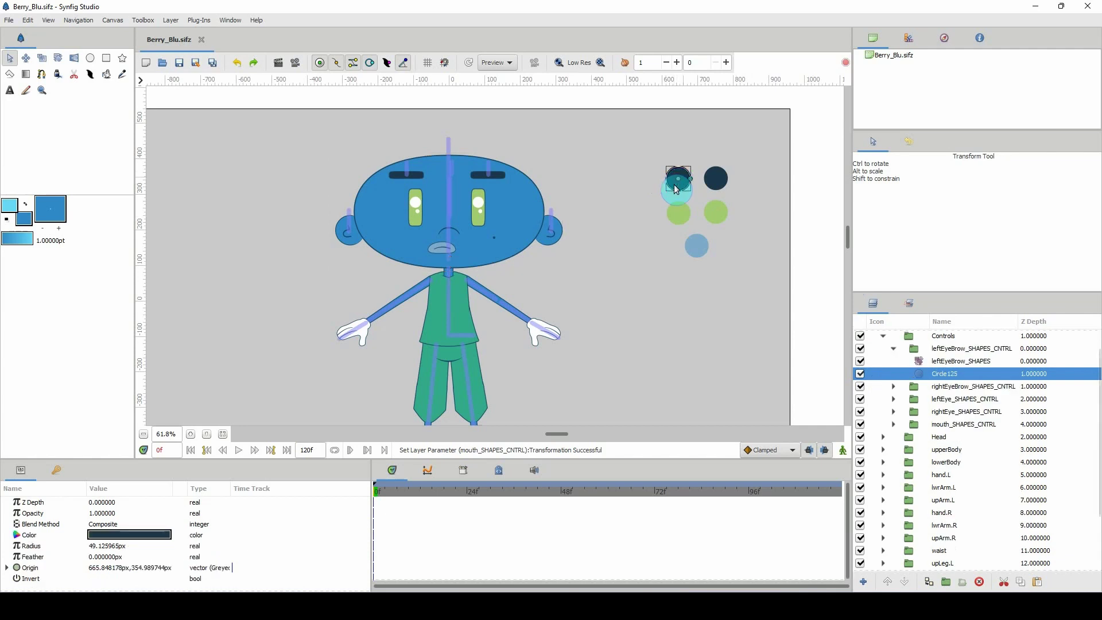
{"action": "left_click", "coordinate": [901, 349]}
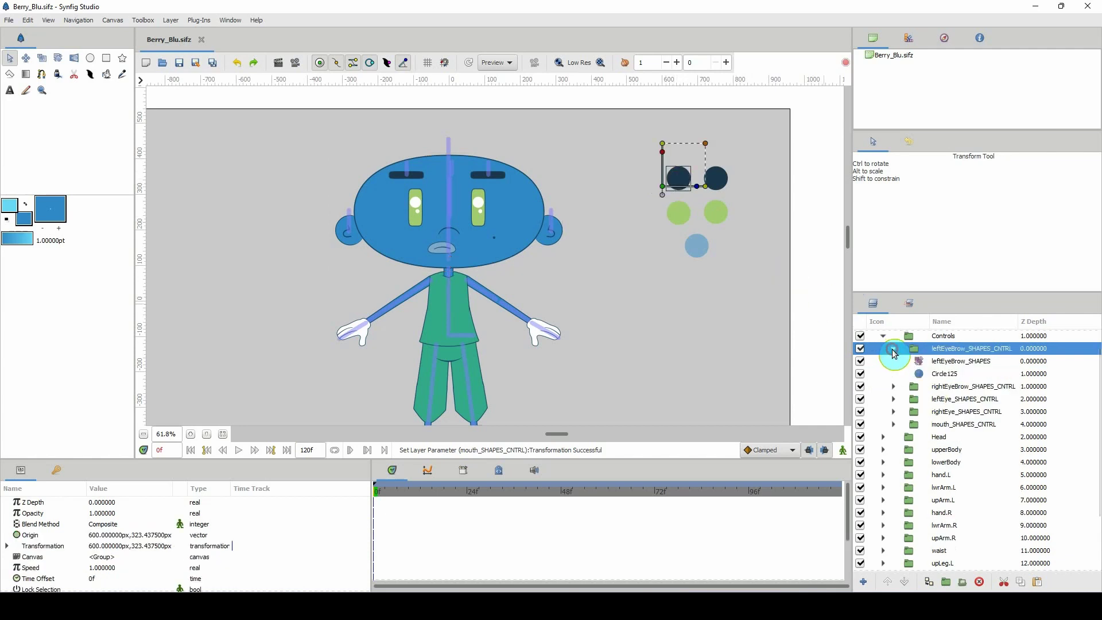
{"action": "left_click", "coordinate": [894, 348]}
{"action": "left_click", "coordinate": [893, 375]}
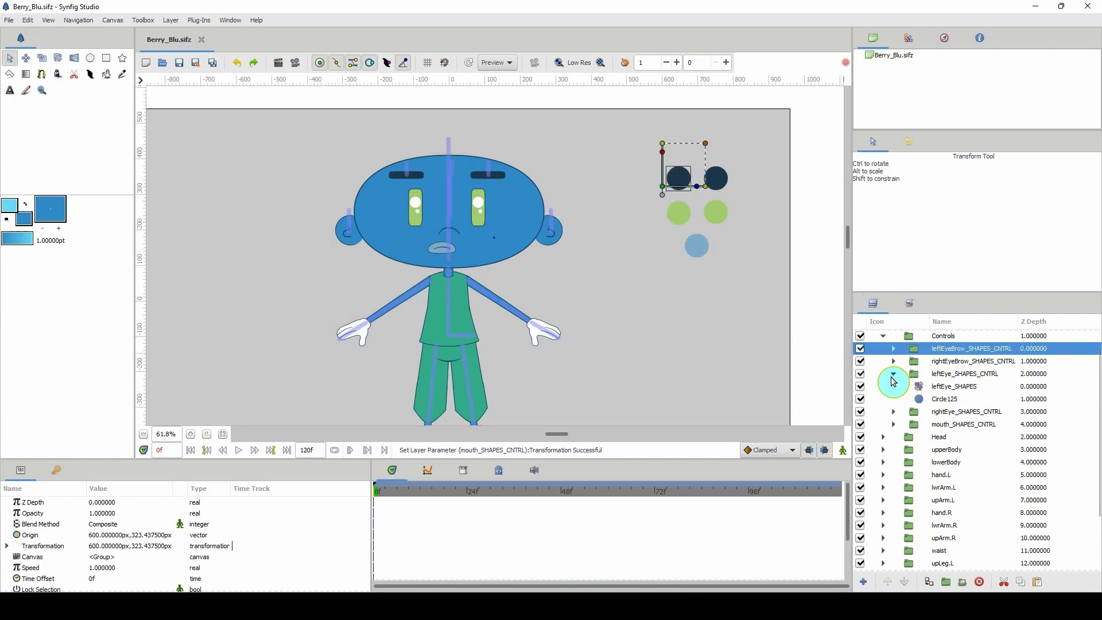
{"action": "left_click", "coordinate": [894, 374]}
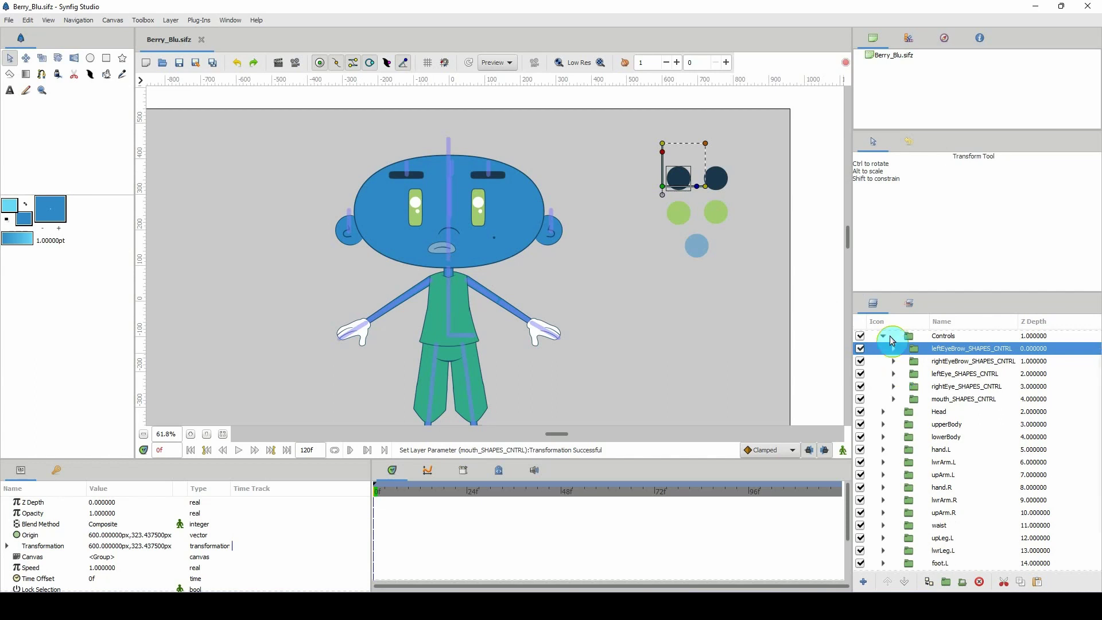
{"action": "scroll", "coordinate": [907, 368], "scroll_direction": "up", "scroll_amount": 1}
Expand leftEyeBrow_SHAPES_CNTRL and bring up the context menu of leftEyeBrow_SHAPES
{"action": "left_click", "coordinate": [913, 385]}
{"action": "left_click", "coordinate": [910, 375]}
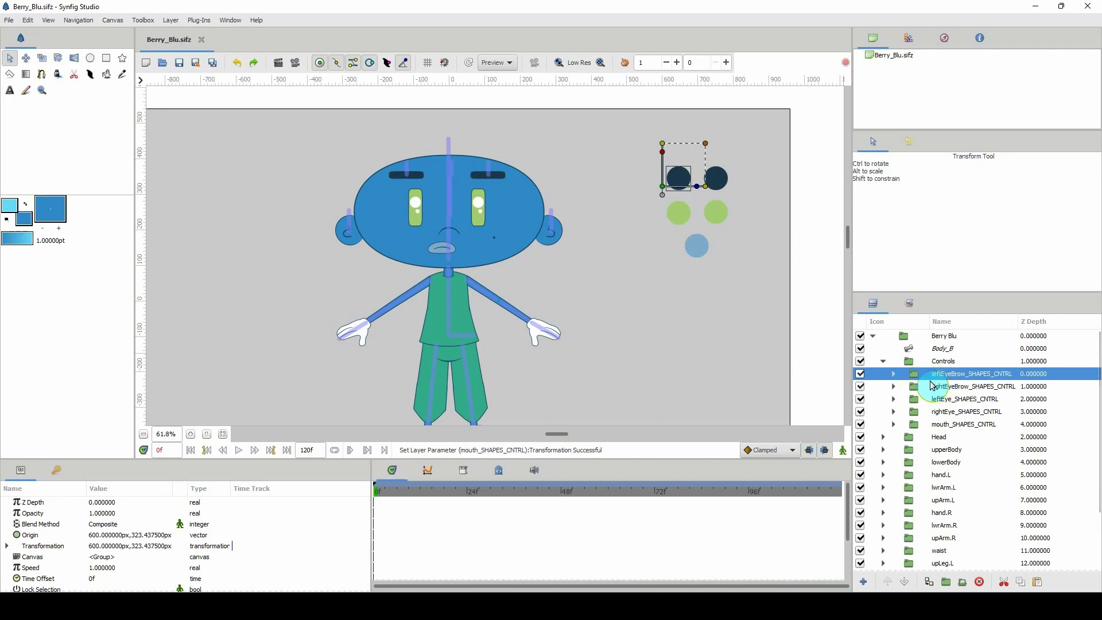
{"action": "left_click", "coordinate": [893, 374]}
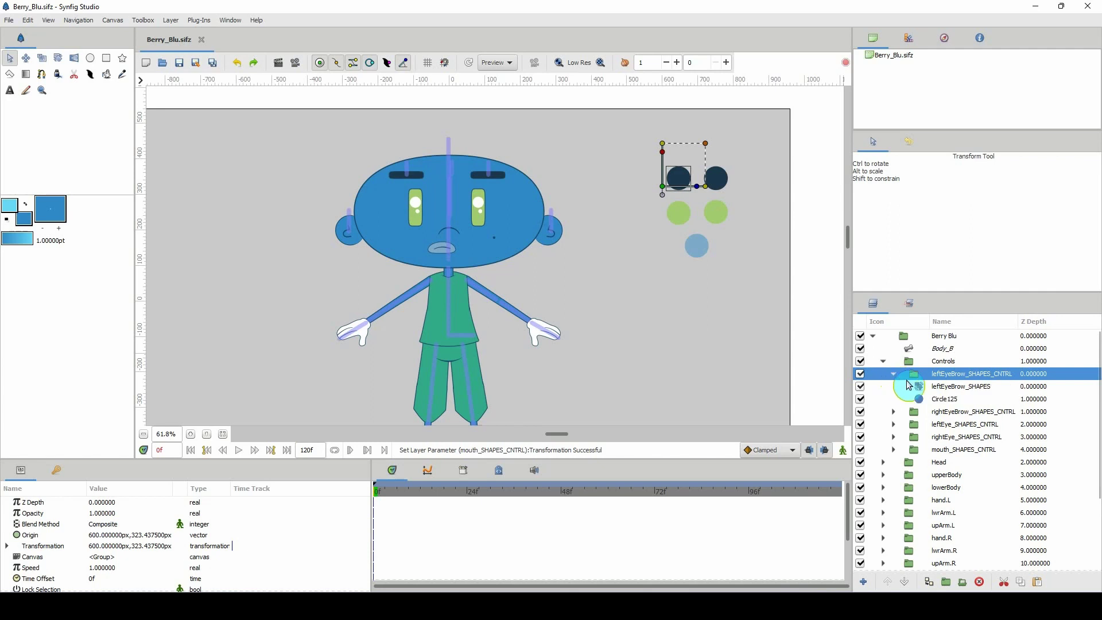
{"action": "left_click", "coordinate": [921, 388]}
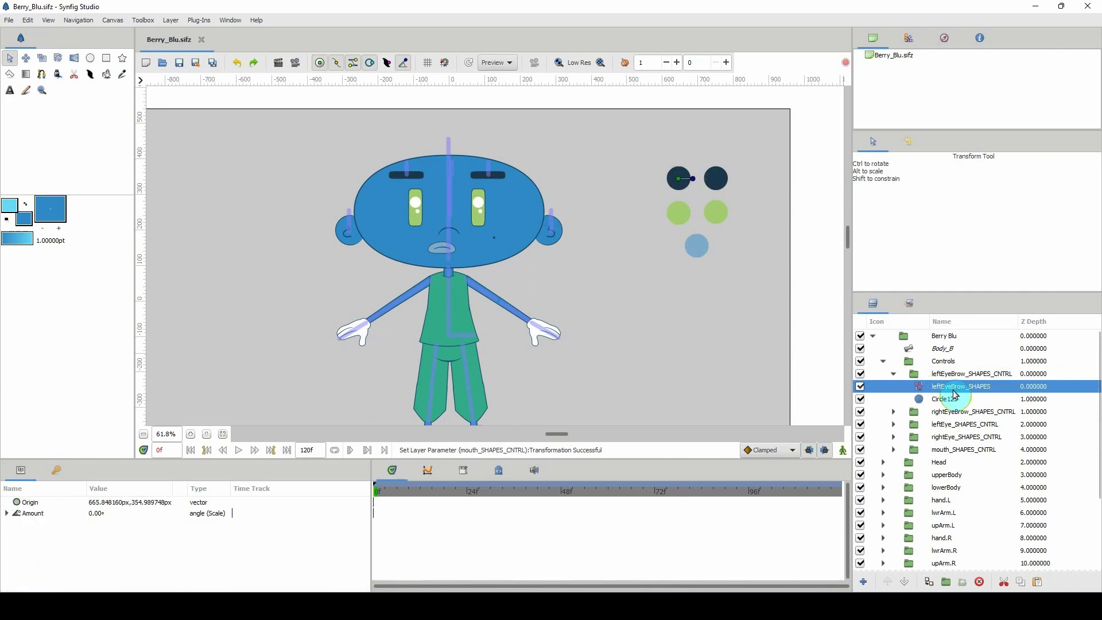
{"action": "right_click", "coordinate": [942, 392]}
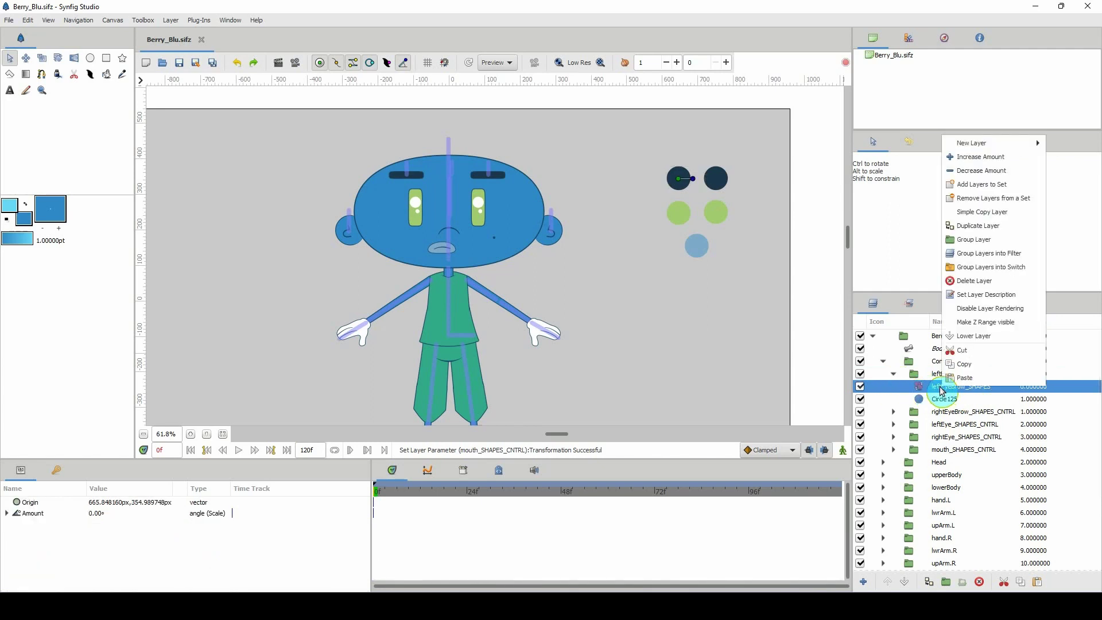
Put leftEyeBrow_SHAPES into a new layer set named 00_Brows
{"action": "left_click", "coordinate": [969, 189]}
{"action": "left_click_drag", "start_coordinate": [538, 285], "coordinate": [691, 345]}
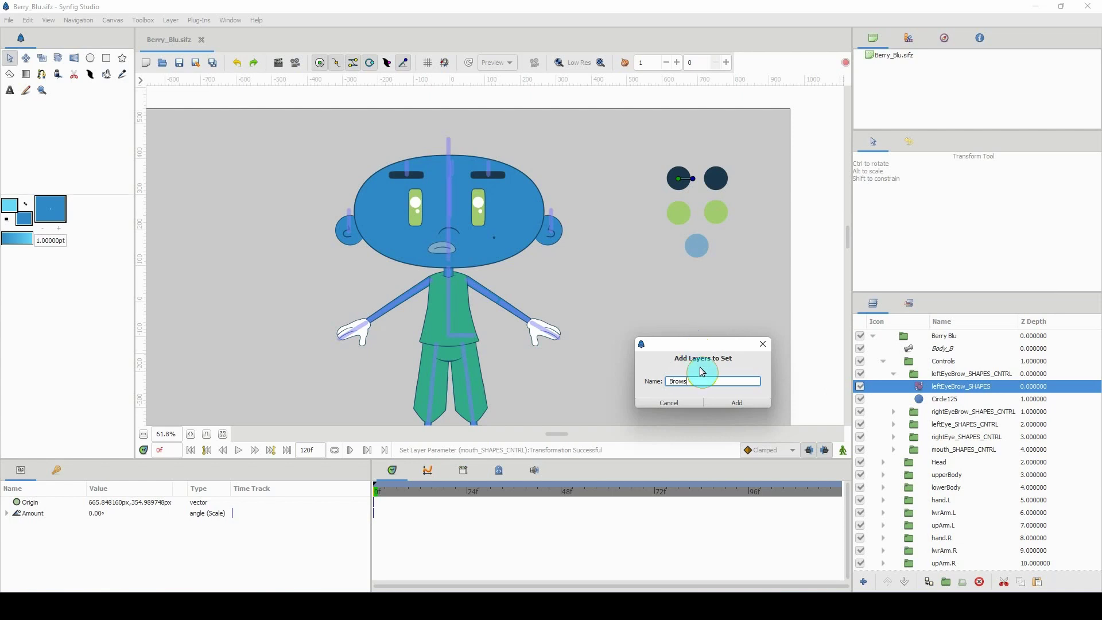
{"action": "left_click_drag", "start_coordinate": [672, 387], "coordinate": [680, 385]}
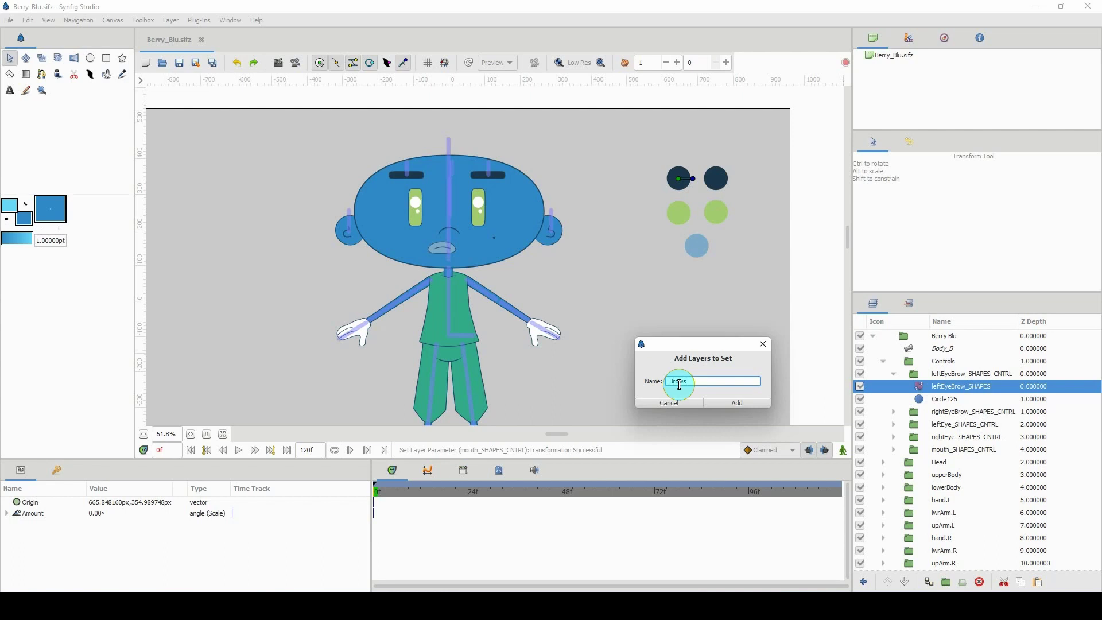
{"action": "type", "text": "01_"}
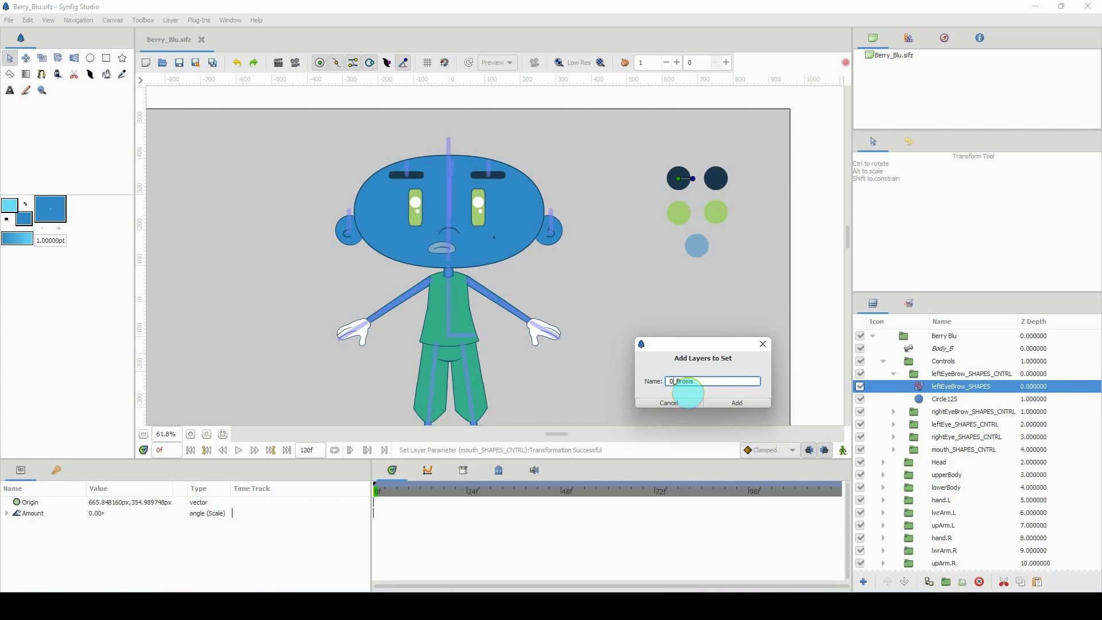
{"action": "left_click", "coordinate": [740, 402]}
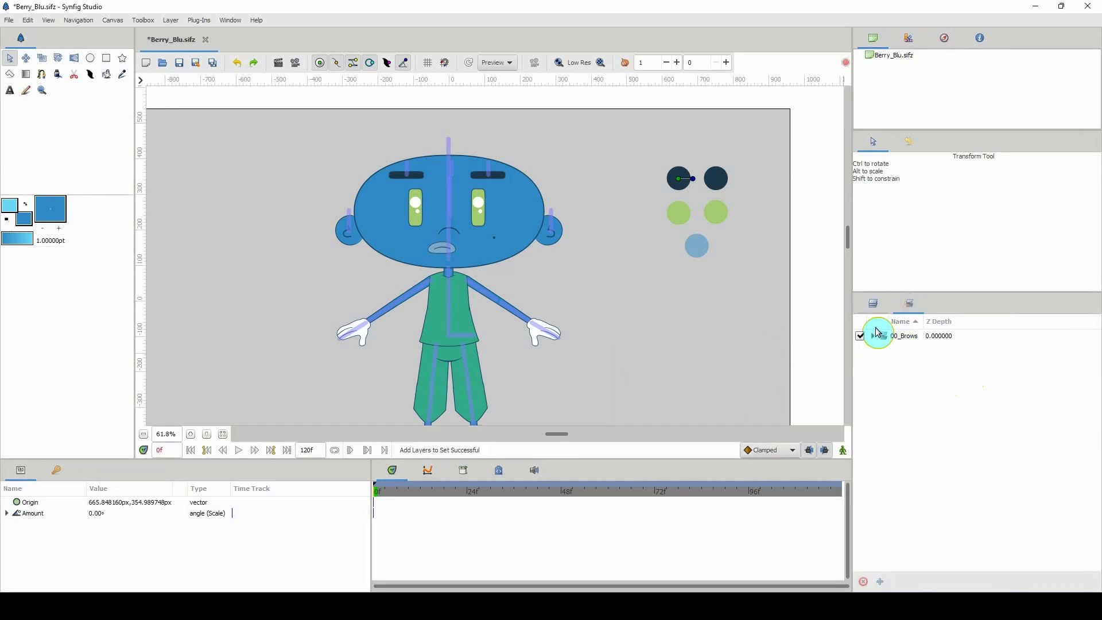
{"action": "left_click", "coordinate": [896, 306]}
Expand 00_Brows to confirm it holds leftEyeBrow_SHAPES, then collapse it
{"action": "left_click", "coordinate": [912, 305]}
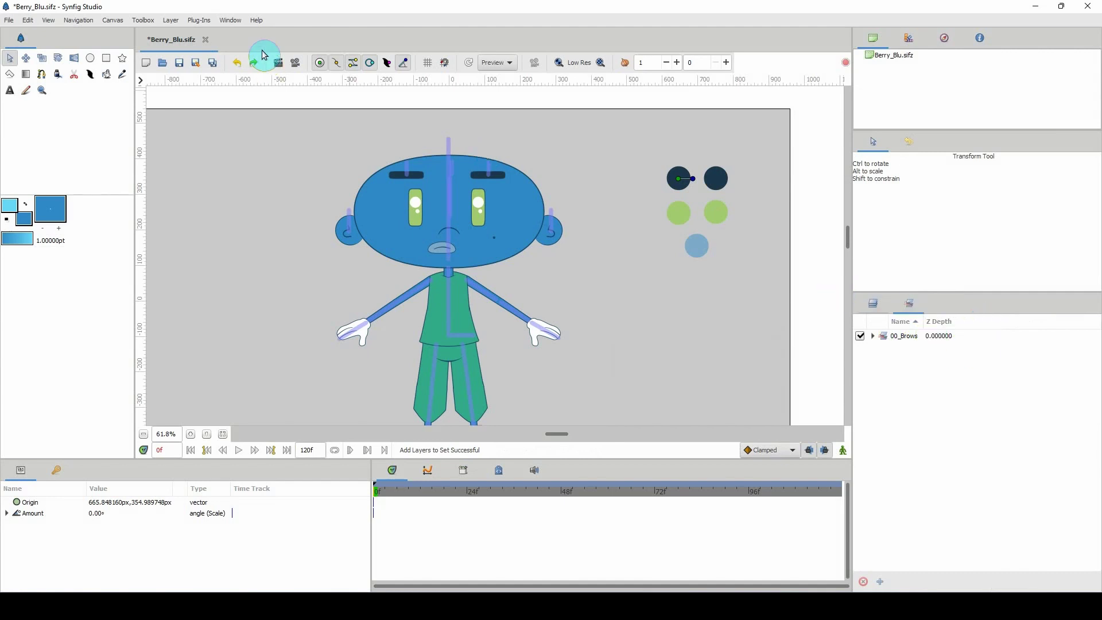
{"action": "left_click", "coordinate": [230, 20]}
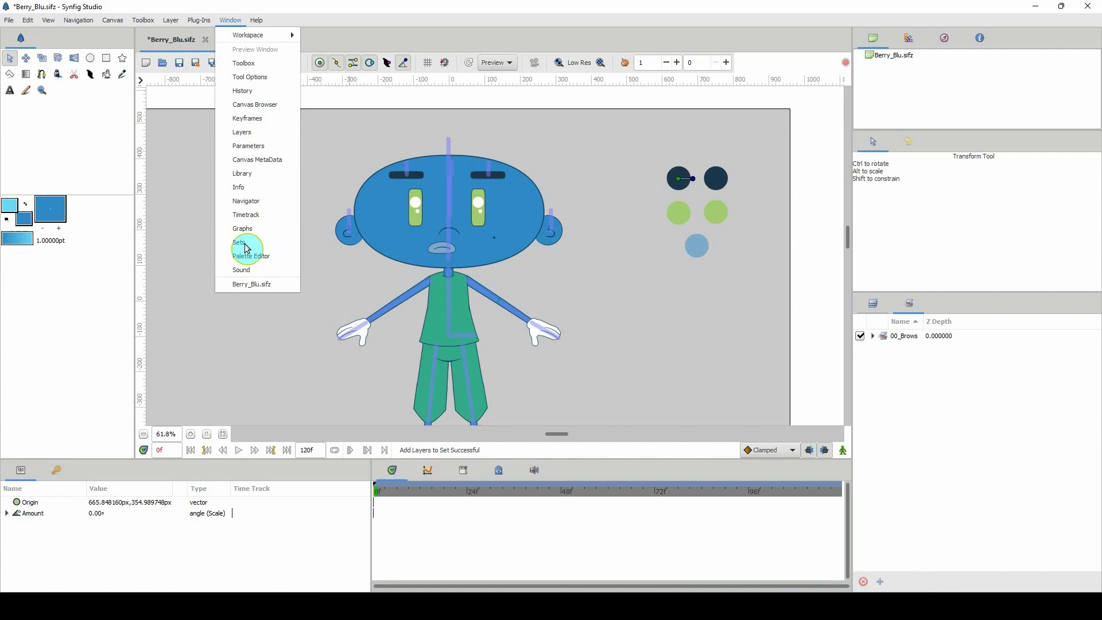
{"action": "left_click", "coordinate": [867, 317]}
{"action": "left_click", "coordinate": [910, 339]}
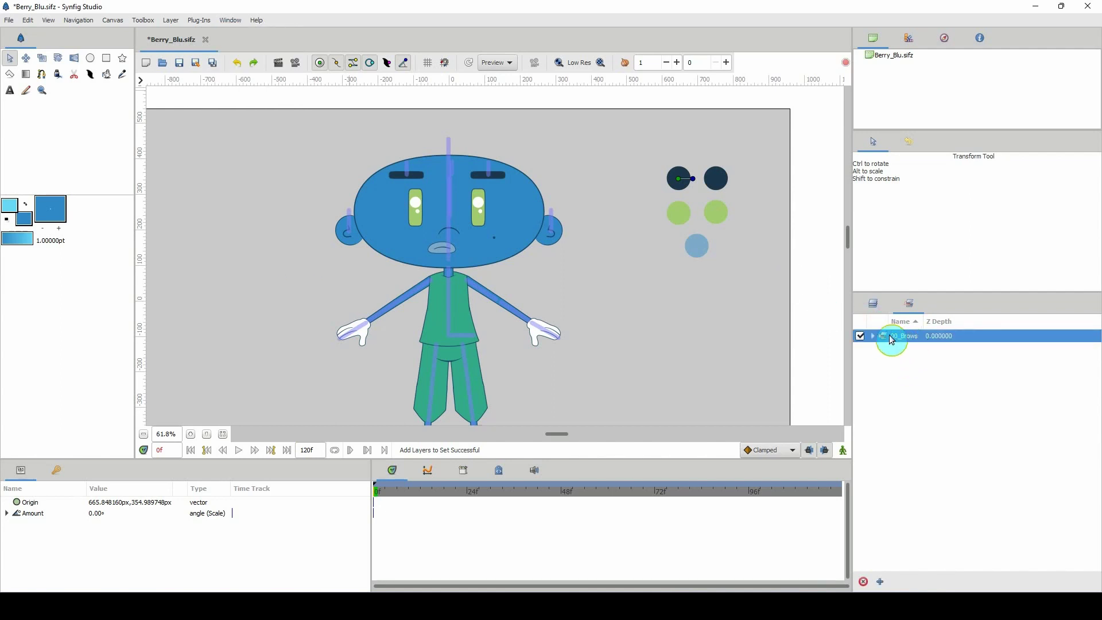
{"action": "left_click", "coordinate": [874, 337]}
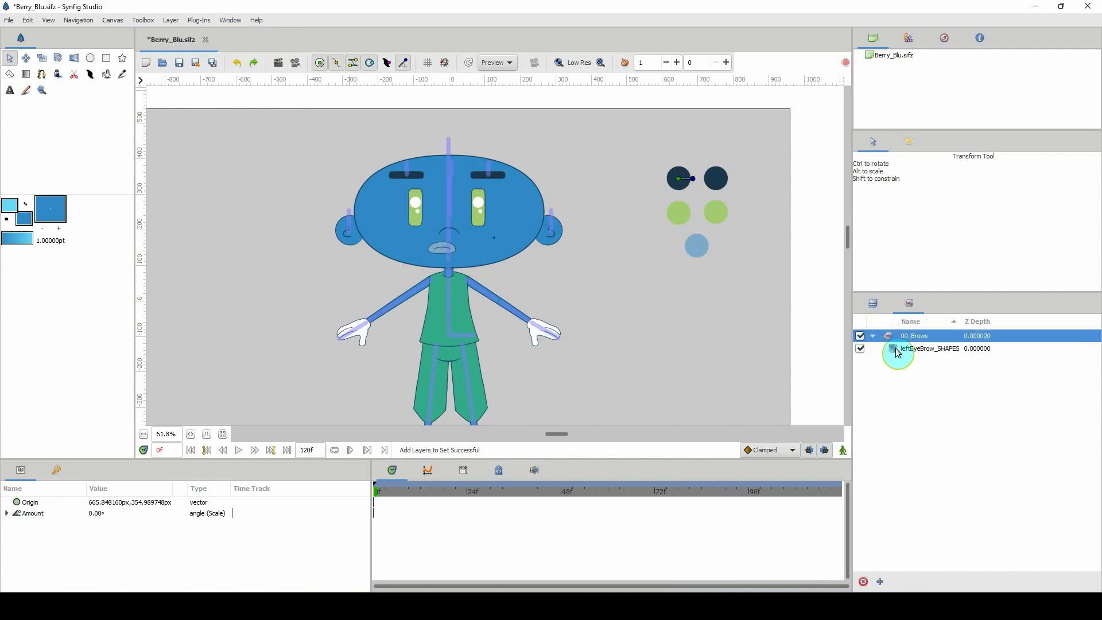
{"action": "left_click", "coordinate": [765, 284]}
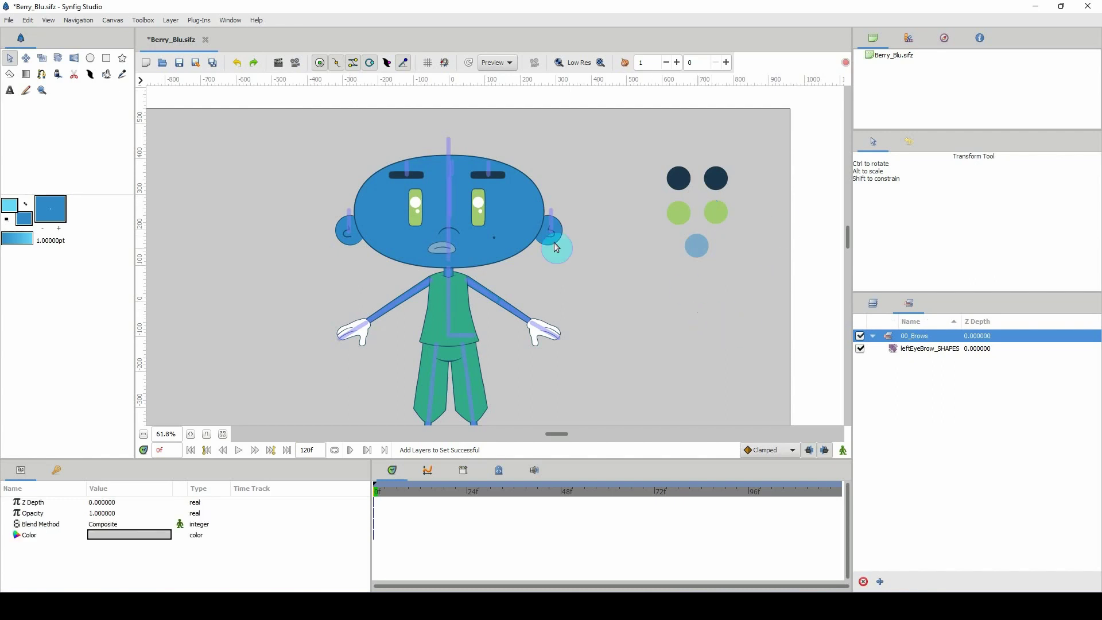
{"action": "left_click", "coordinate": [881, 338]}
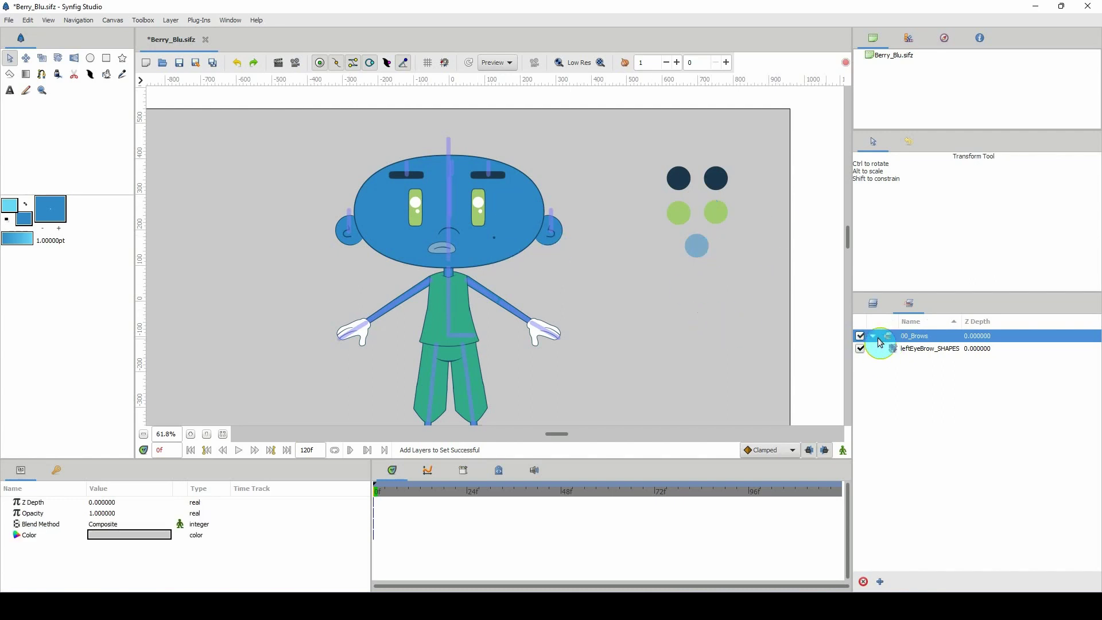
{"action": "left_click", "coordinate": [884, 338]}
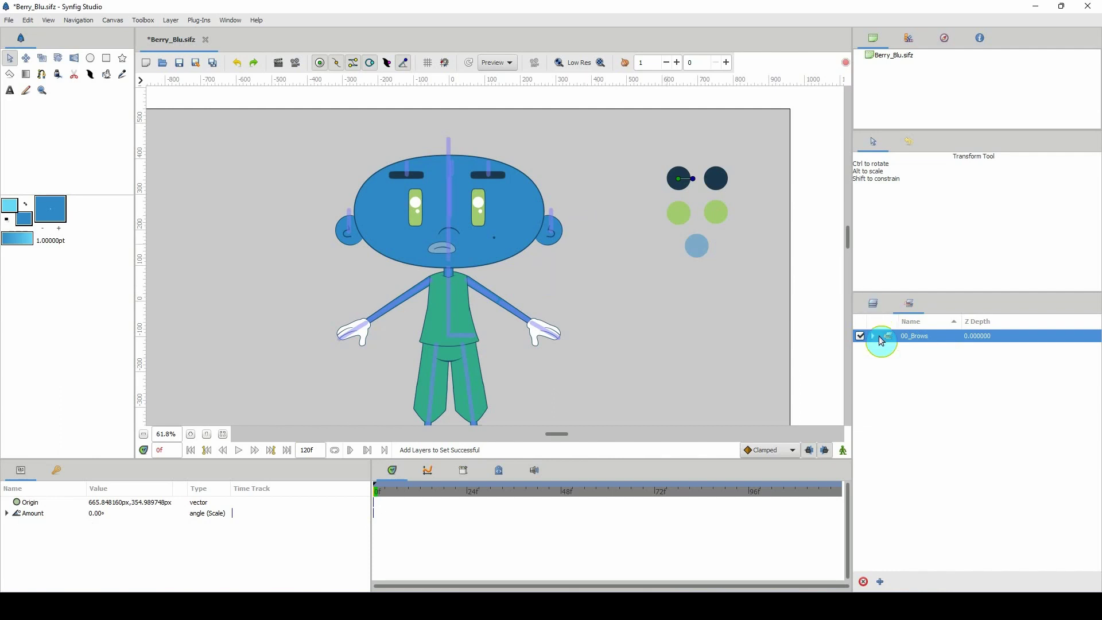
{"action": "left_click", "coordinate": [870, 304]}
{"action": "scroll", "coordinate": [942, 353], "scroll_direction": "up", "scroll_amount": 1}
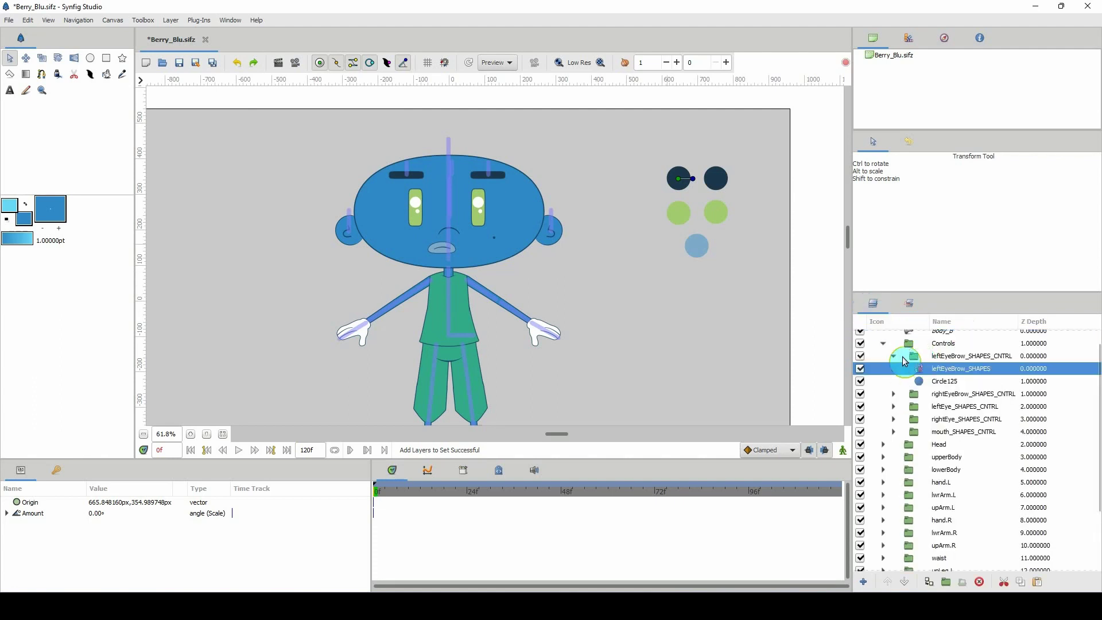
Save the file and select rightEyeBrow_SHAPES inside its expanded control group
{"action": "left_click", "coordinate": [894, 352]}
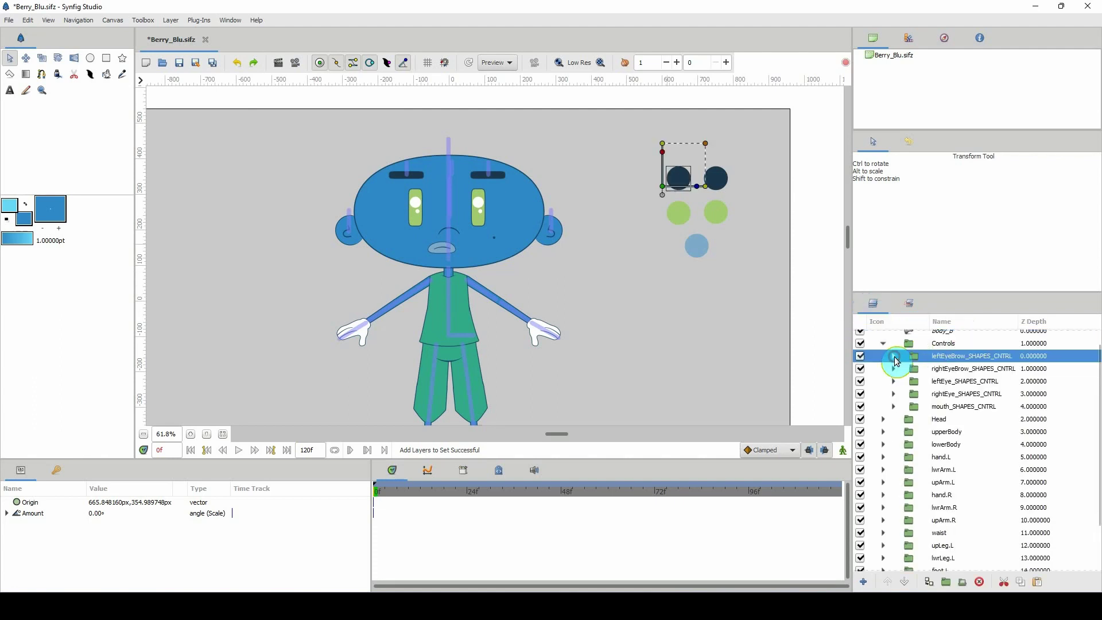
{"action": "left_click", "coordinate": [180, 69]}
{"action": "left_click", "coordinate": [899, 372]}
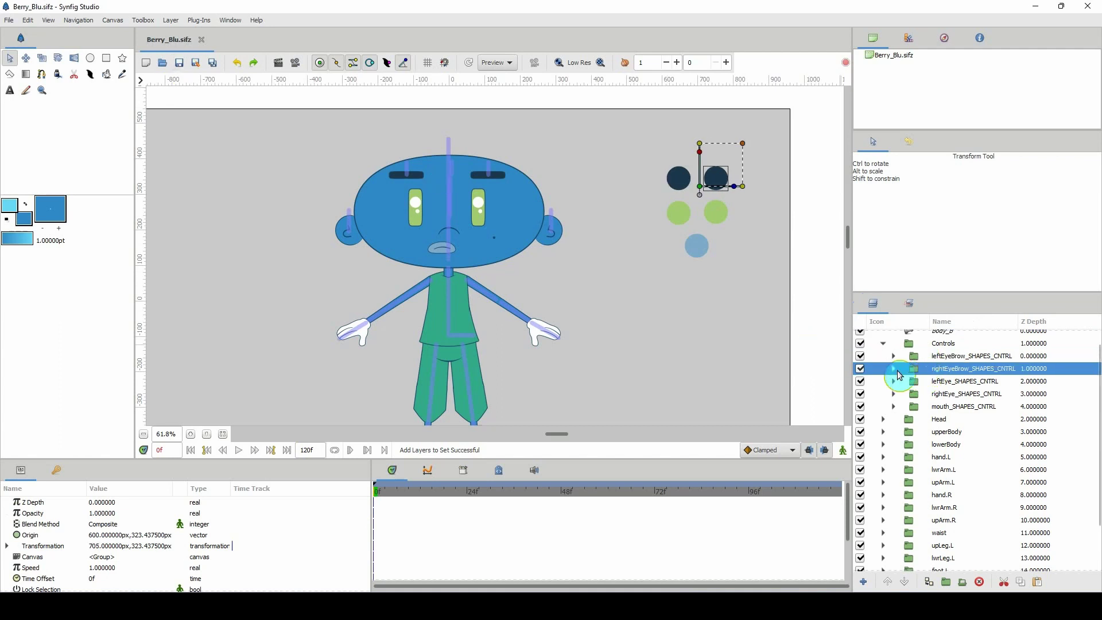
{"action": "left_click", "coordinate": [894, 369]}
{"action": "left_click", "coordinate": [908, 383]}
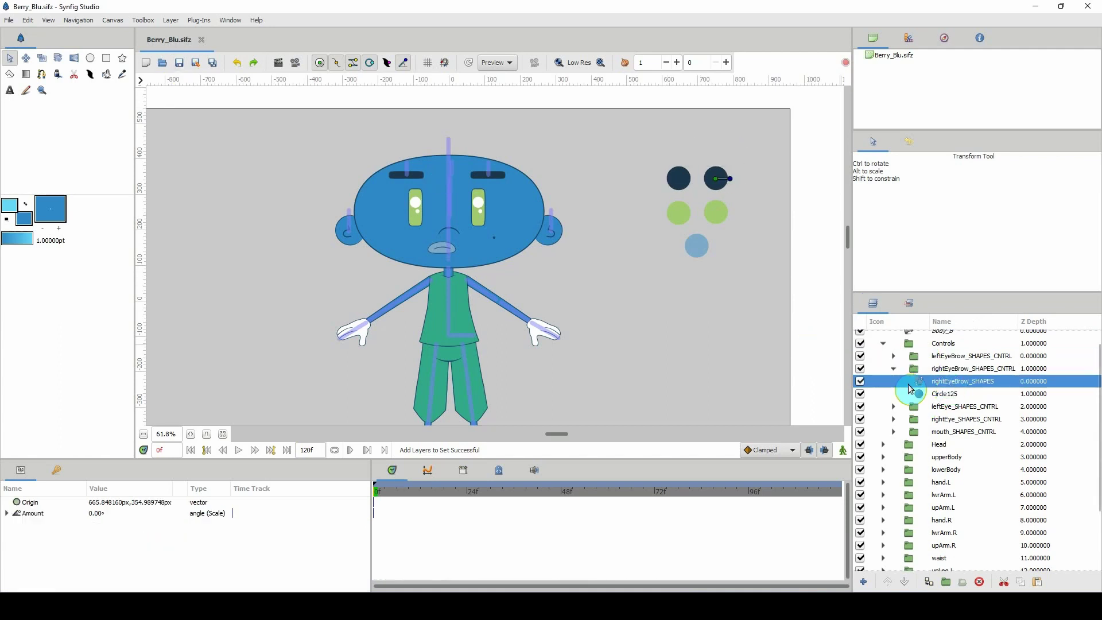
Copy the 00_Brows set name from the Sets panel for reuse
{"action": "left_click", "coordinate": [912, 305]}
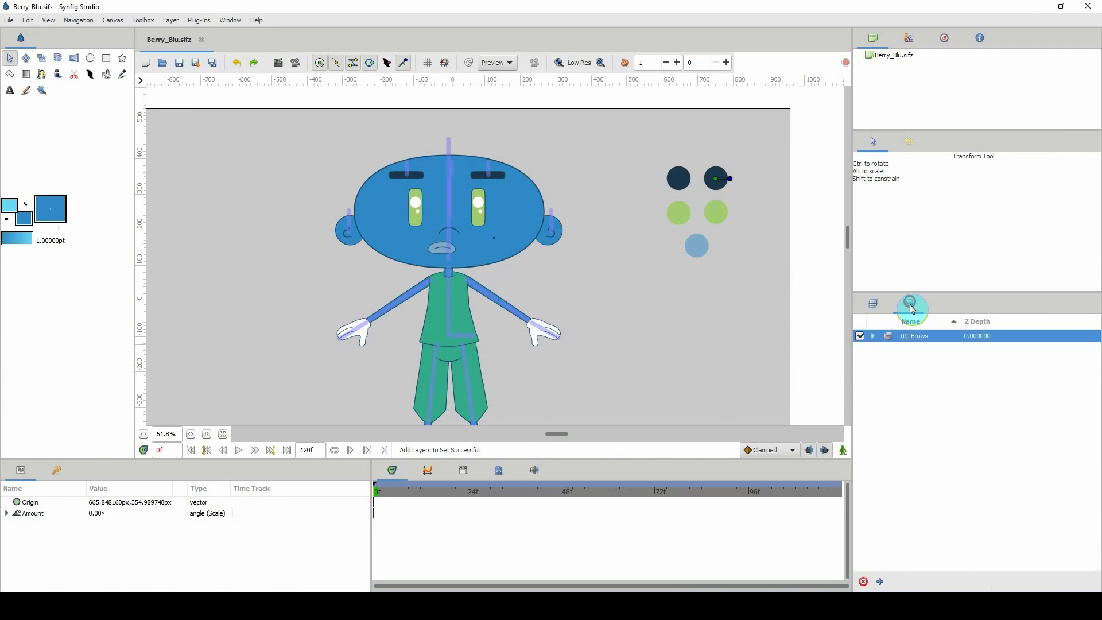
{"action": "double_click", "coordinate": [913, 337]}
{"action": "key", "text": "ctrl+c"}
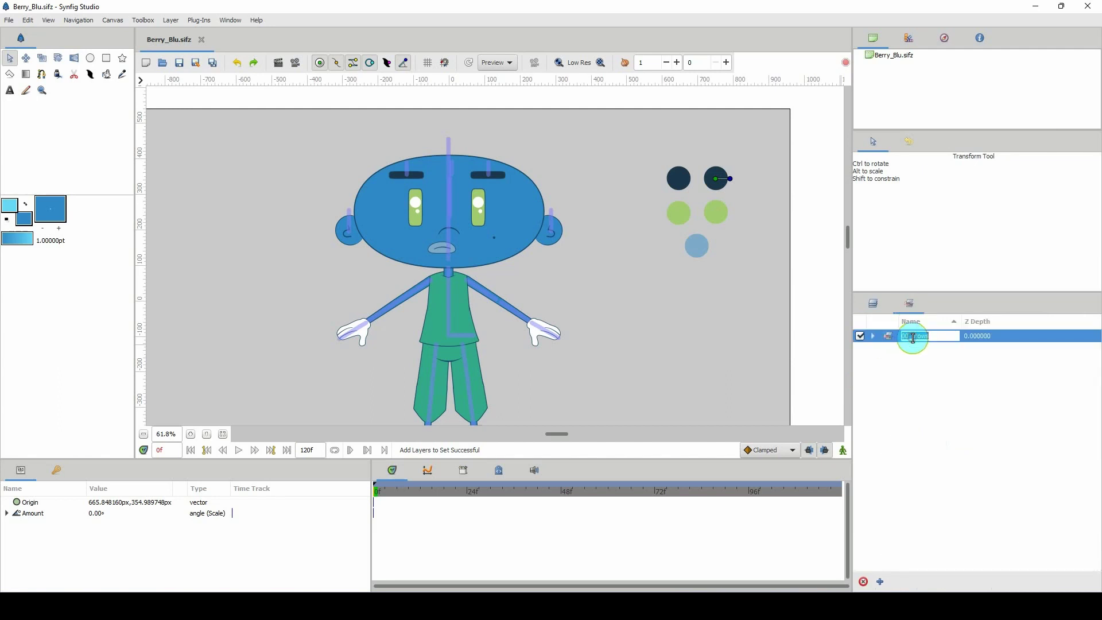
{"action": "right_click", "coordinate": [913, 337]}
{"action": "left_click", "coordinate": [952, 365]}
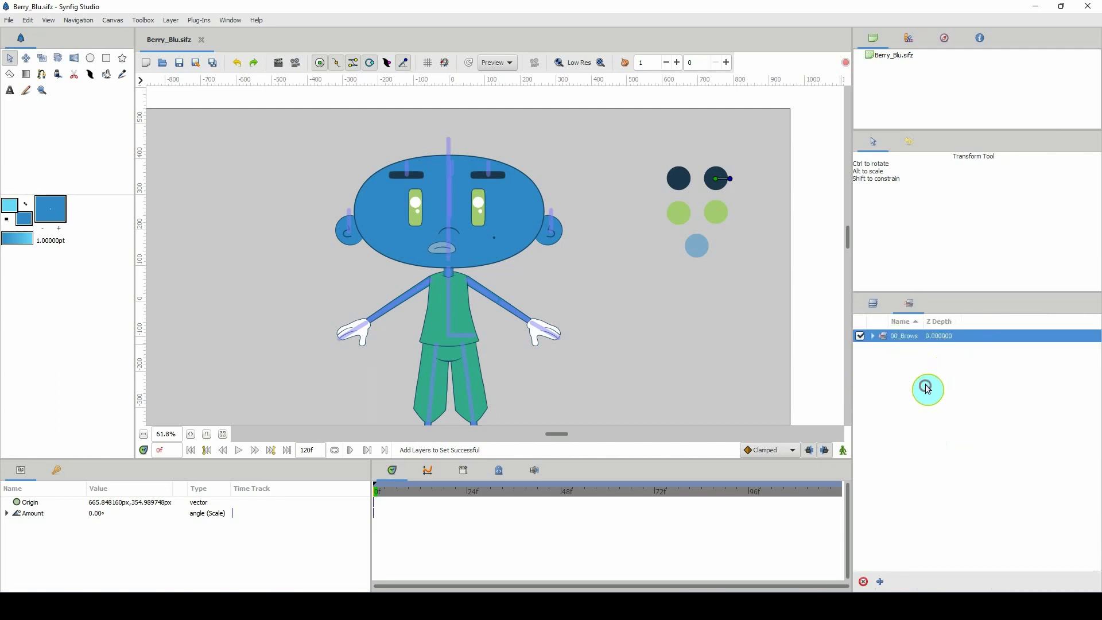
{"action": "left_click", "coordinate": [872, 313]}
{"action": "right_click", "coordinate": [940, 381]}
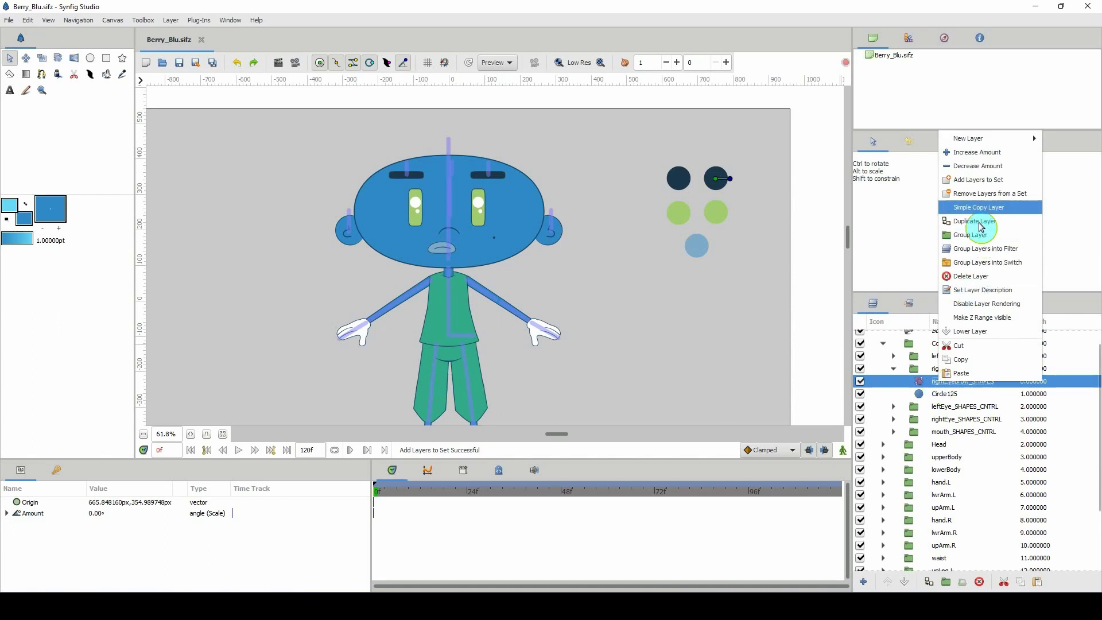
Add rightEyeBrow_SHAPES to 00_Brows by pasting the name, then check both brows are listed
{"action": "left_click", "coordinate": [976, 180]}
{"action": "right_click", "coordinate": [565, 320]}
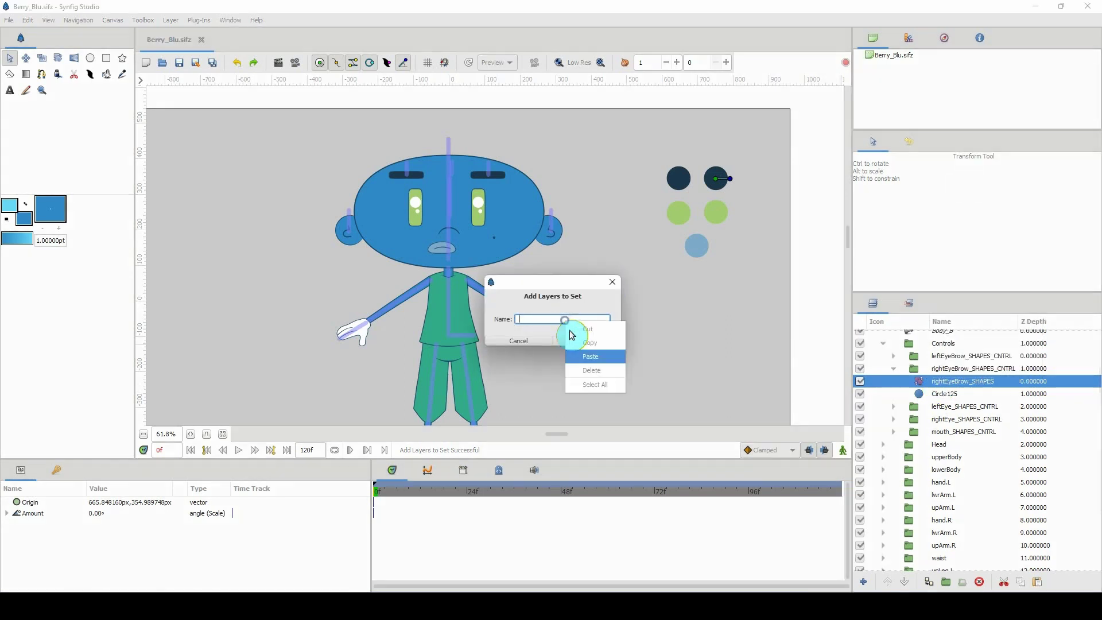
{"action": "left_click", "coordinate": [590, 357]}
{"action": "left_click", "coordinate": [587, 341]}
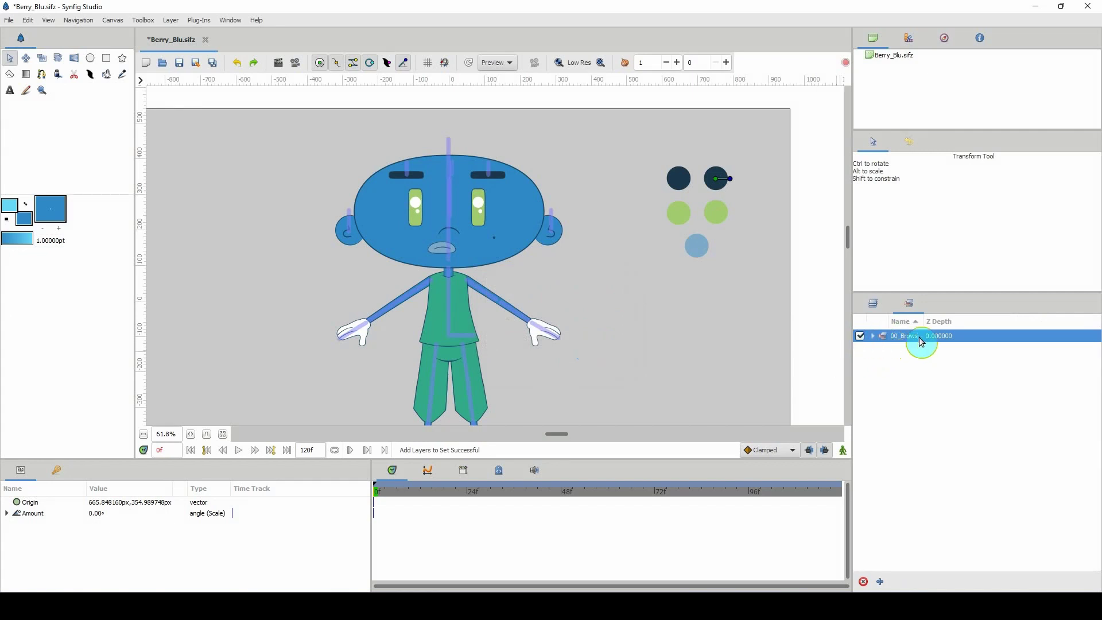
{"action": "left_click", "coordinate": [874, 337]}
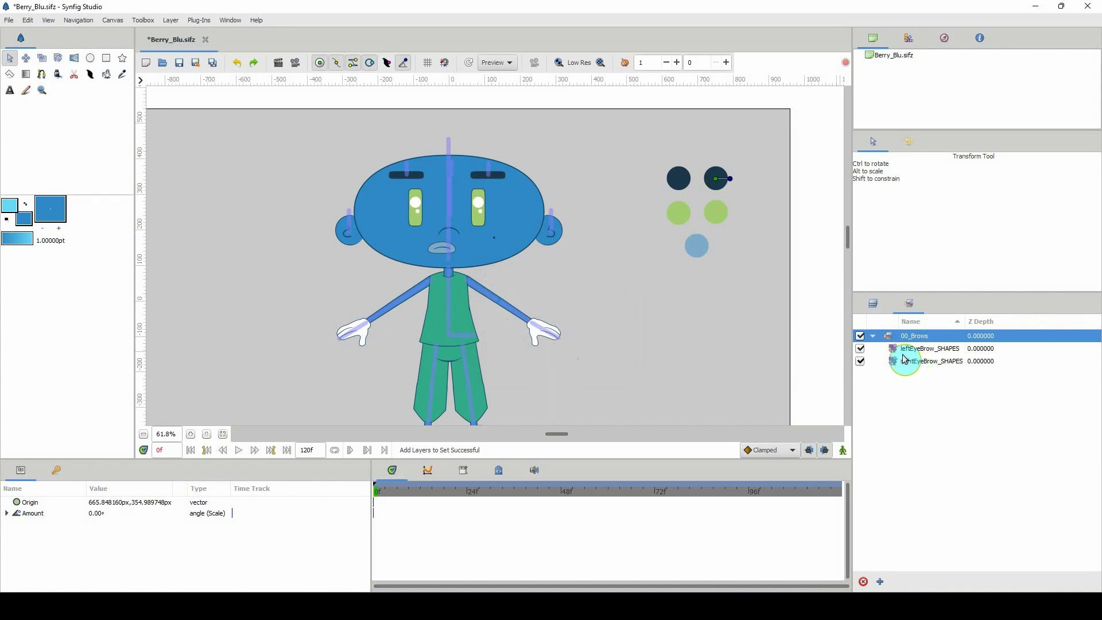
{"action": "left_click", "coordinate": [873, 337]}
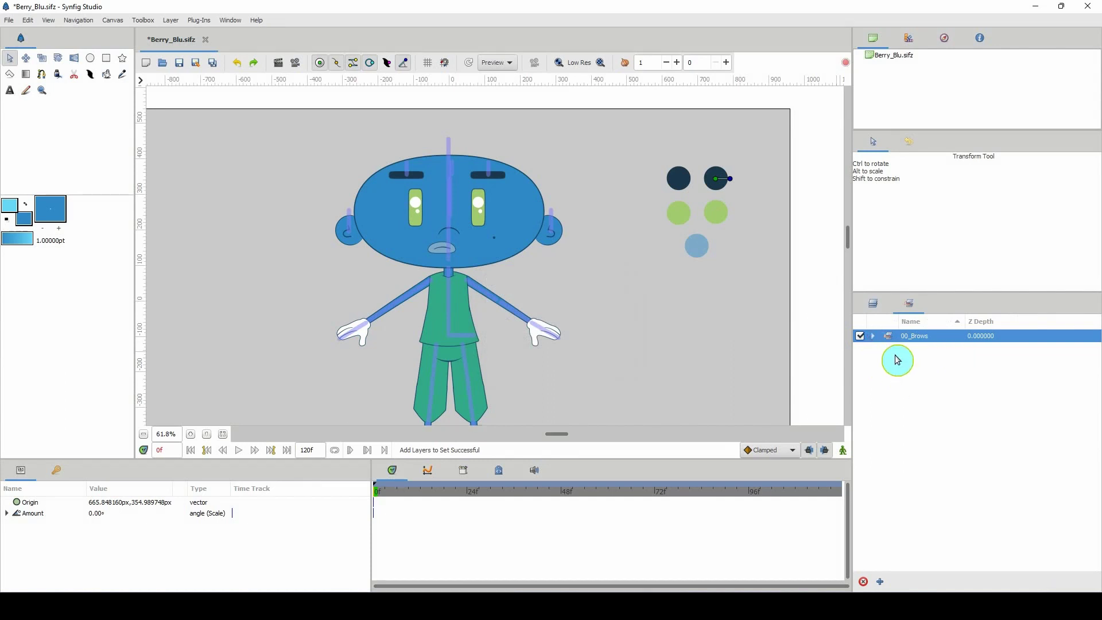
{"action": "left_click", "coordinate": [763, 220]}
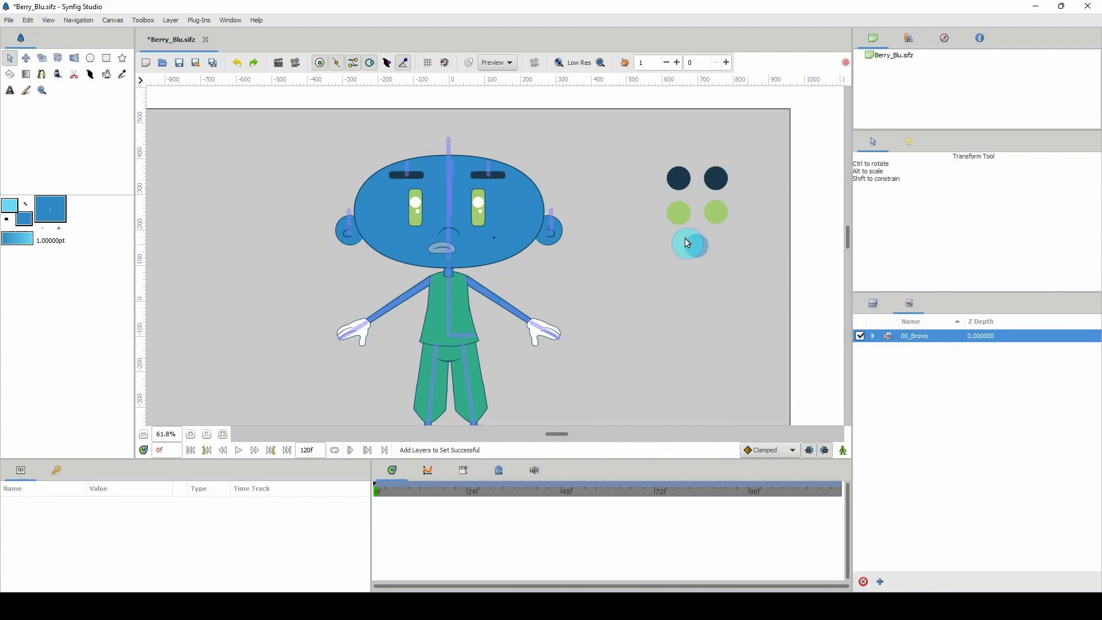
Test-tilt both brows through the 00_Brows set, then undo back to 0°
{"action": "left_click", "coordinate": [892, 341]}
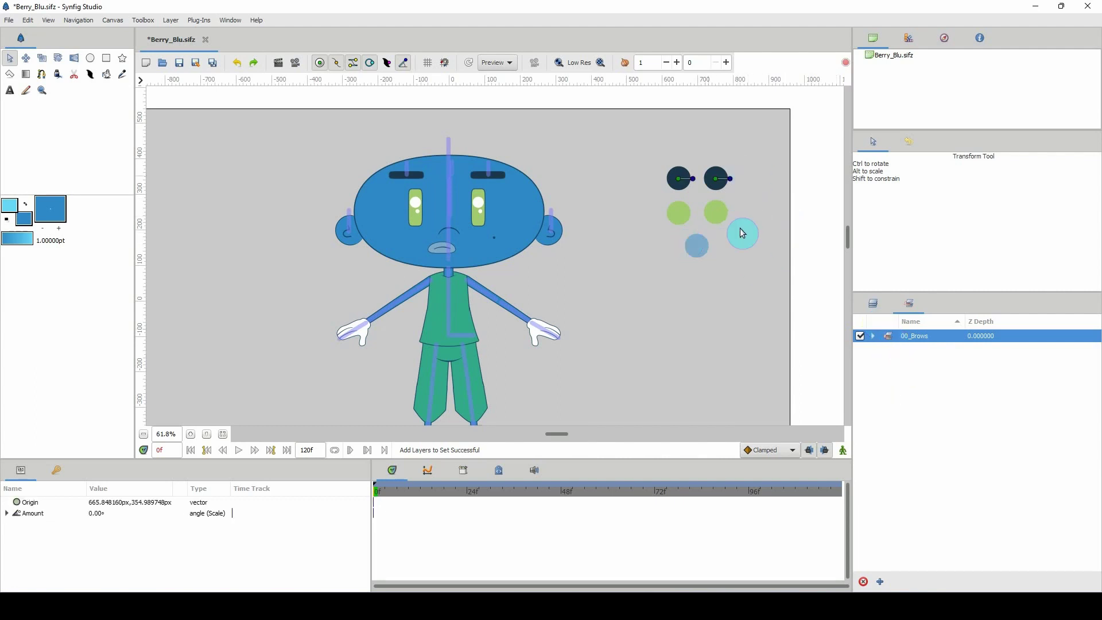
{"action": "left_click_drag", "start_coordinate": [692, 167], "coordinate": [733, 171]}
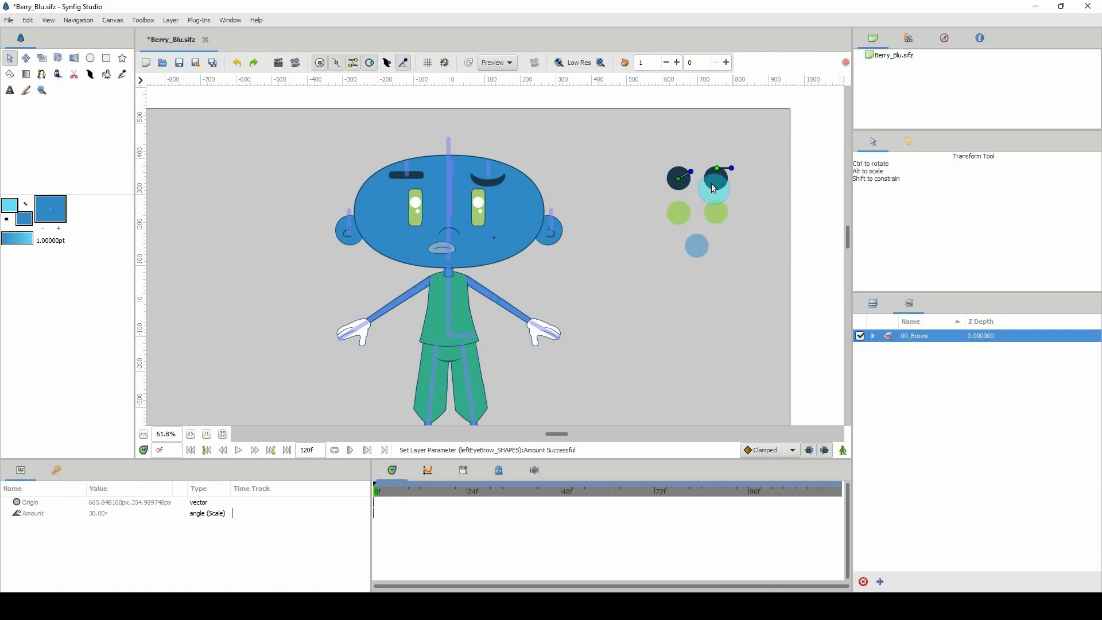
{"action": "scroll", "coordinate": [714, 166], "scroll_direction": "up", "scroll_amount": 2}
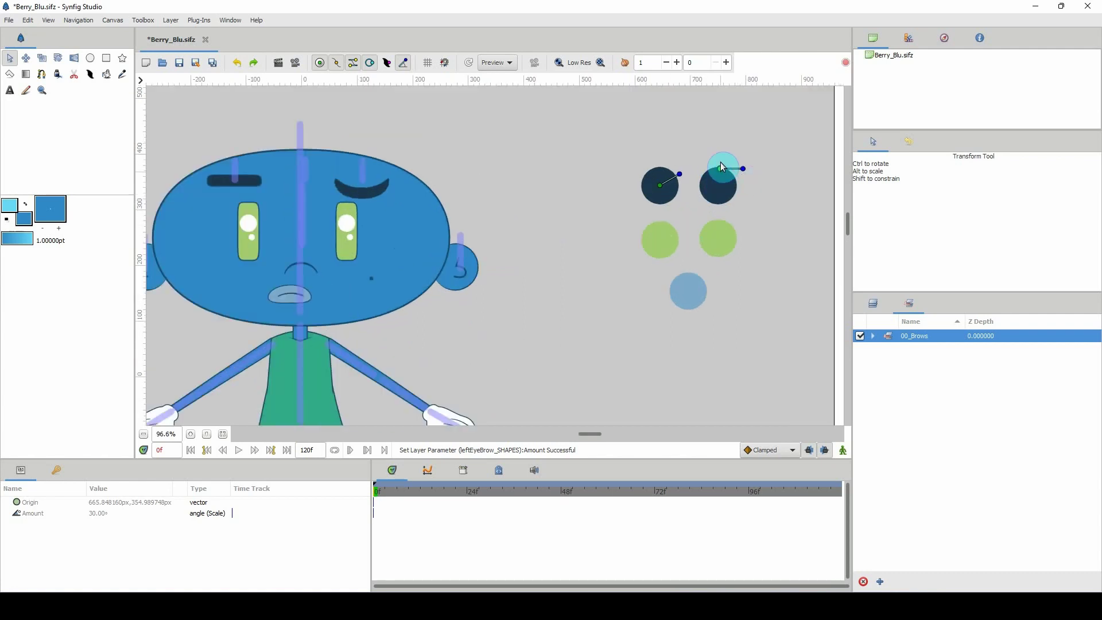
{"action": "key", "text": "ctrl+z"}
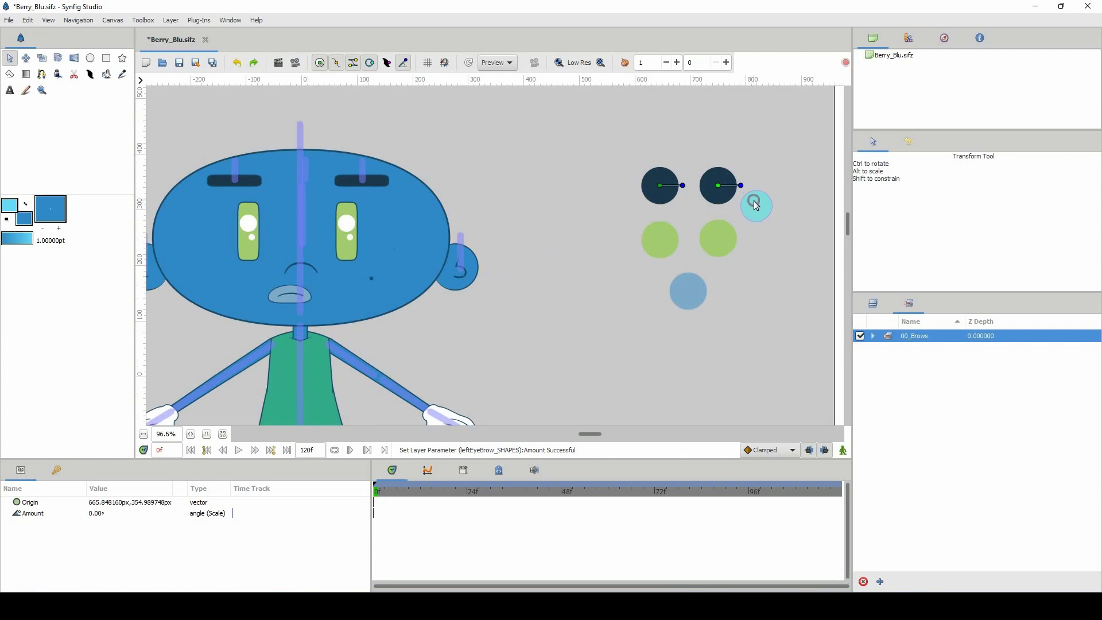
{"action": "left_click", "coordinate": [753, 201]}
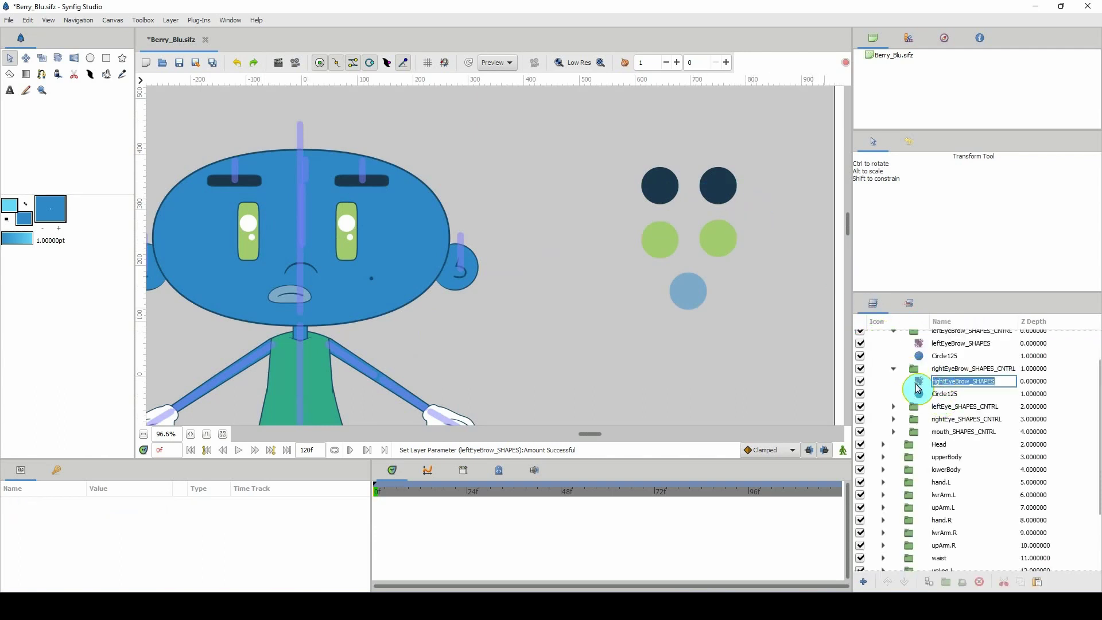
Convert the rightEyeBrow_SHAPES and leftEyeBrow_SHAPES origins to Greyed
{"action": "left_click", "coordinate": [919, 383]}
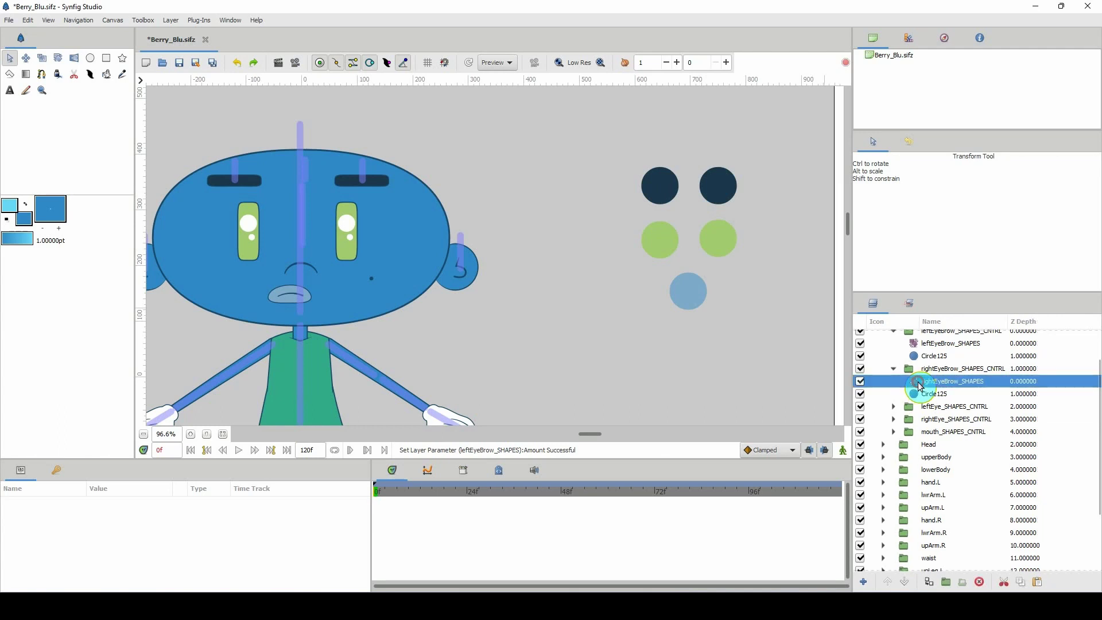
{"action": "right_click", "coordinate": [719, 186]}
{"action": "mouse_move", "coordinate": [747, 193]}
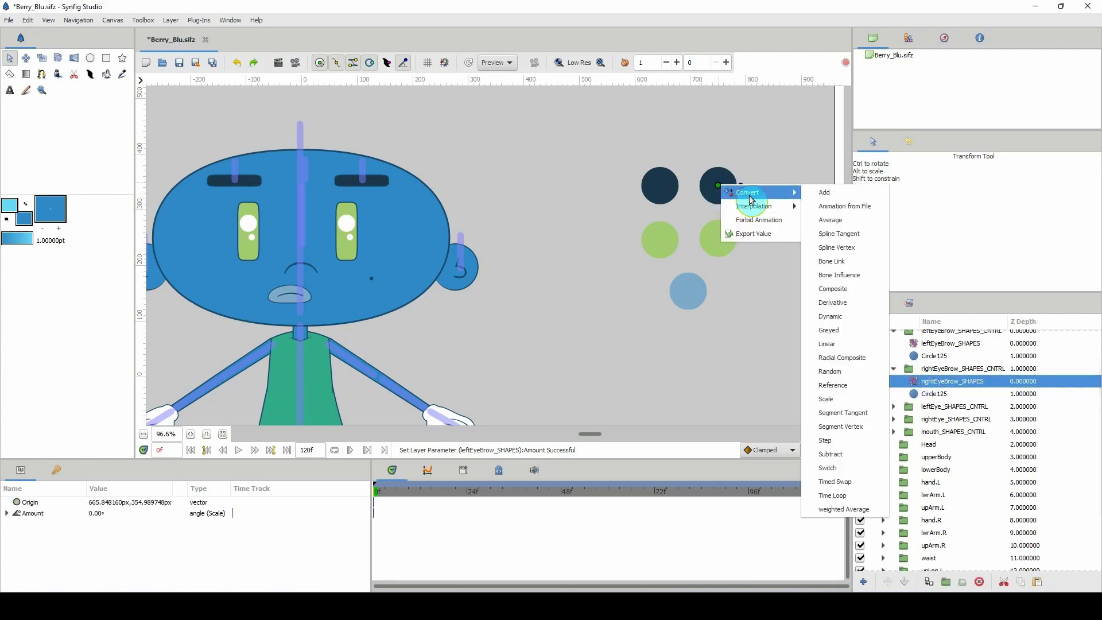
{"action": "left_click", "coordinate": [816, 332]}
{"action": "left_click", "coordinate": [918, 344]}
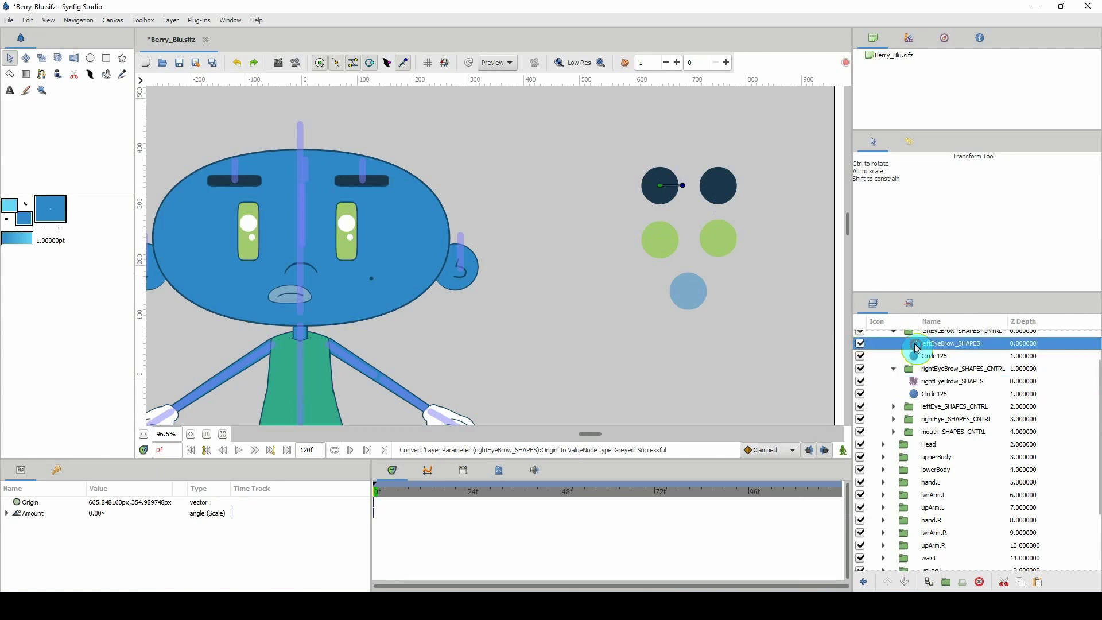
{"action": "right_click", "coordinate": [658, 182]}
{"action": "mouse_move", "coordinate": [689, 194]}
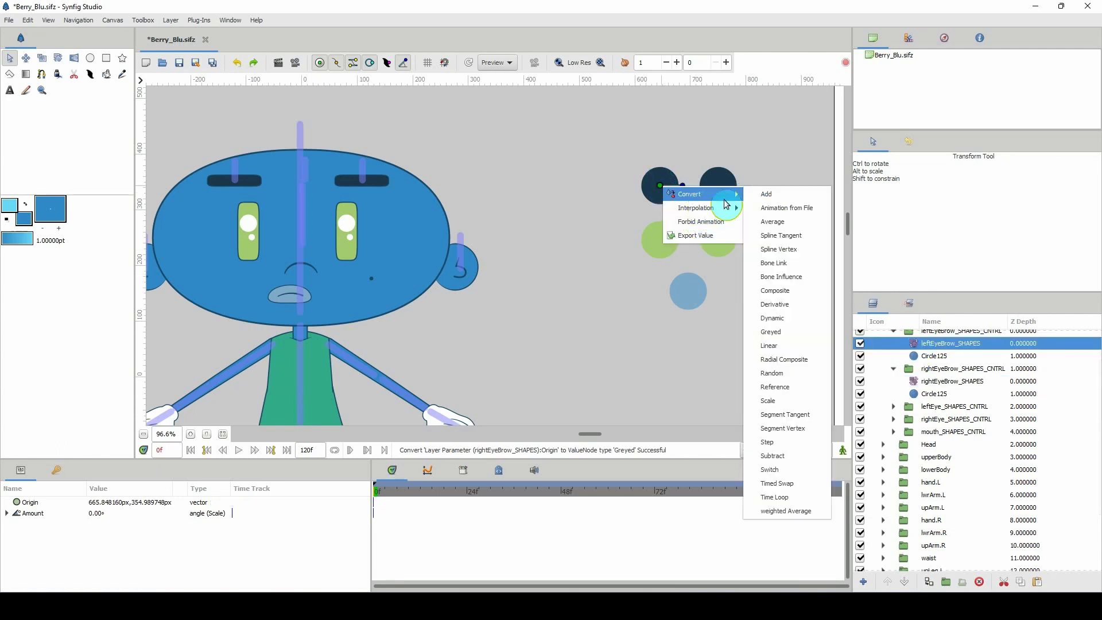
{"action": "left_click", "coordinate": [781, 328]}
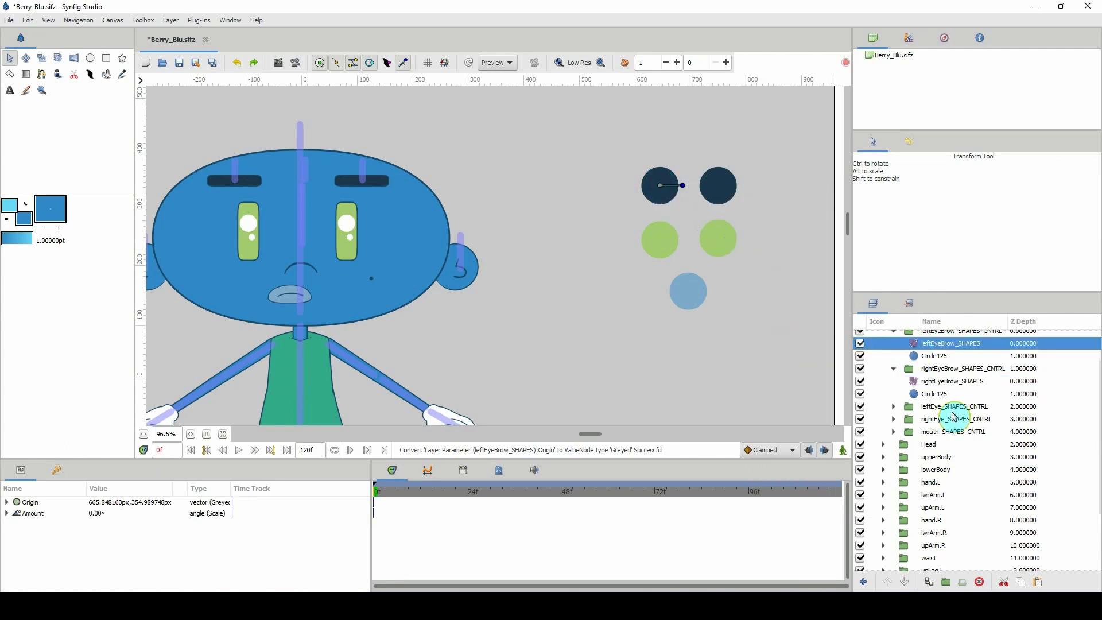
Convert the leftEye_SHAPES and rightEye_SHAPES origins to Greyed
{"action": "scroll", "coordinate": [942, 413], "scroll_direction": "up", "scroll_amount": 1}
{"action": "left_click", "coordinate": [893, 364]}
{"action": "left_click", "coordinate": [893, 377]}
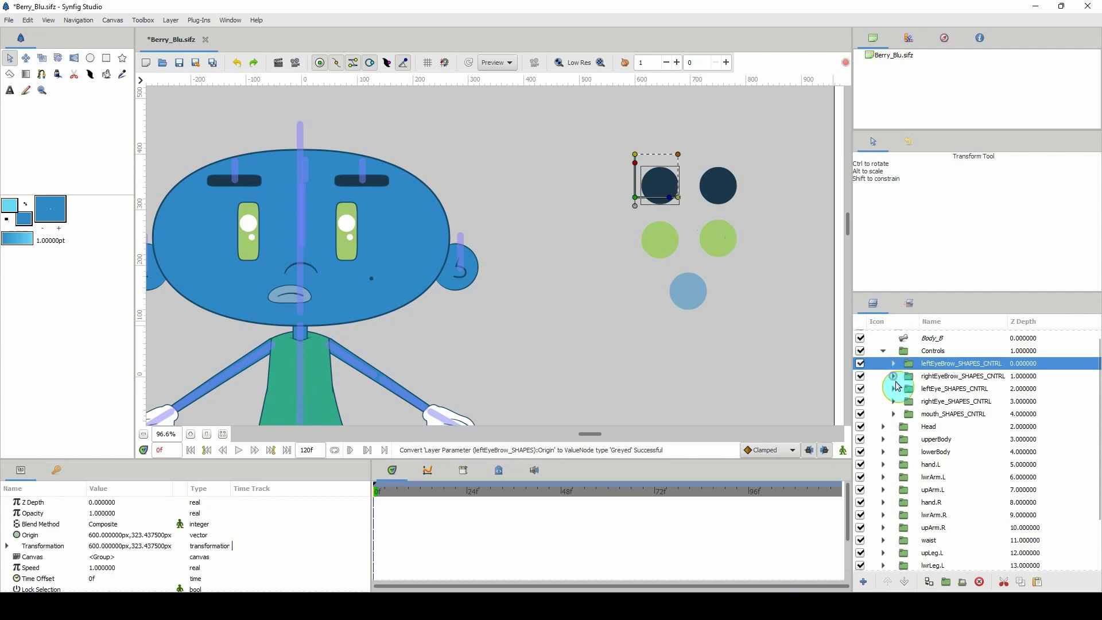
{"action": "left_click", "coordinate": [894, 389]}
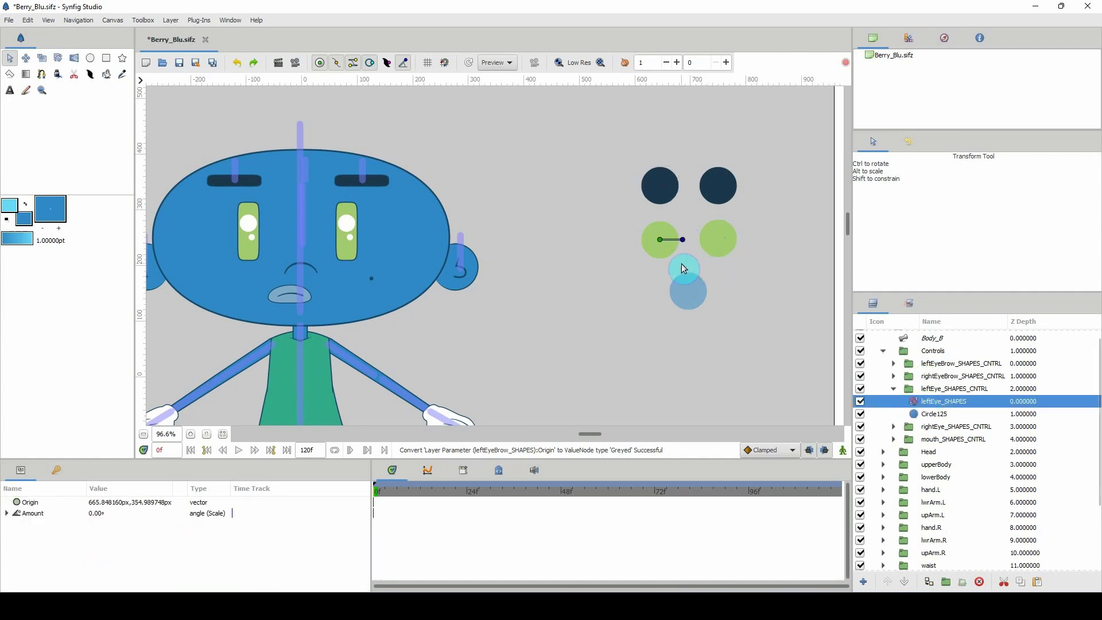
{"action": "right_click", "coordinate": [660, 240]}
{"action": "mouse_move", "coordinate": [689, 249]}
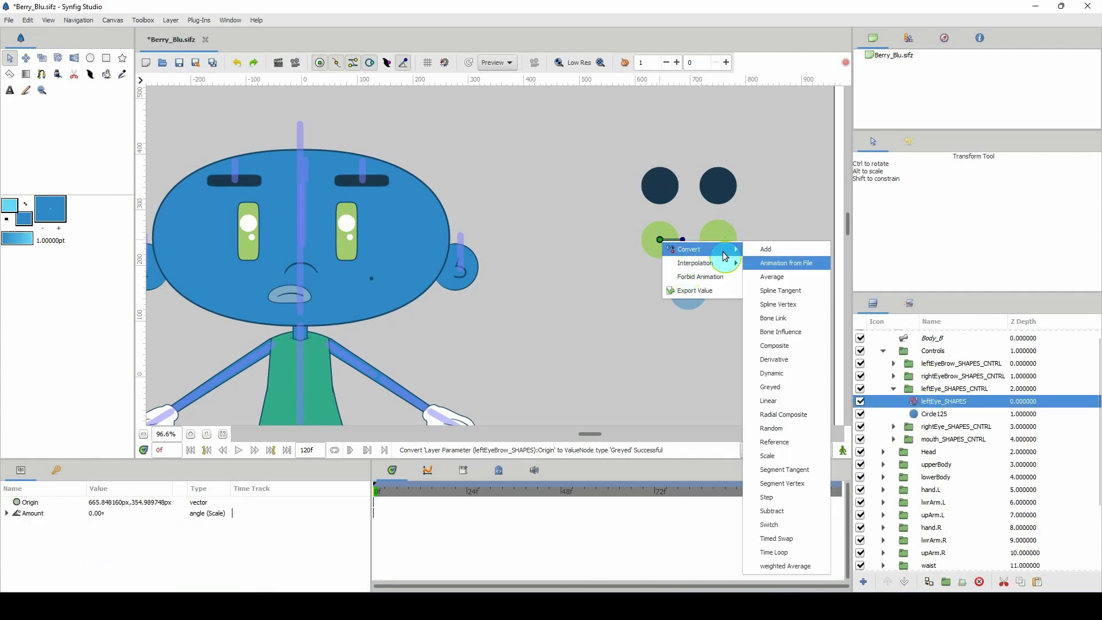
{"action": "left_click", "coordinate": [769, 384]}
{"action": "left_click", "coordinate": [894, 390]}
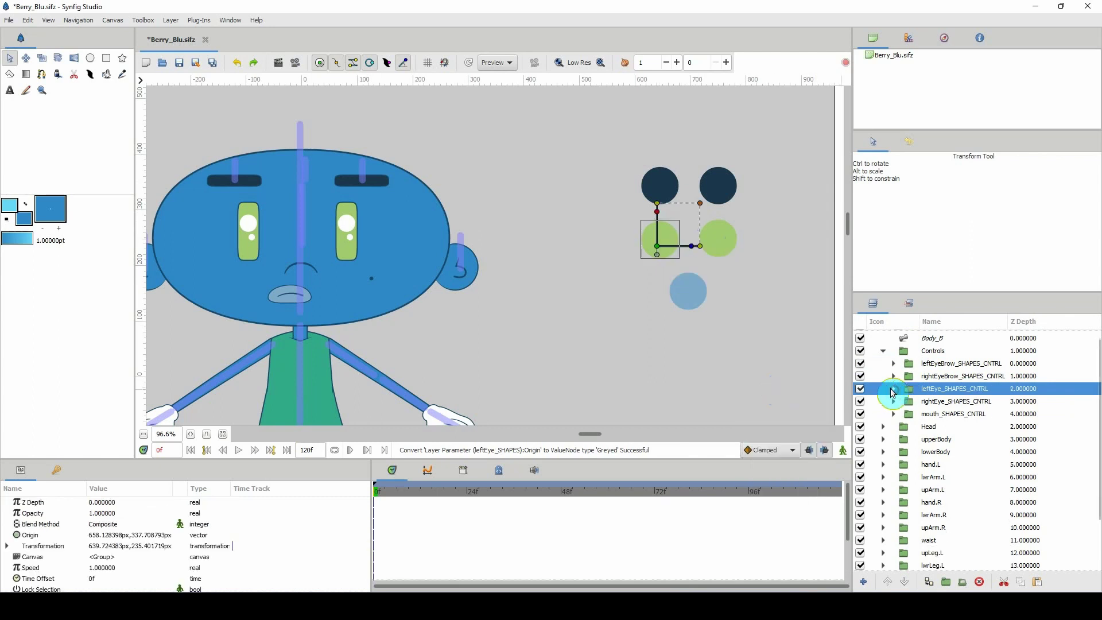
{"action": "left_click", "coordinate": [895, 402]}
{"action": "left_click", "coordinate": [918, 414]}
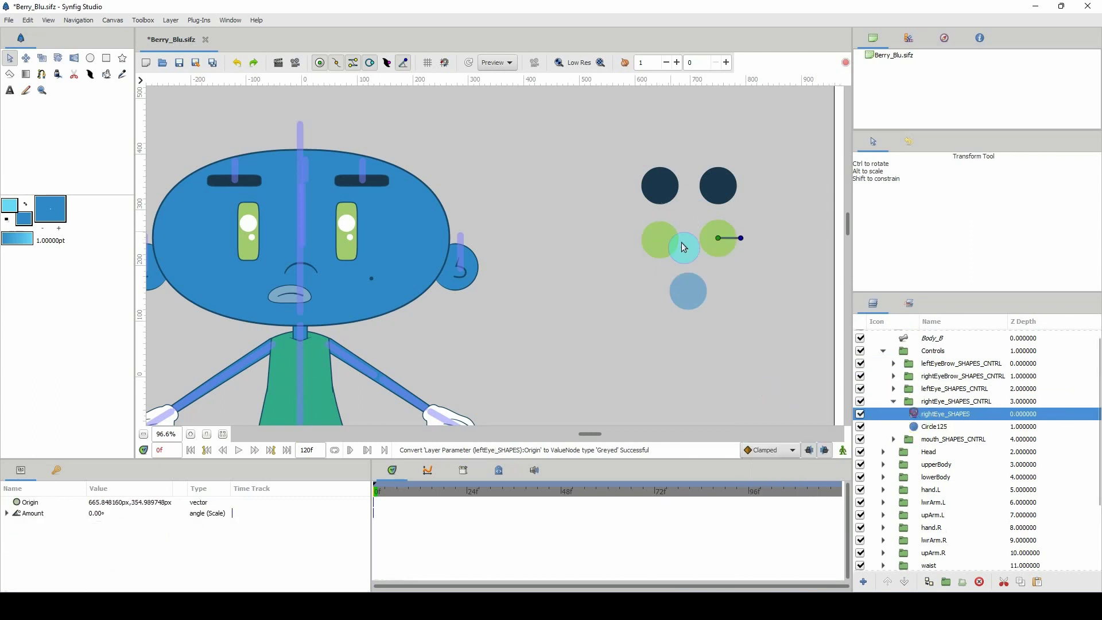
{"action": "right_click", "coordinate": [713, 240]}
{"action": "mouse_move", "coordinate": [746, 247]}
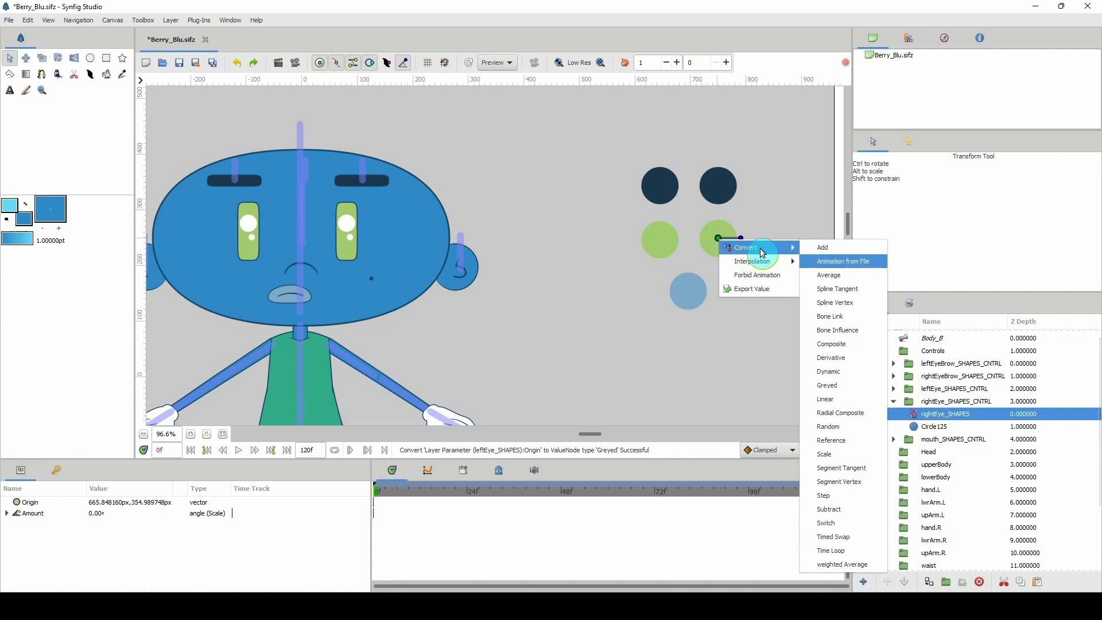
{"action": "left_click", "coordinate": [831, 386]}
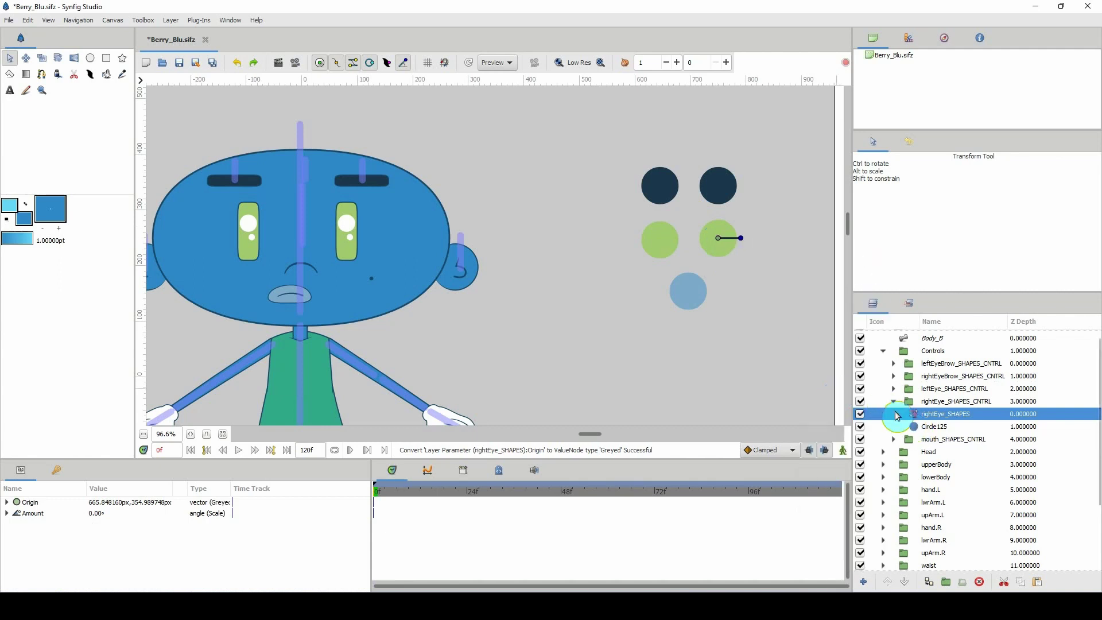
Convert the mouth_SHAPES origin to Greyed and save the file
{"action": "left_click", "coordinate": [894, 402]}
{"action": "left_click", "coordinate": [919, 414]}
{"action": "left_click", "coordinate": [893, 414]}
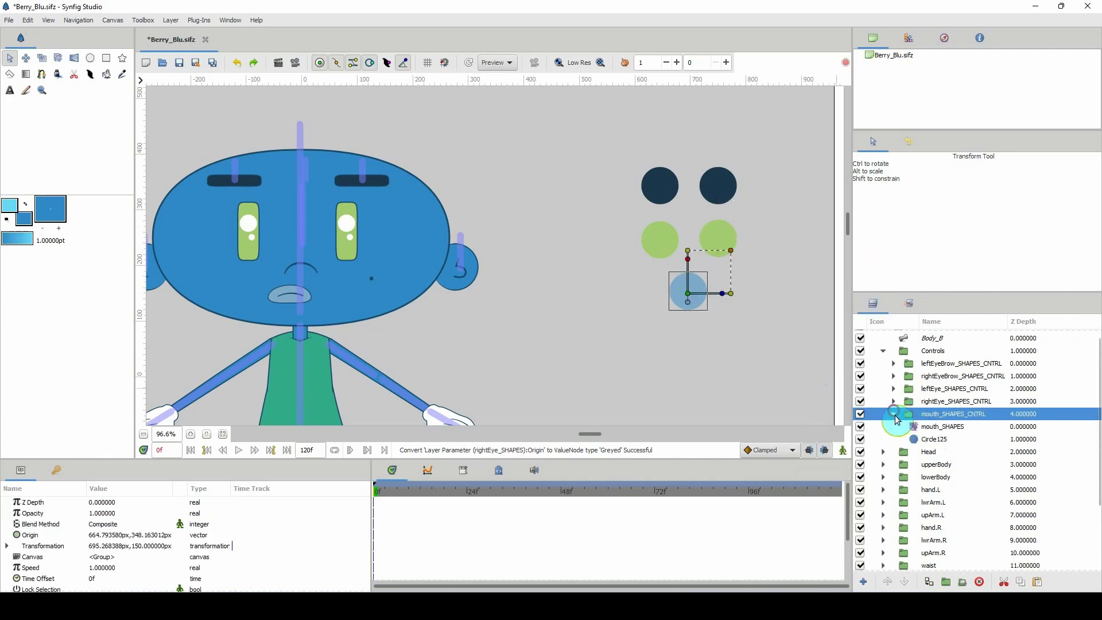
{"action": "left_click", "coordinate": [919, 426]}
{"action": "right_click", "coordinate": [688, 290]}
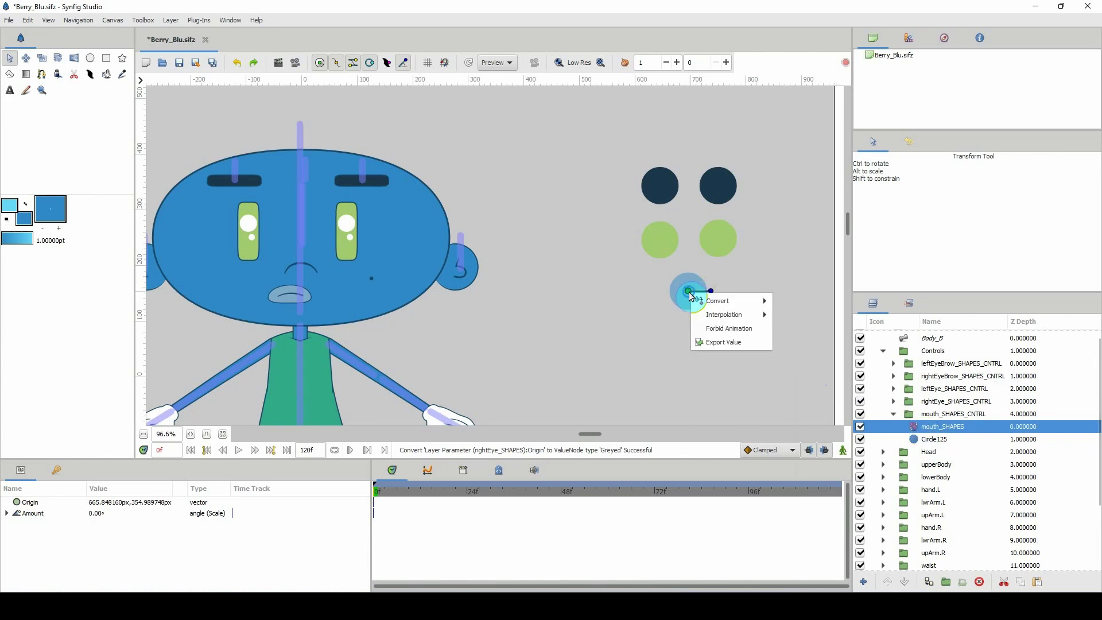
{"action": "mouse_move", "coordinate": [715, 294]}
{"action": "left_click", "coordinate": [807, 437]}
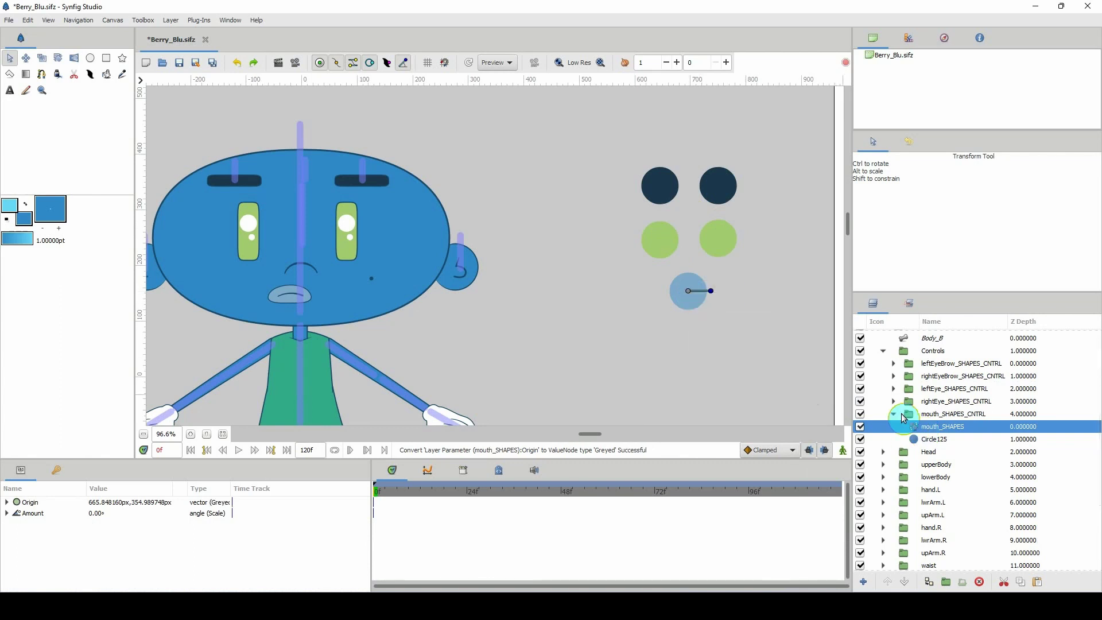
{"action": "left_click", "coordinate": [900, 416]}
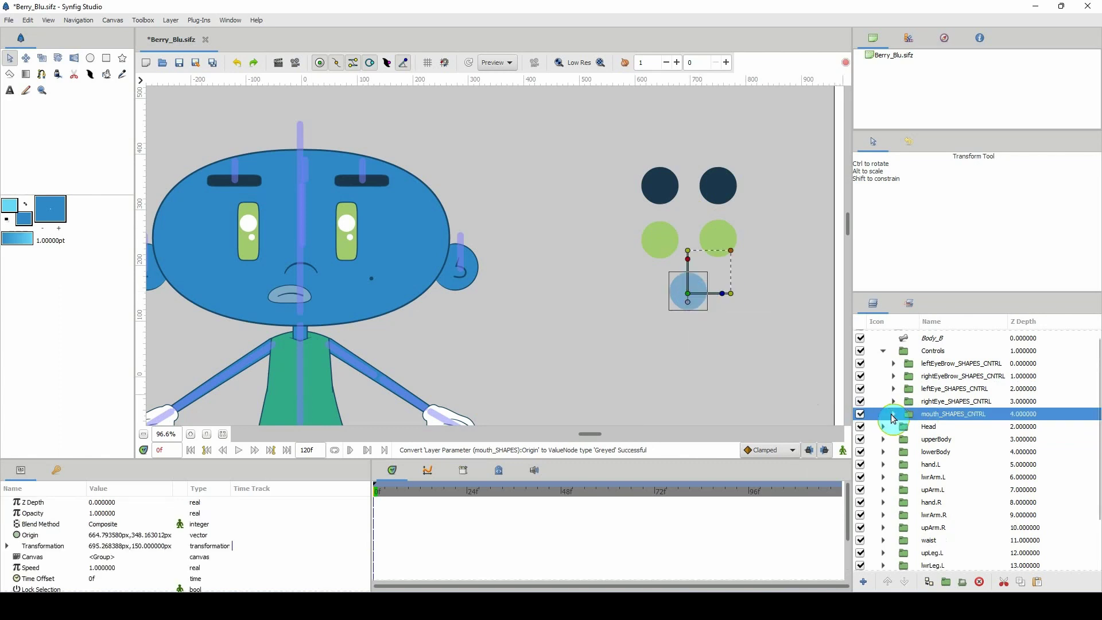
{"action": "left_click", "coordinate": [894, 414]}
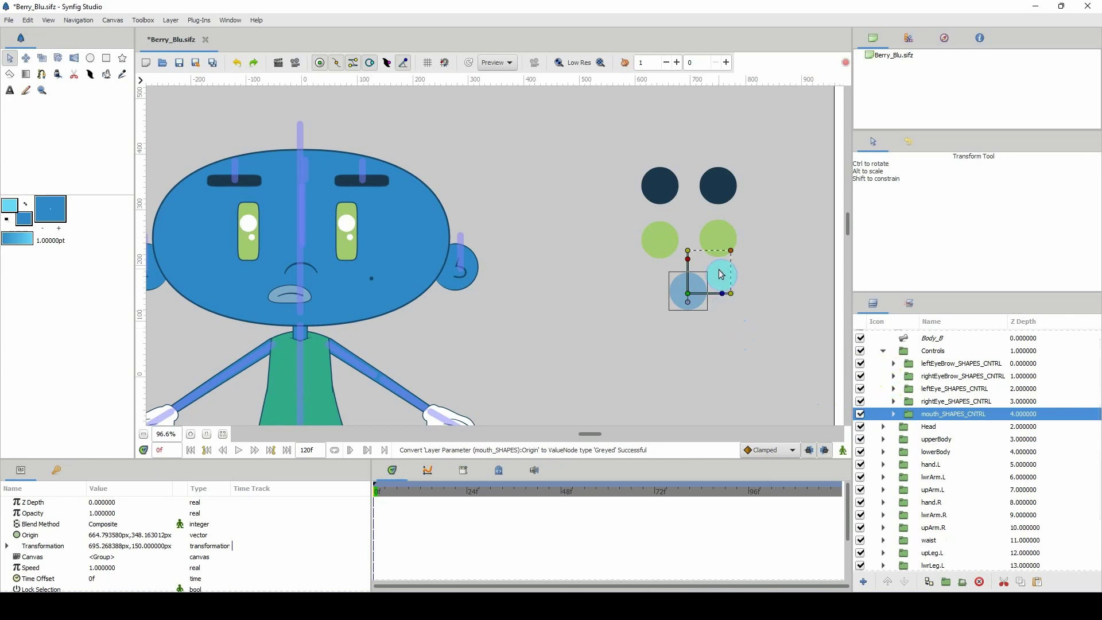
{"action": "key", "text": "ctrl+s"}
{"action": "left_click", "coordinate": [911, 304]}
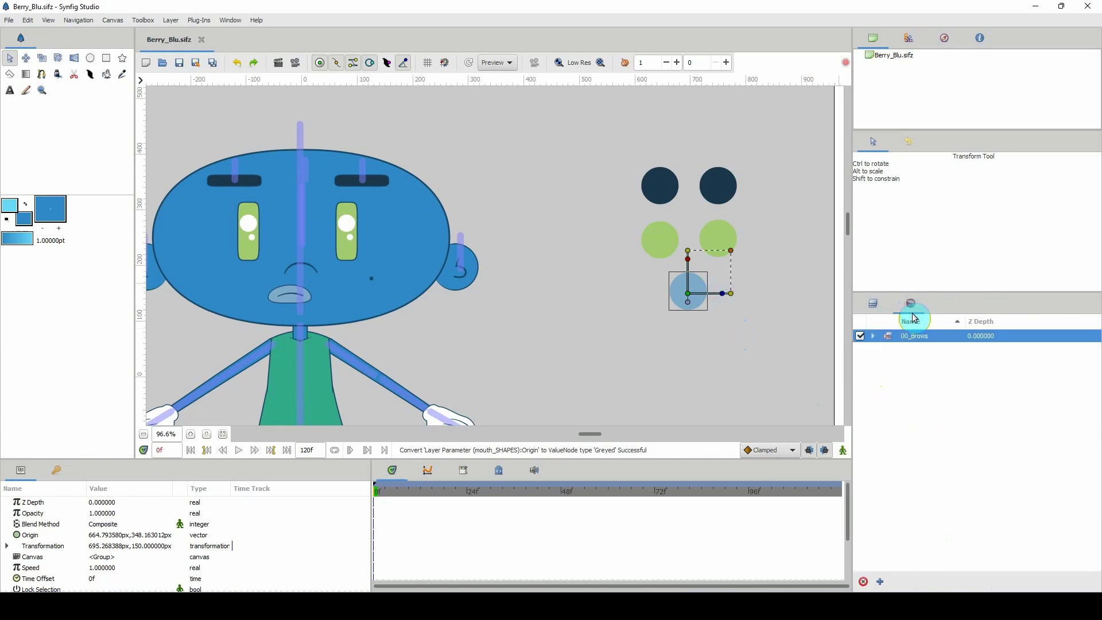
Test-tilt both brows 30° via the 00_Brows set and undo it
{"action": "left_click", "coordinate": [892, 339]}
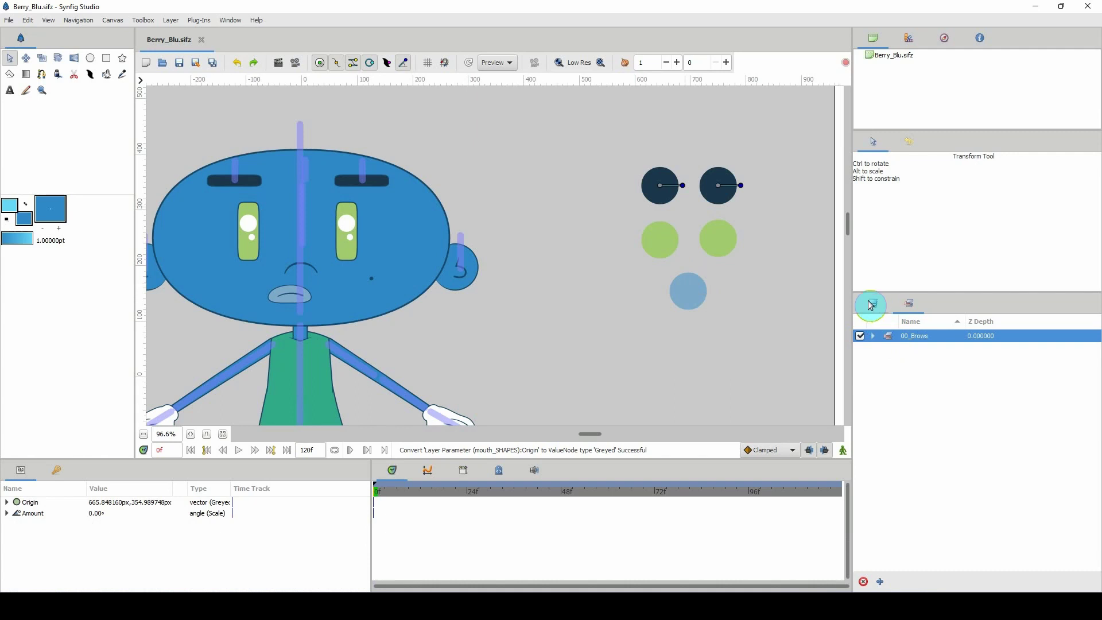
{"action": "left_click_drag", "start_coordinate": [740, 176], "coordinate": [738, 173]}
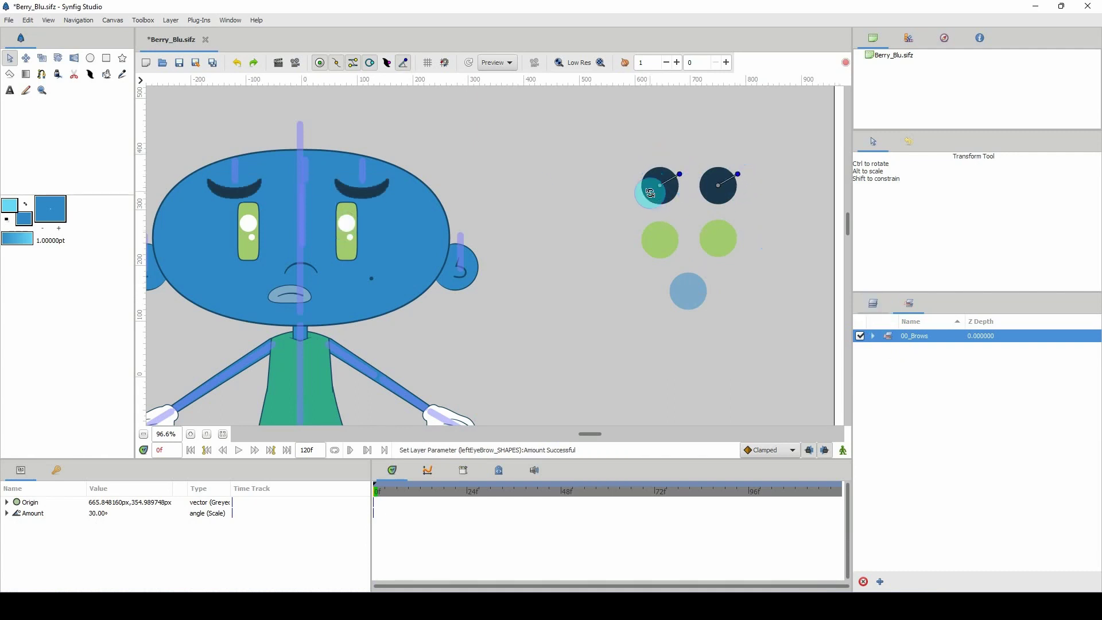
{"action": "key", "text": "ctrl+z"}
Collapse the eyebrow groups and expand leftEye_SHAPES_CNTRL in the layer list
{"action": "left_click", "coordinate": [873, 304]}
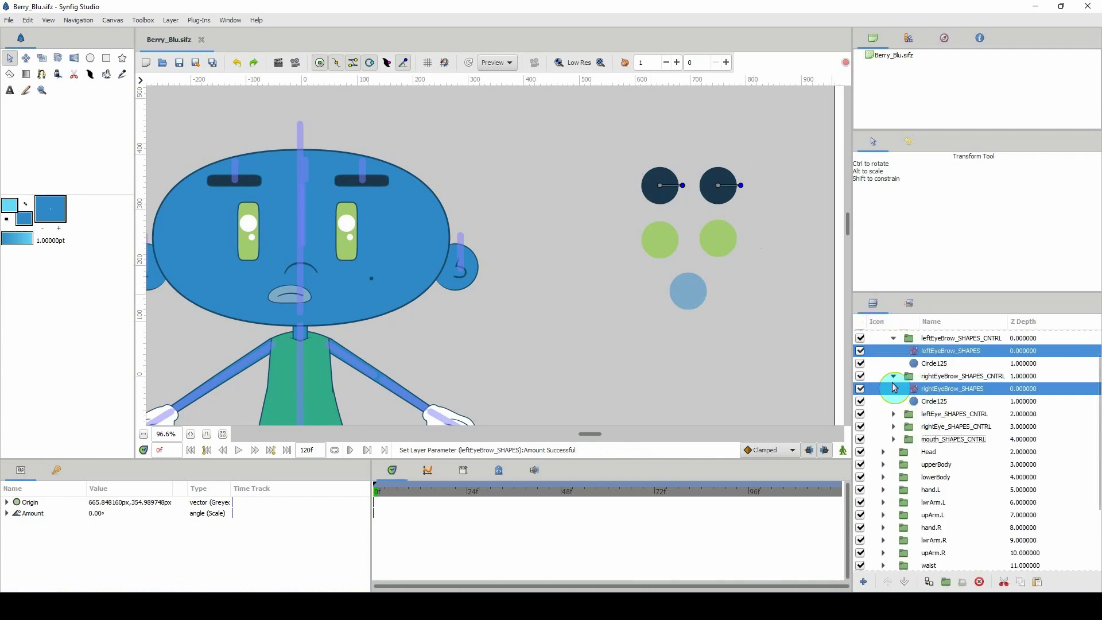
{"action": "left_click", "coordinate": [894, 379]}
{"action": "left_click", "coordinate": [893, 344]}
{"action": "left_click", "coordinate": [915, 356]}
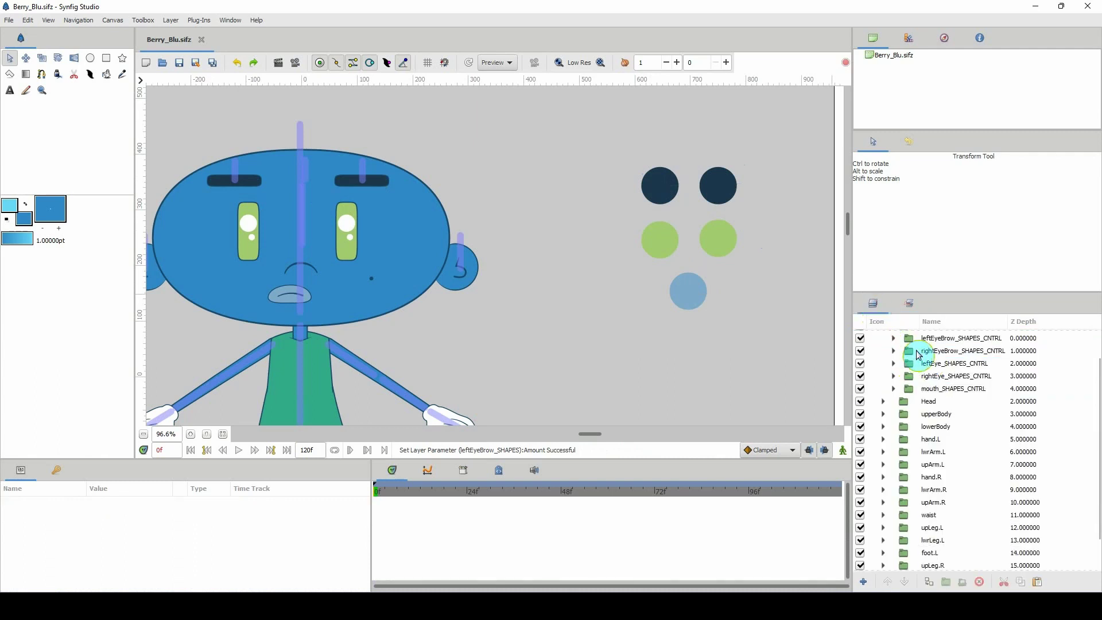
{"action": "left_click", "coordinate": [917, 364]}
{"action": "left_click", "coordinate": [893, 363]}
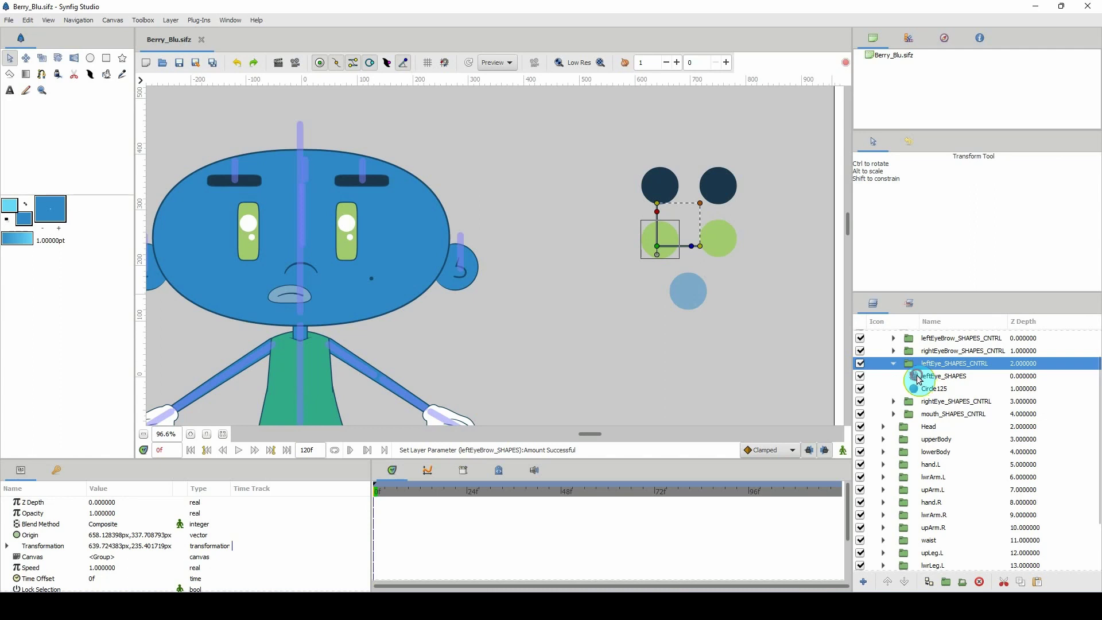
Add leftEye_SHAPES to a new layer set named 01_Eyes
{"action": "left_click", "coordinate": [919, 378]}
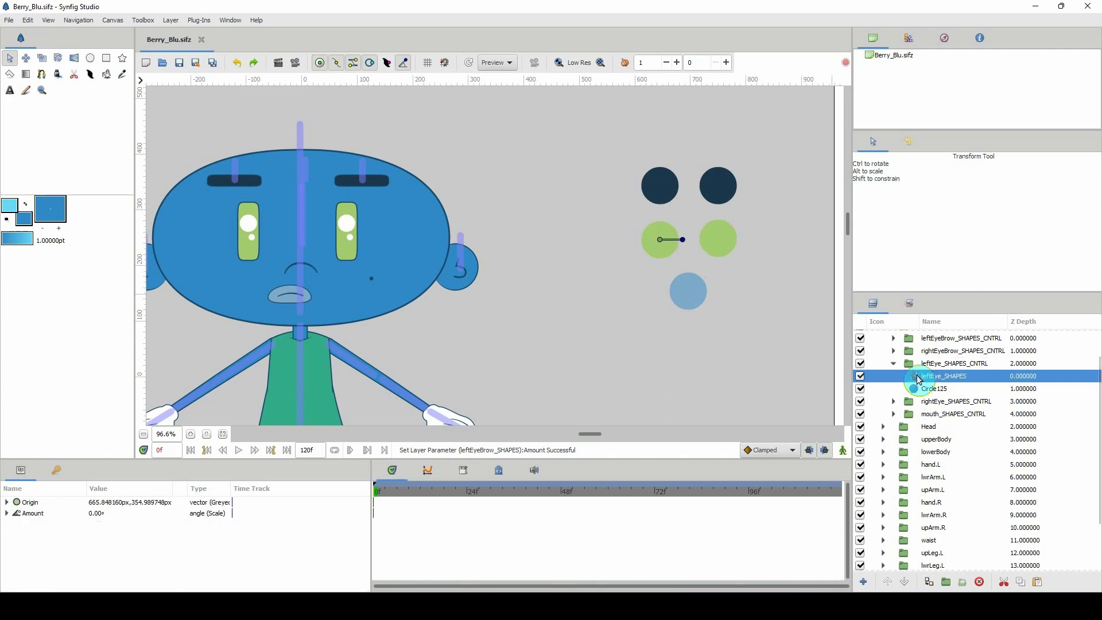
{"action": "right_click", "coordinate": [918, 378]}
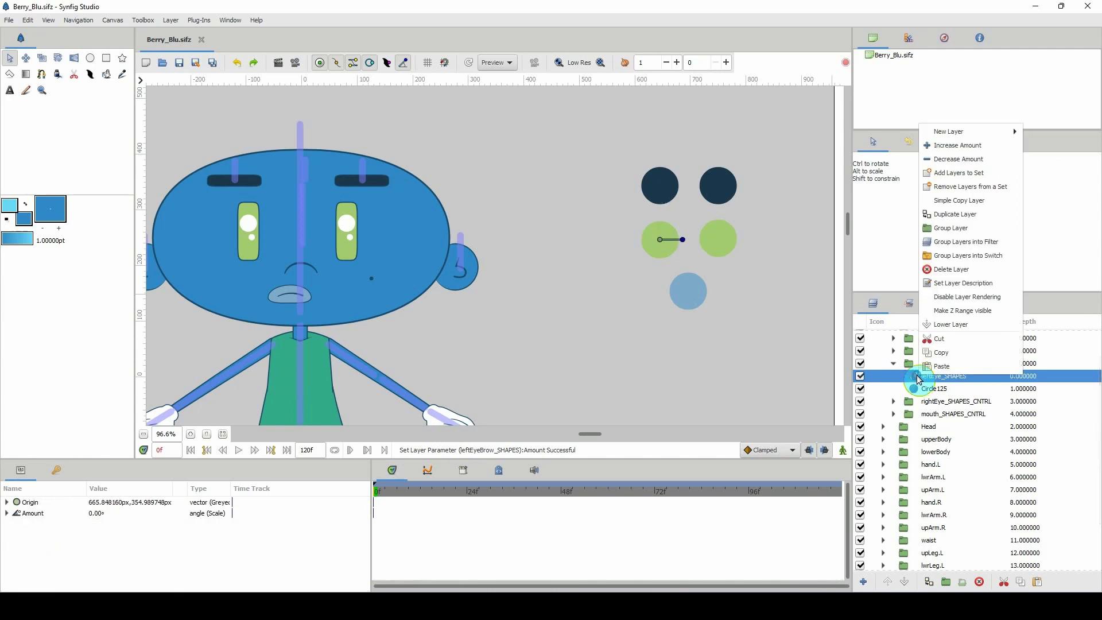
{"action": "left_click", "coordinate": [956, 173]}
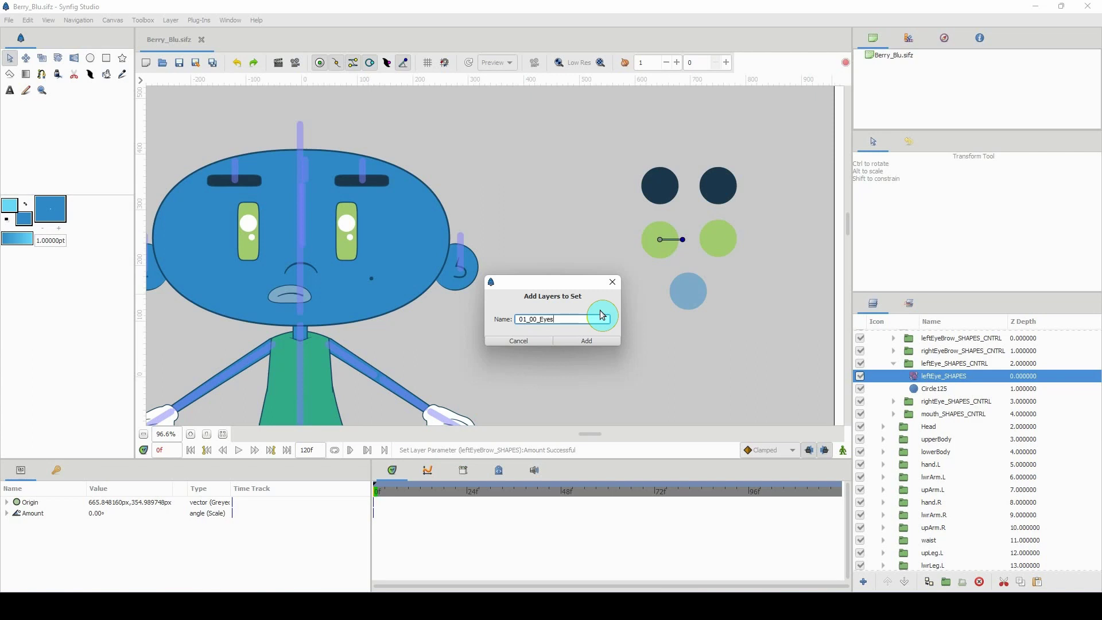
{"action": "left_click", "coordinate": [550, 319]}
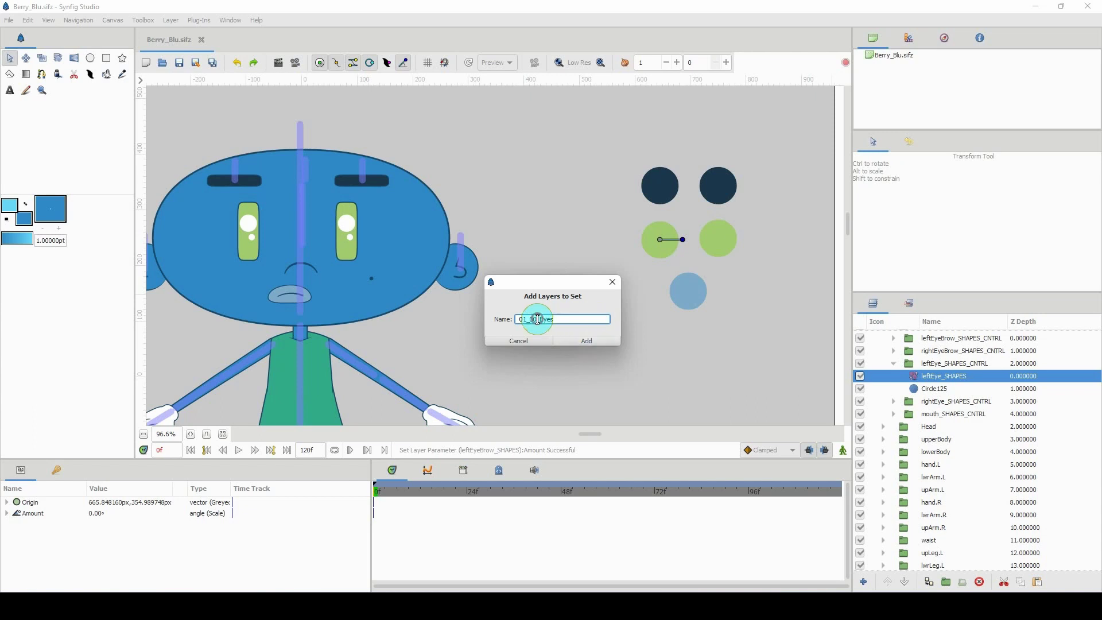
{"action": "key", "text": "BackSpace"}
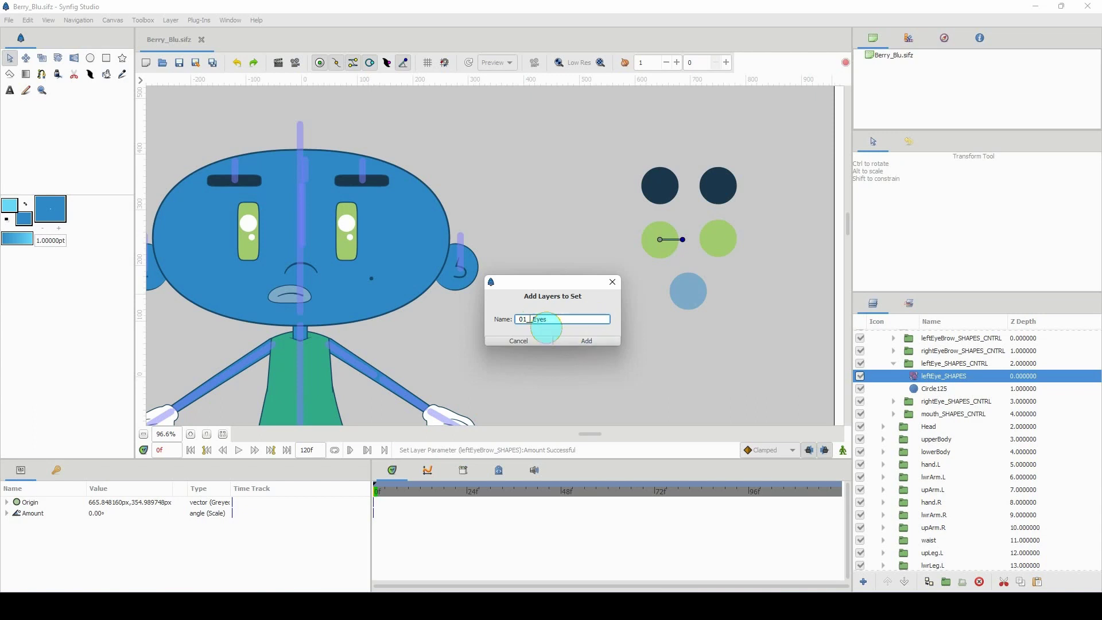
{"action": "left_click", "coordinate": [590, 344]}
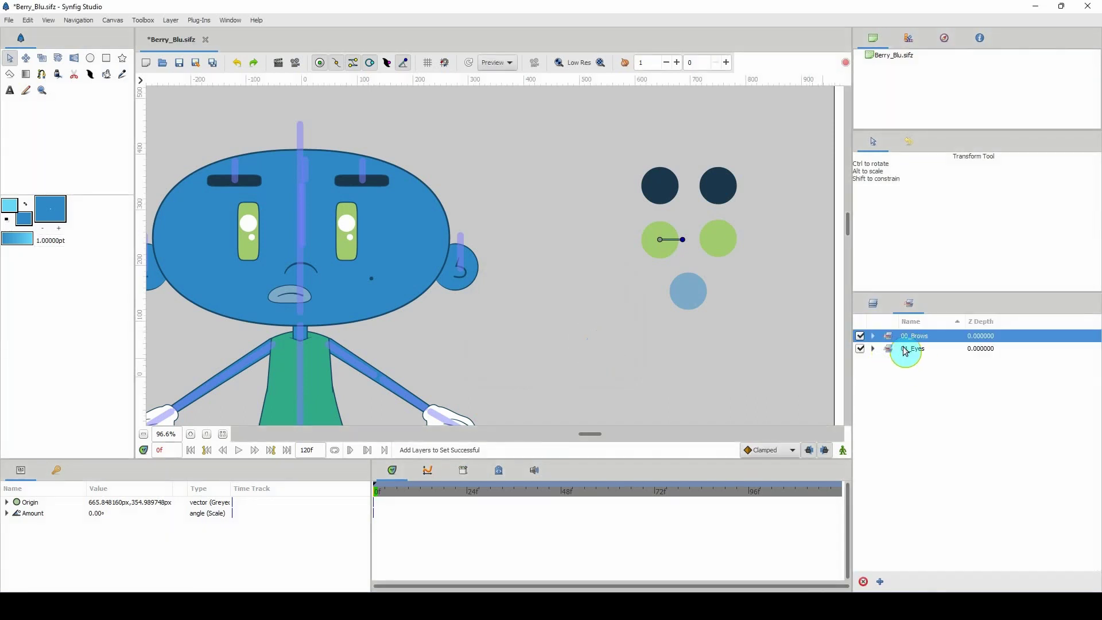
{"action": "left_click", "coordinate": [874, 303]}
{"action": "left_click", "coordinate": [892, 363]}
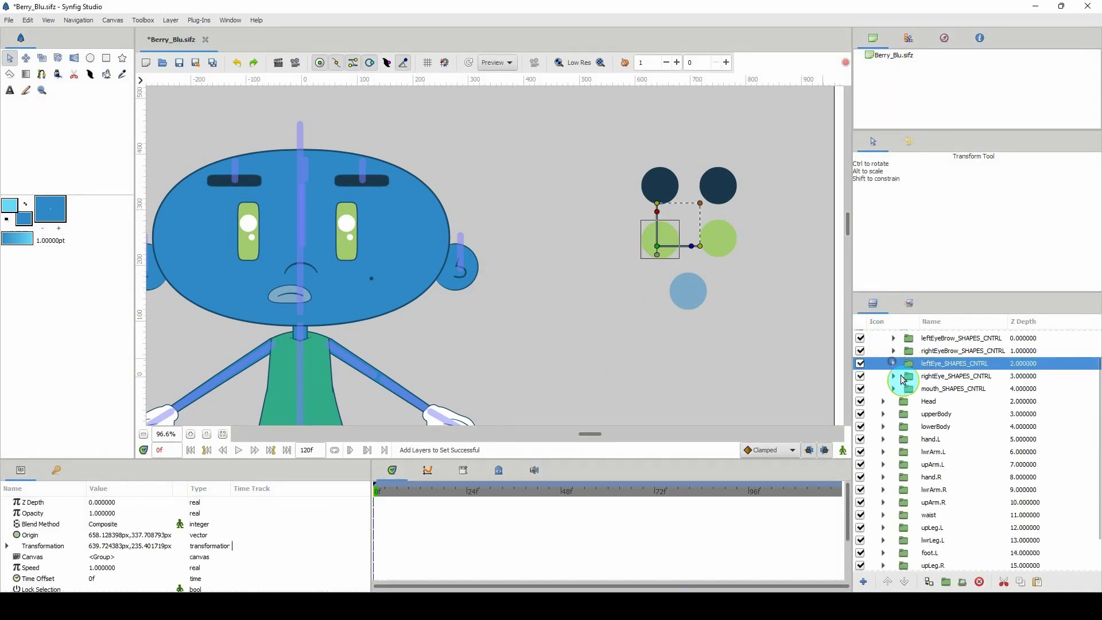
Copy the 01_Eyes name and add rightEye_SHAPES to the 01_Eyes set
{"action": "left_click", "coordinate": [904, 377]}
{"action": "left_click", "coordinate": [893, 376]}
{"action": "right_click", "coordinate": [926, 391]}
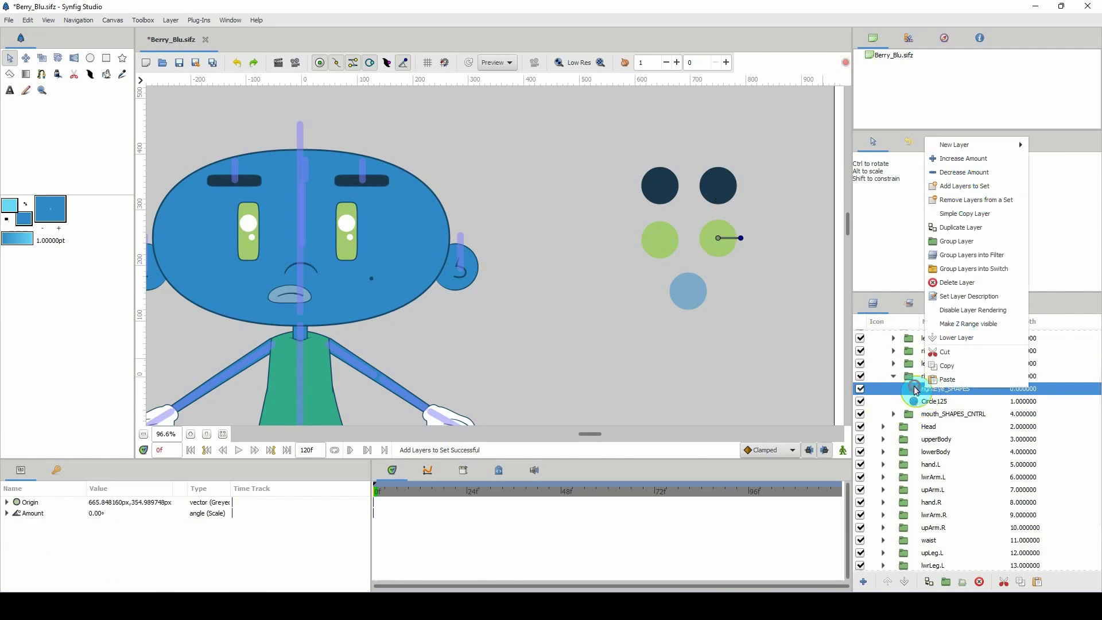
{"action": "left_click", "coordinate": [913, 304]}
{"action": "double_click", "coordinate": [914, 349]}
{"action": "key", "text": "ctrl+c"}
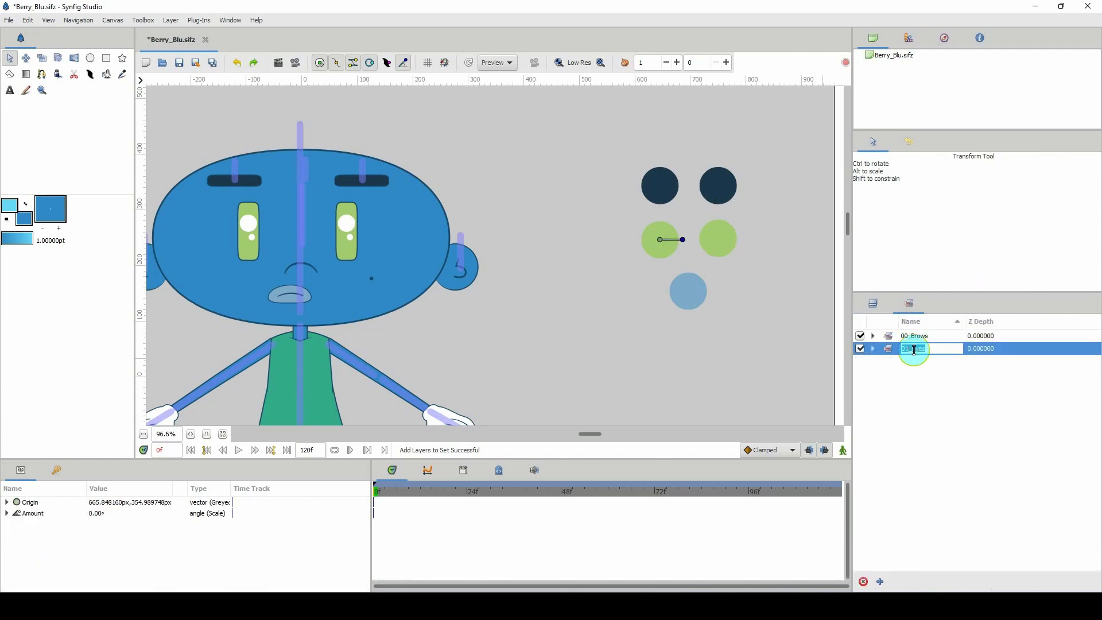
{"action": "left_click", "coordinate": [873, 303]}
{"action": "left_click", "coordinate": [927, 414]}
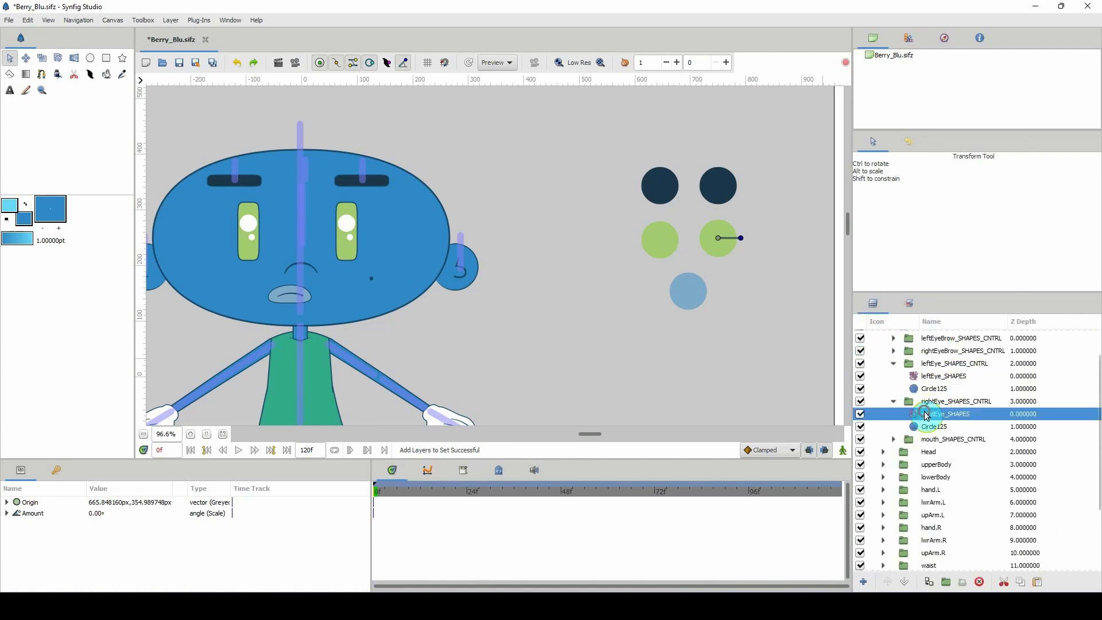
{"action": "right_click", "coordinate": [927, 415]}
{"action": "left_click", "coordinate": [963, 210]}
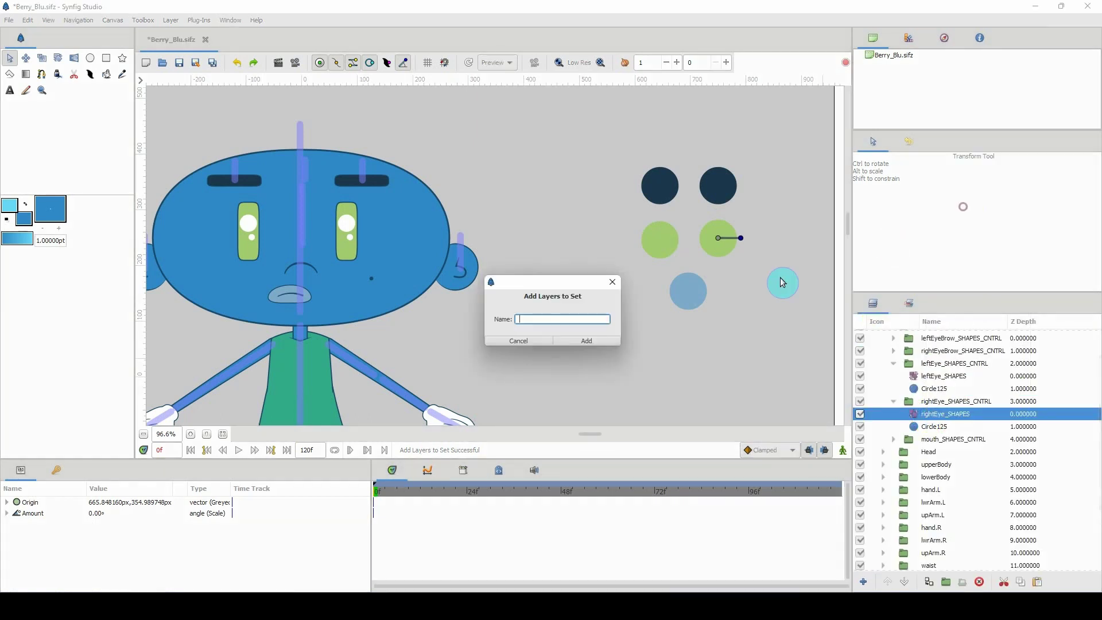
{"action": "key", "text": "ctrl+v"}
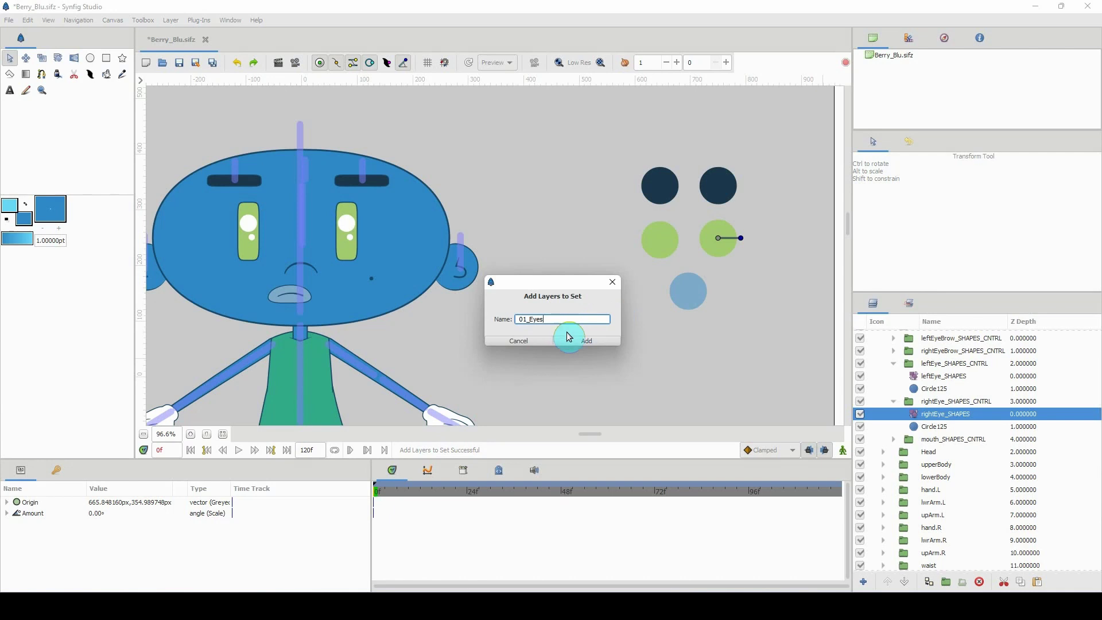
{"action": "left_click", "coordinate": [586, 341]}
{"action": "left_click", "coordinate": [889, 353]}
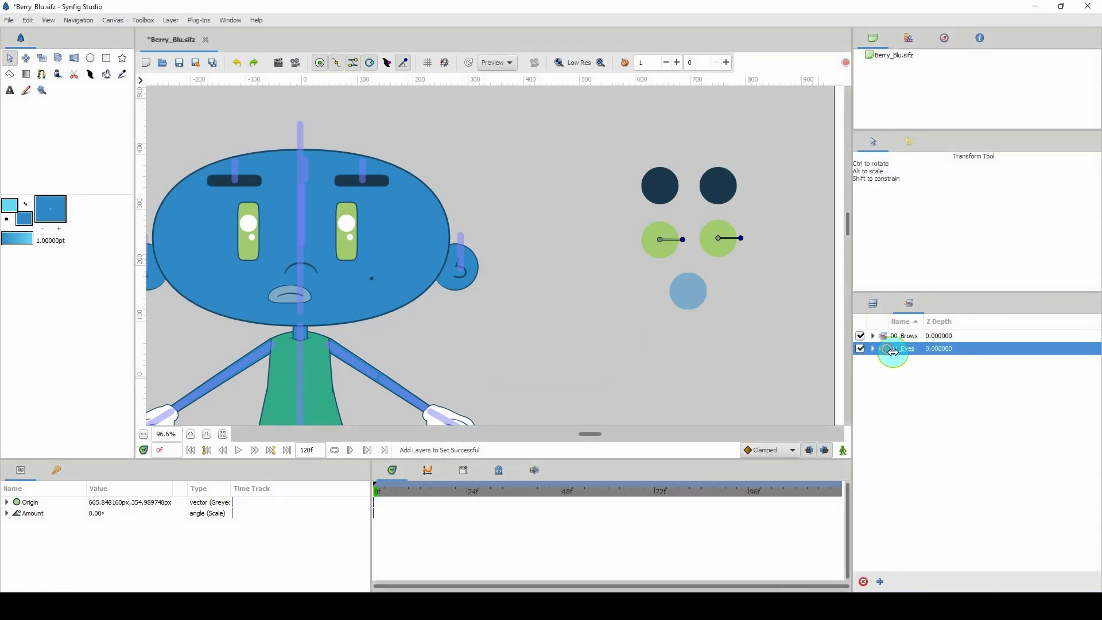
Add mouth_SHAPES to a new layer set named 03_Mouth
{"action": "left_click", "coordinate": [872, 304]}
{"action": "left_click", "coordinate": [894, 364]}
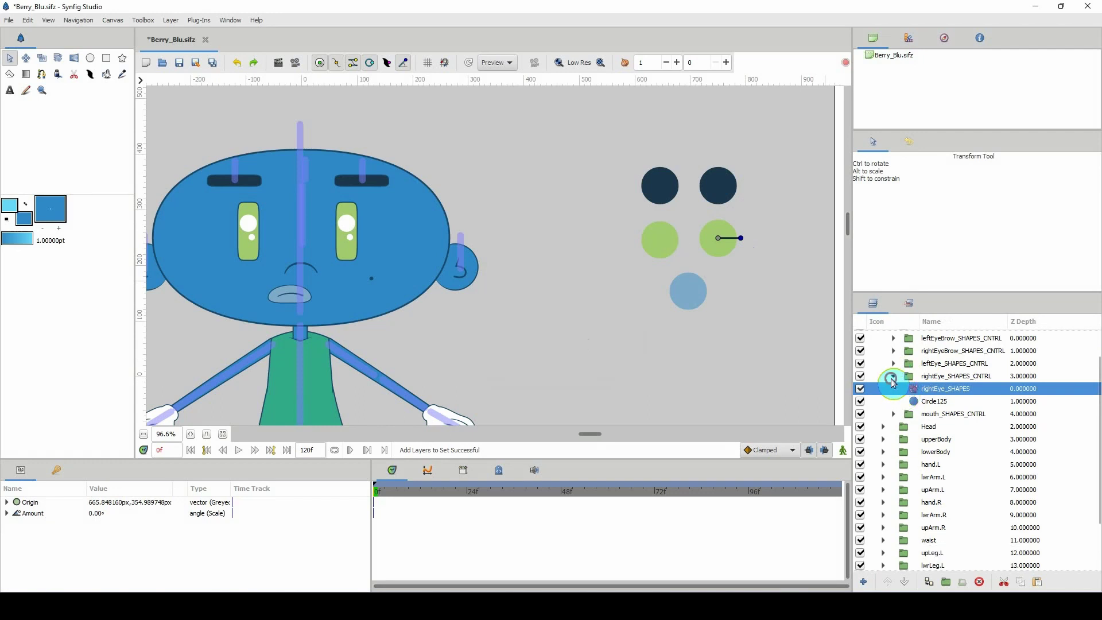
{"action": "left_click", "coordinate": [894, 376]}
{"action": "left_click", "coordinate": [909, 391]}
{"action": "left_click", "coordinate": [894, 389]}
{"action": "left_click", "coordinate": [925, 402]}
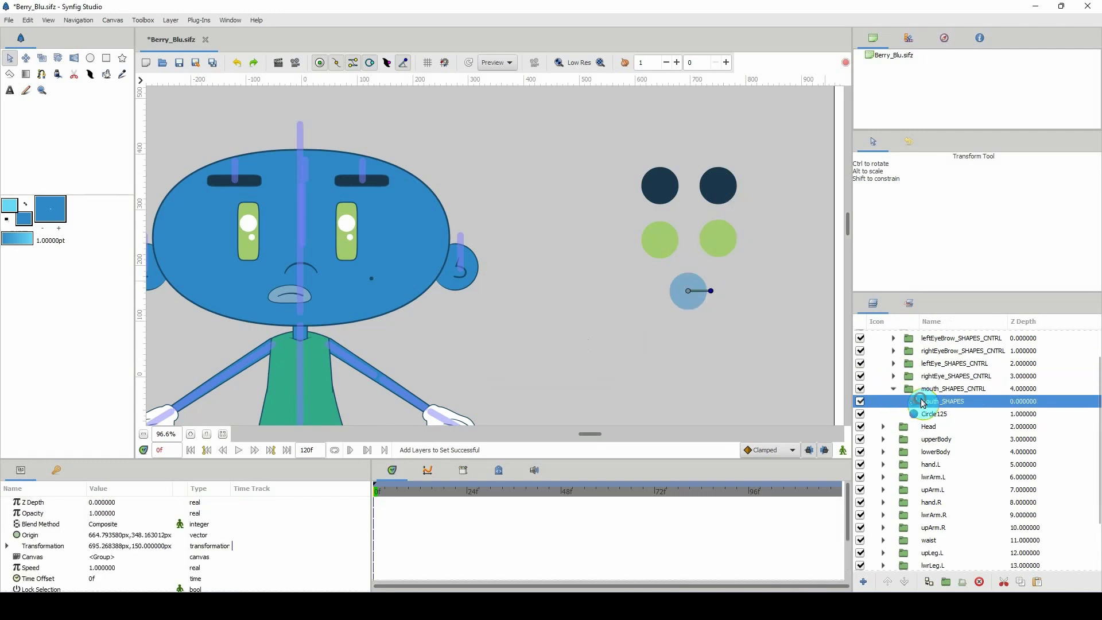
{"action": "right_click", "coordinate": [928, 401]}
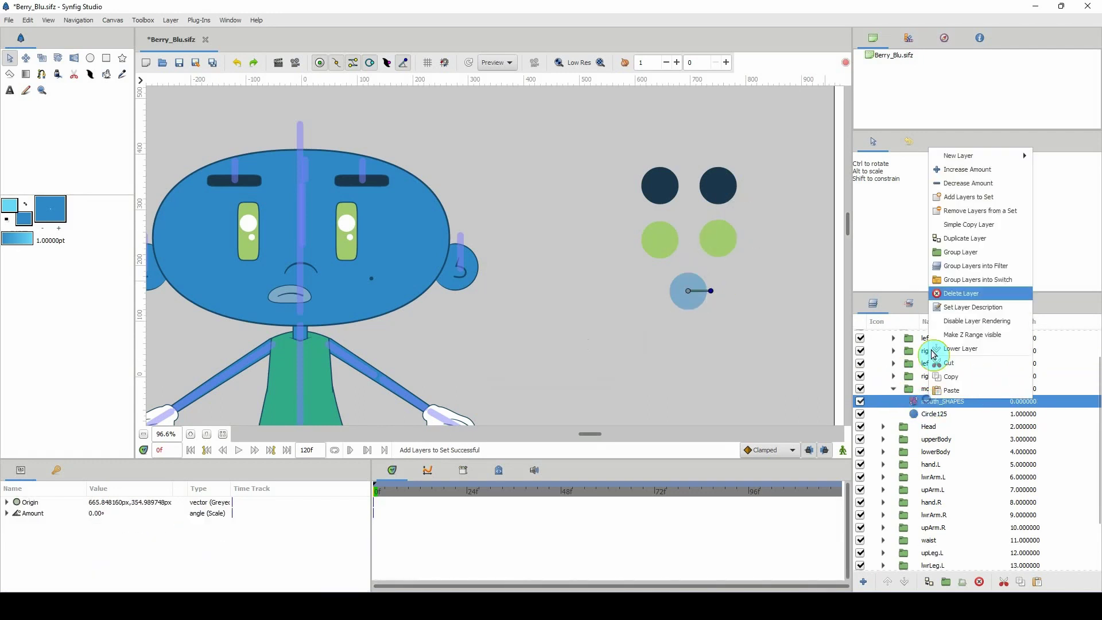
{"action": "left_click", "coordinate": [969, 202]}
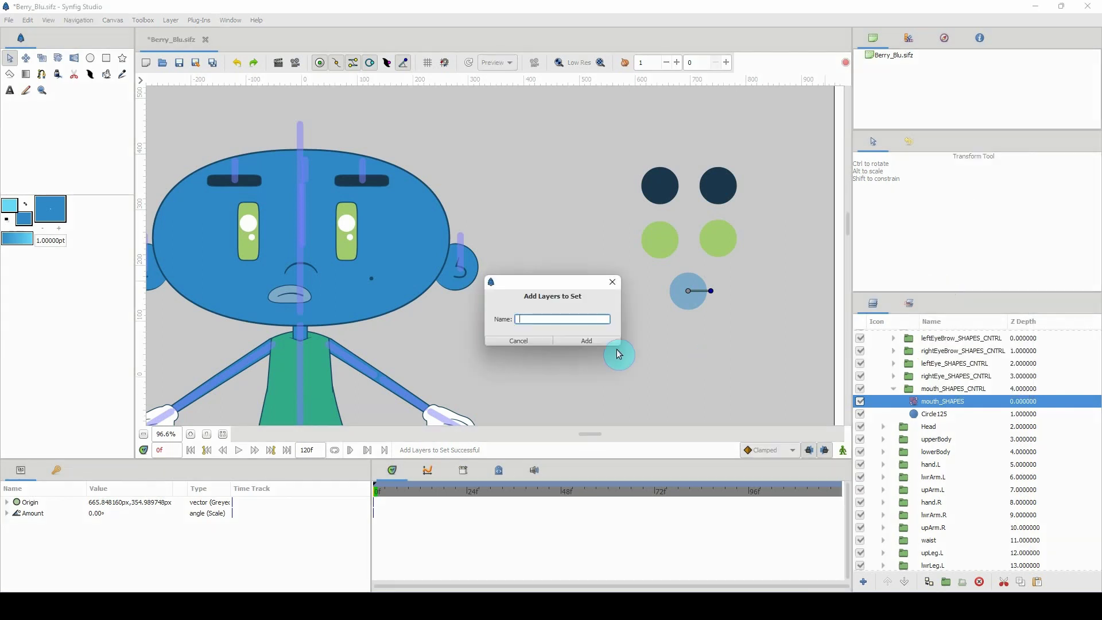
{"action": "type", "text": "03_Mouth"}
{"action": "left_click", "coordinate": [617, 347]}
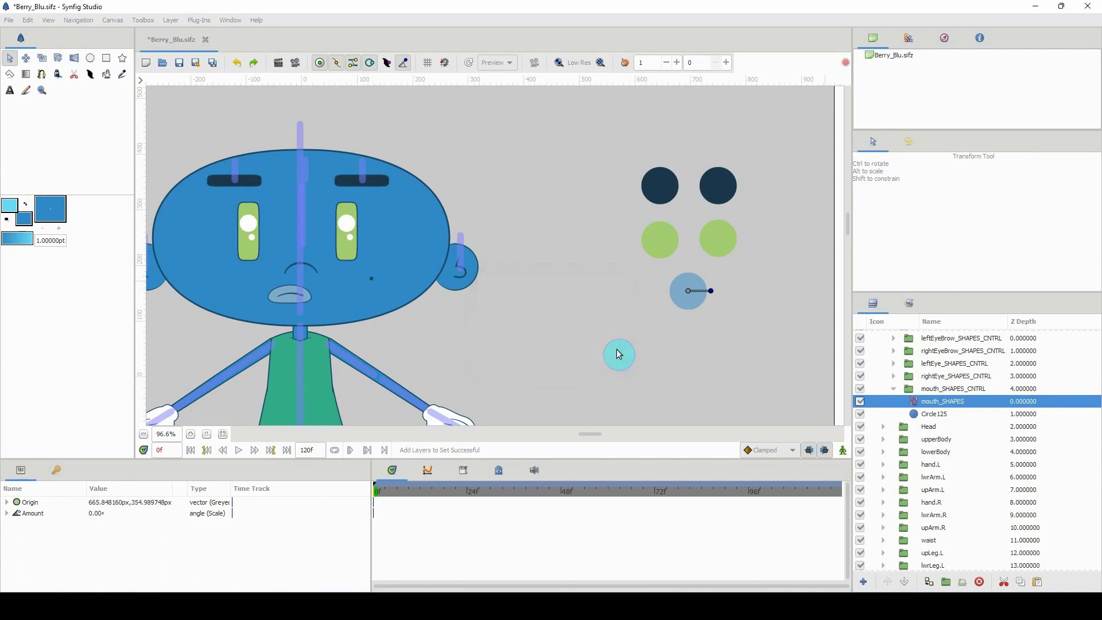
Check the 03_Mouth, 01_Eyes and 00_Brows handles, then save the file
{"action": "left_click", "coordinate": [886, 365]}
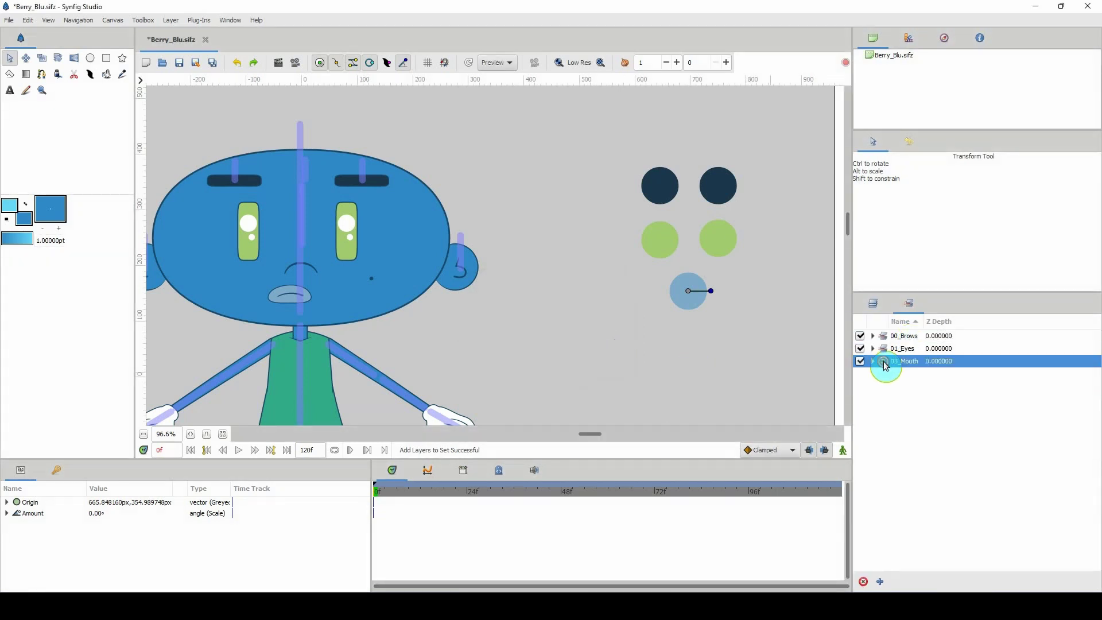
{"action": "left_click", "coordinate": [886, 351]}
{"action": "left_click", "coordinate": [886, 337]}
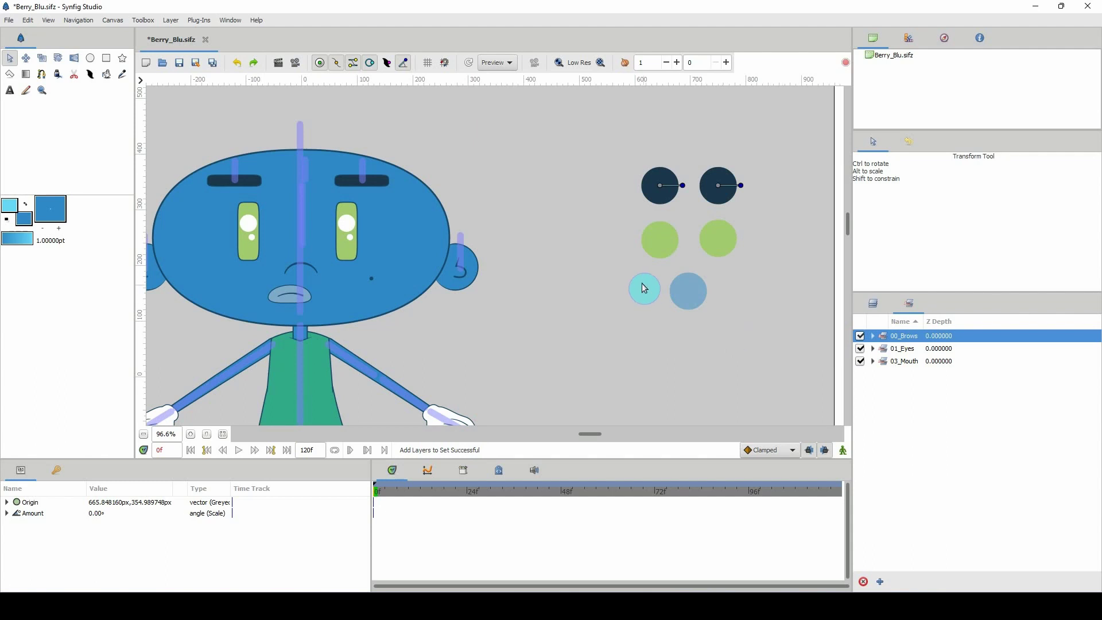
{"action": "key", "text": "ctrl+s"}
{"action": "scroll", "coordinate": [523, 274], "scroll_direction": "left", "scroll_amount": 3}
{"action": "scroll", "coordinate": [567, 266], "scroll_direction": "down", "scroll_amount": 2}
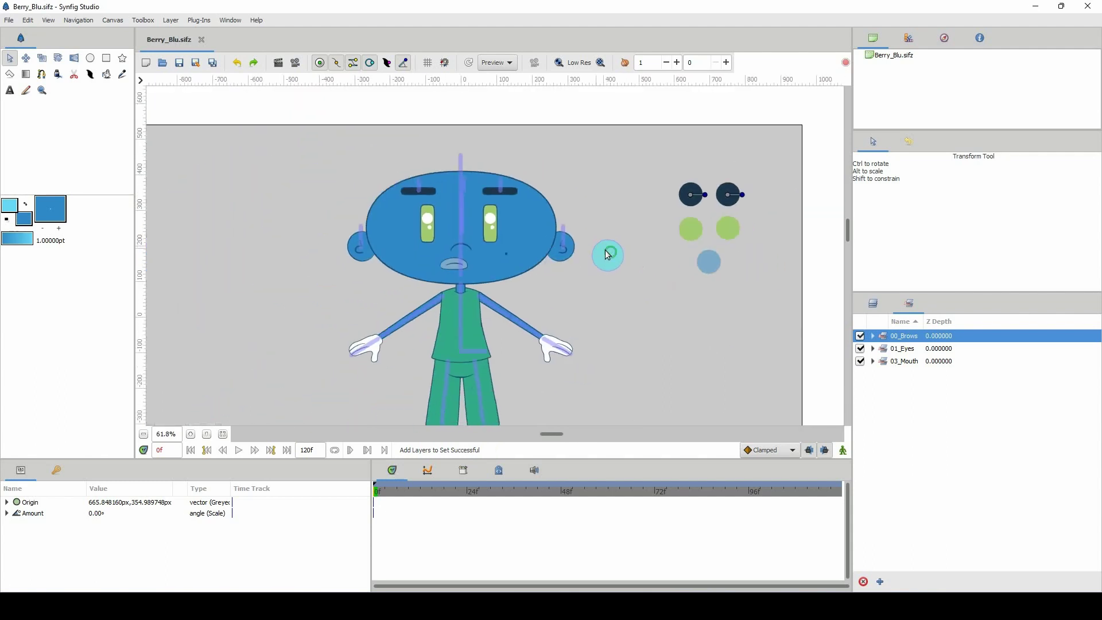
{"action": "scroll", "coordinate": [454, 210], "scroll_direction": "up", "scroll_amount": 2}
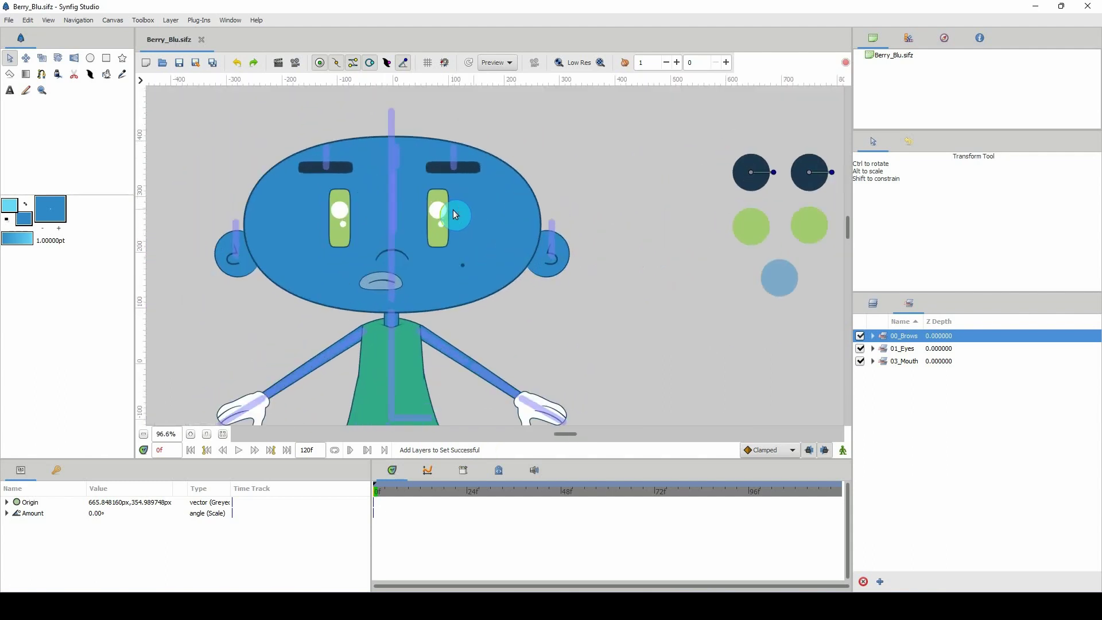
{"action": "left_click", "coordinate": [878, 307]}
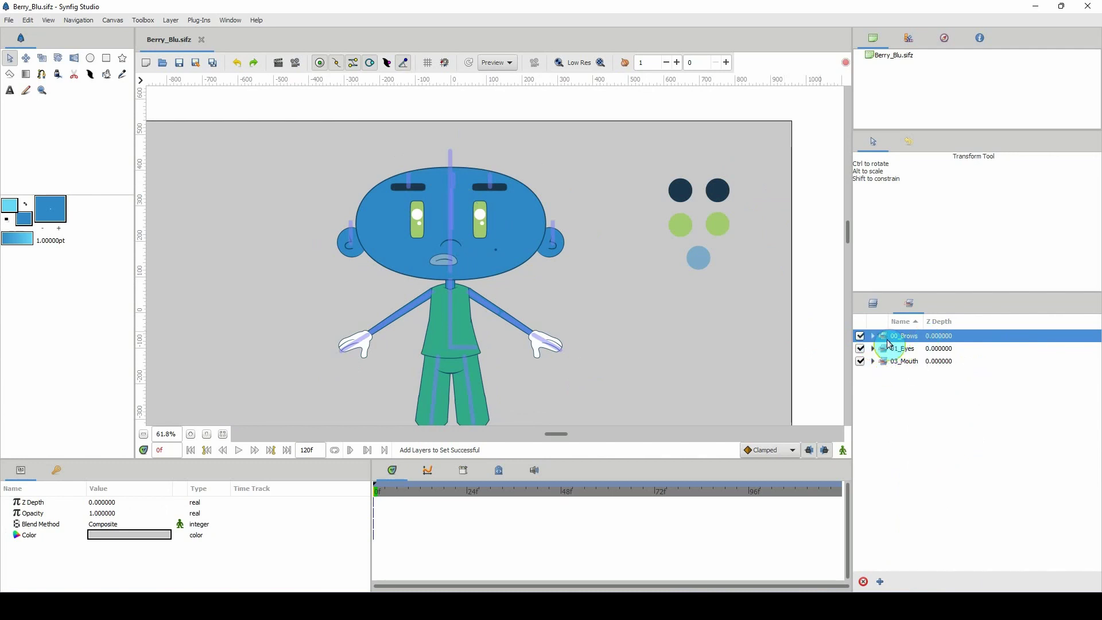
Select 00_Brows, 01_Eyes and 03_Mouth together in the Sets panel
{"action": "left_click", "coordinate": [886, 340]}
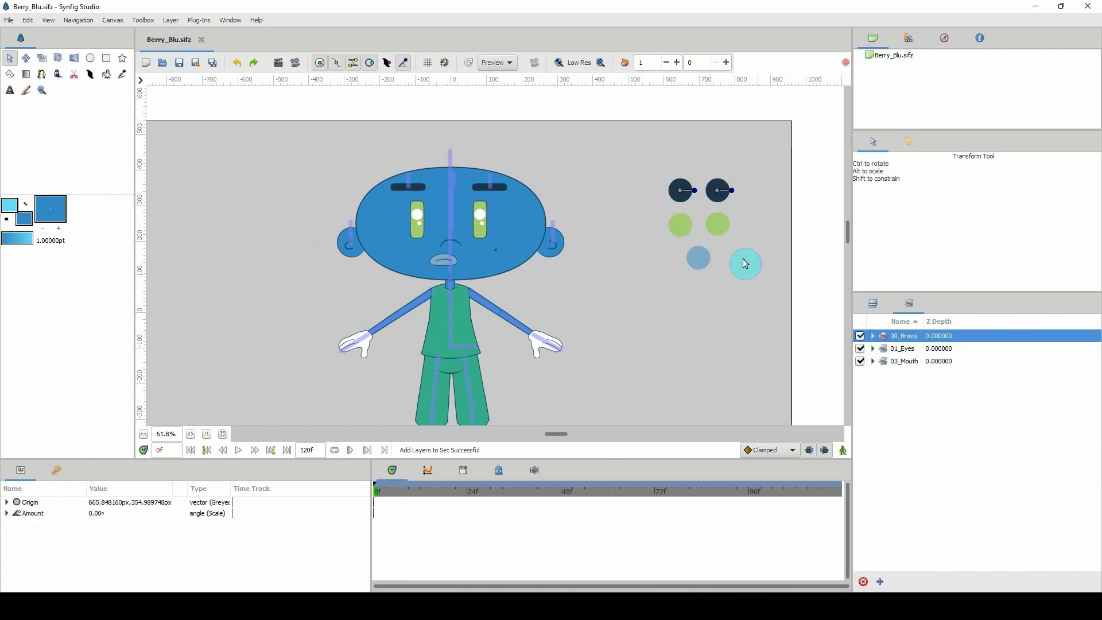
{"action": "left_click", "coordinate": [887, 351], "text": "ctrl"}
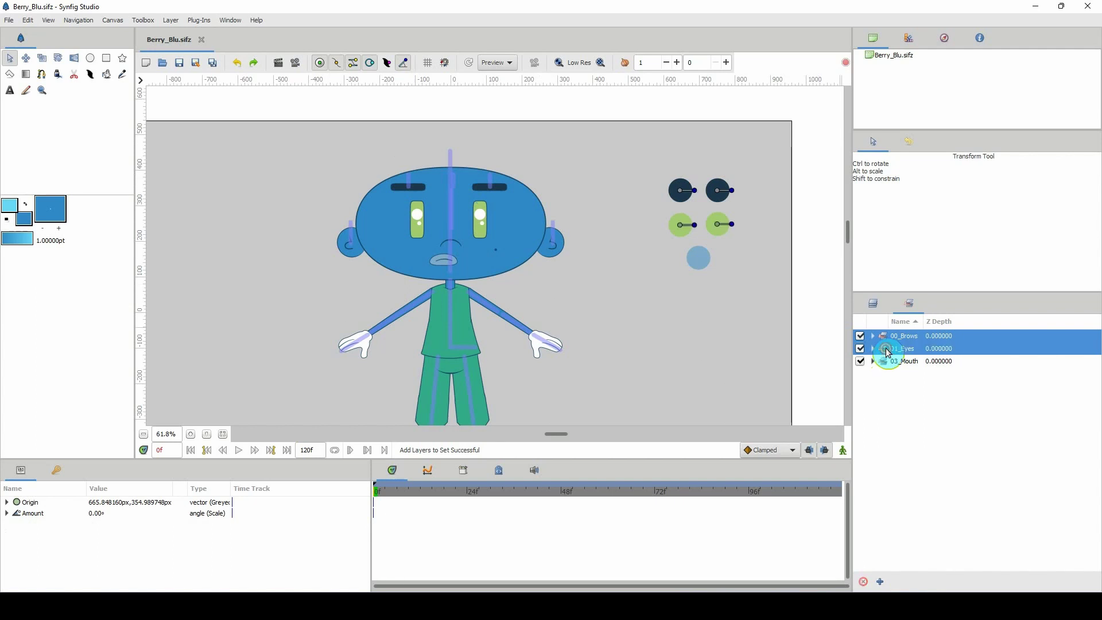
{"action": "left_click", "coordinate": [886, 363], "text": "ctrl"}
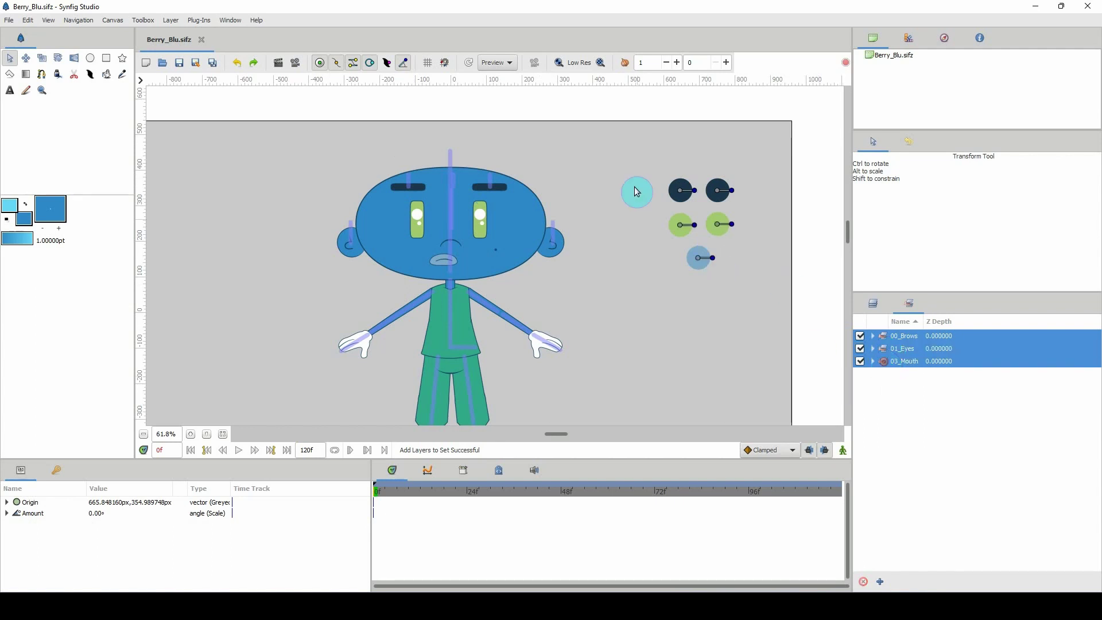
{"action": "scroll", "coordinate": [643, 303], "scroll_direction": "down", "scroll_amount": 2}
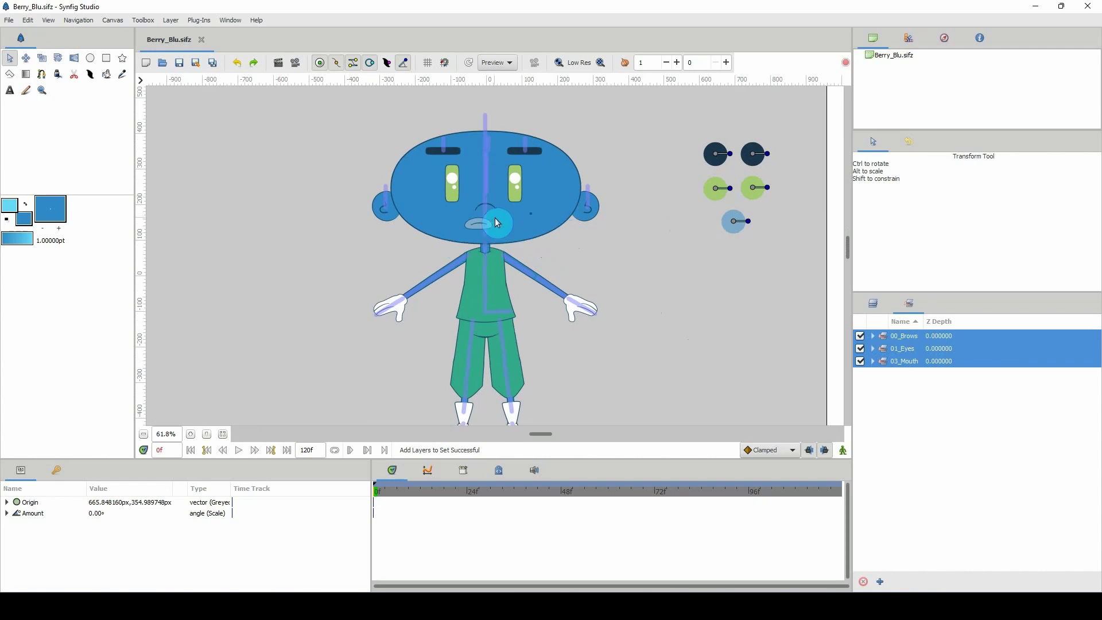
Toggle the 00_Brows, 01_Eyes and 03_Mouth sets off and back on to check their layers
{"action": "left_click", "coordinate": [860, 337]}
{"action": "left_click", "coordinate": [860, 348]}
{"action": "left_click", "coordinate": [860, 362]}
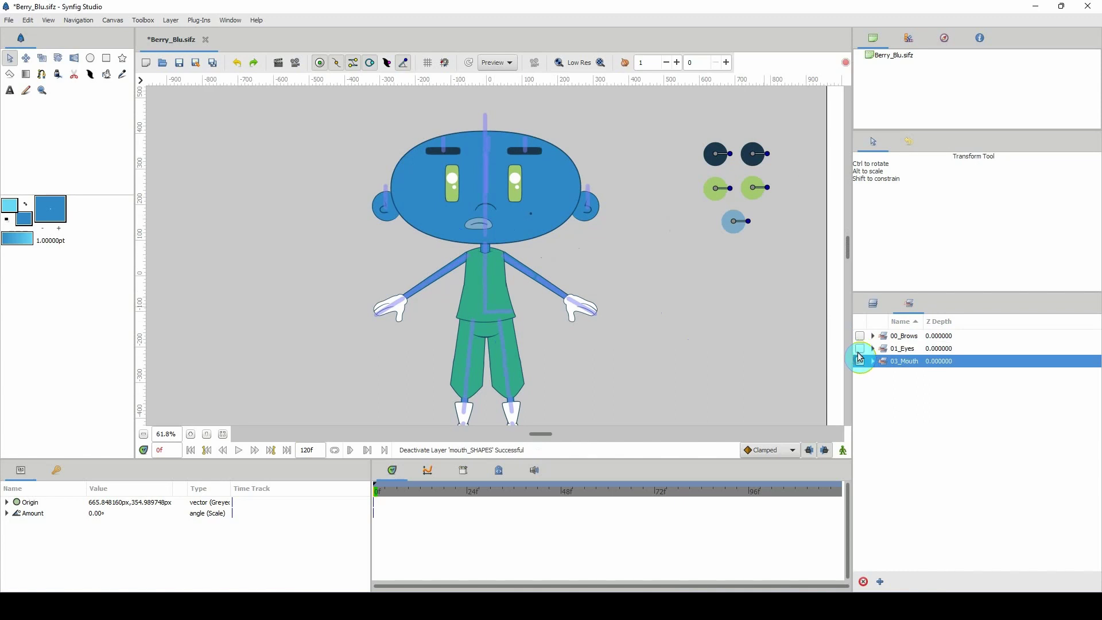
{"action": "left_click", "coordinate": [860, 349]}
{"action": "left_click", "coordinate": [860, 361]}
{"action": "left_click", "coordinate": [859, 337]}
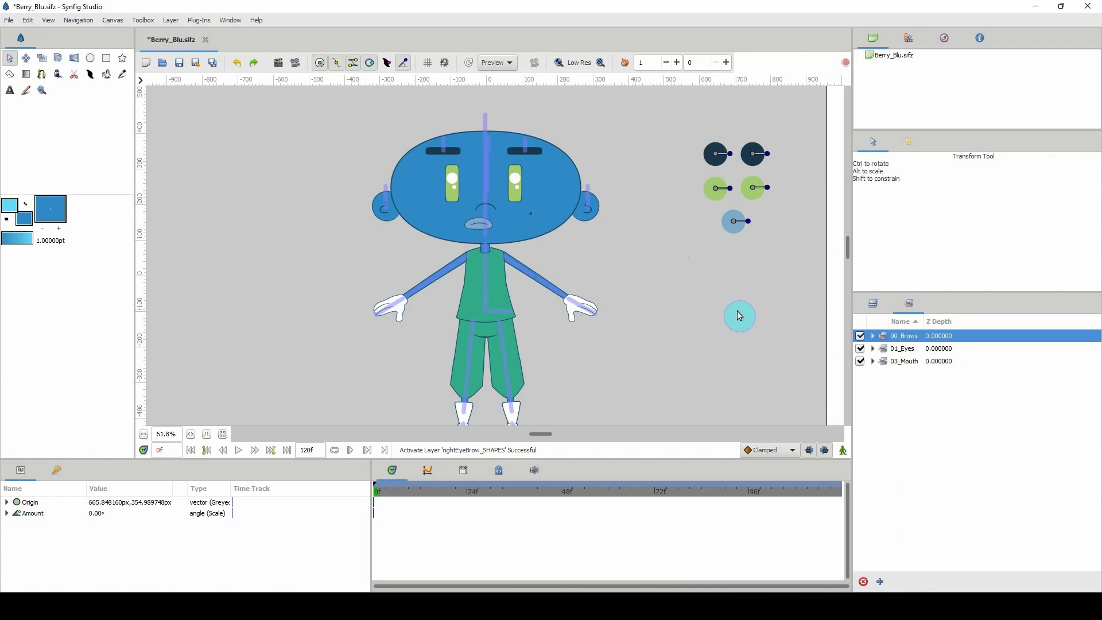
In the full layer tree, collapse the right eyebrow control group and the Controls group
{"action": "left_click", "coordinate": [875, 306]}
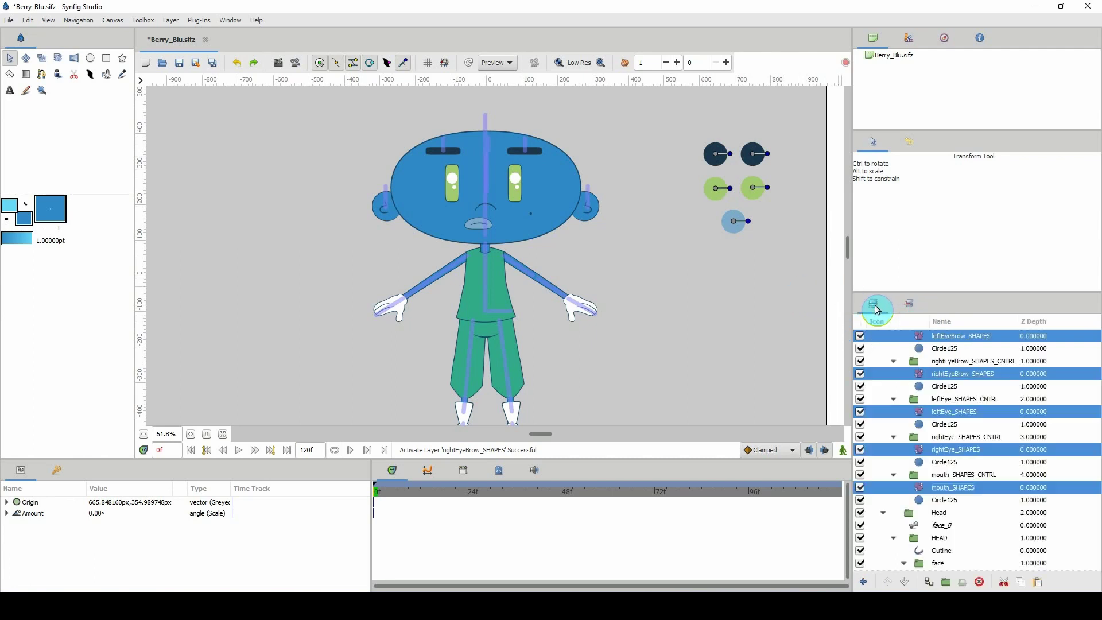
{"action": "left_click", "coordinate": [909, 304]}
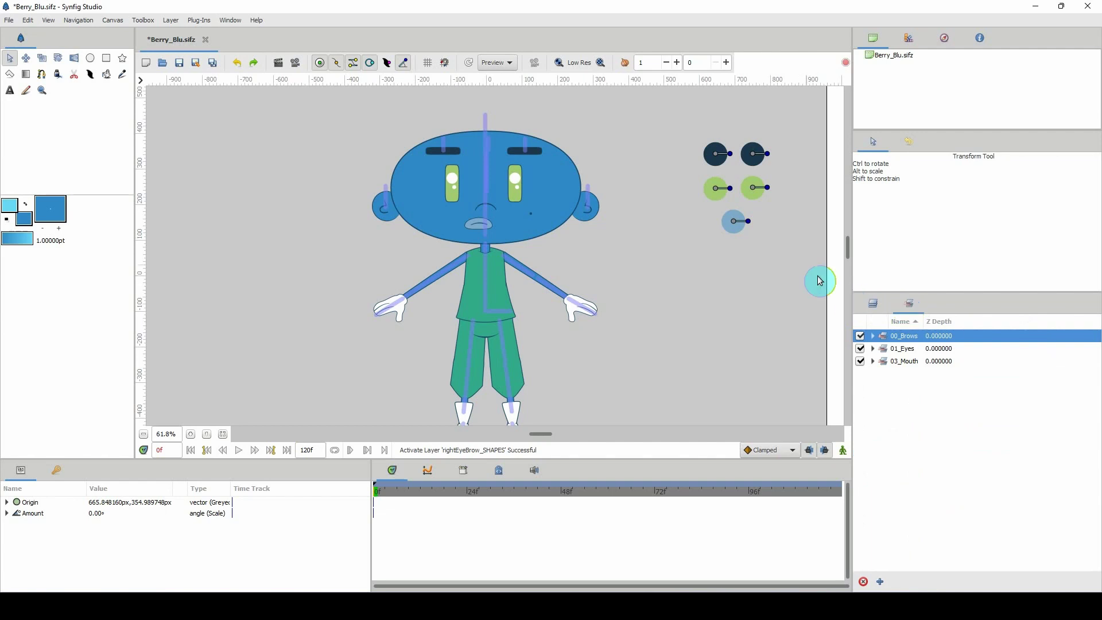
{"action": "left_click_drag", "start_coordinate": [723, 202], "coordinate": [706, 171]}
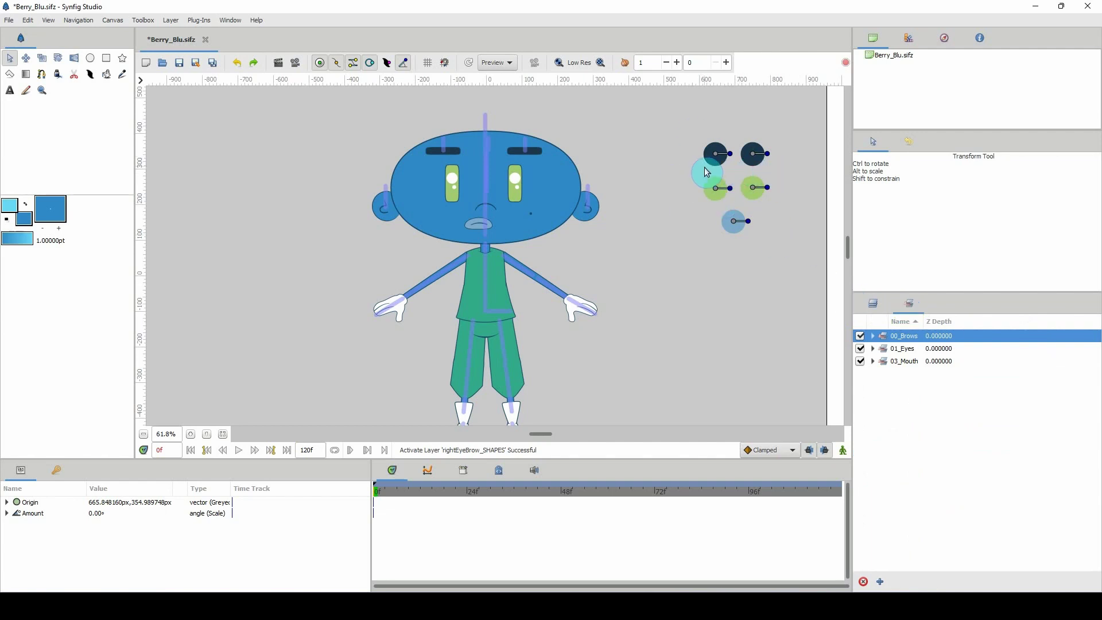
{"action": "left_click", "coordinate": [874, 305]}
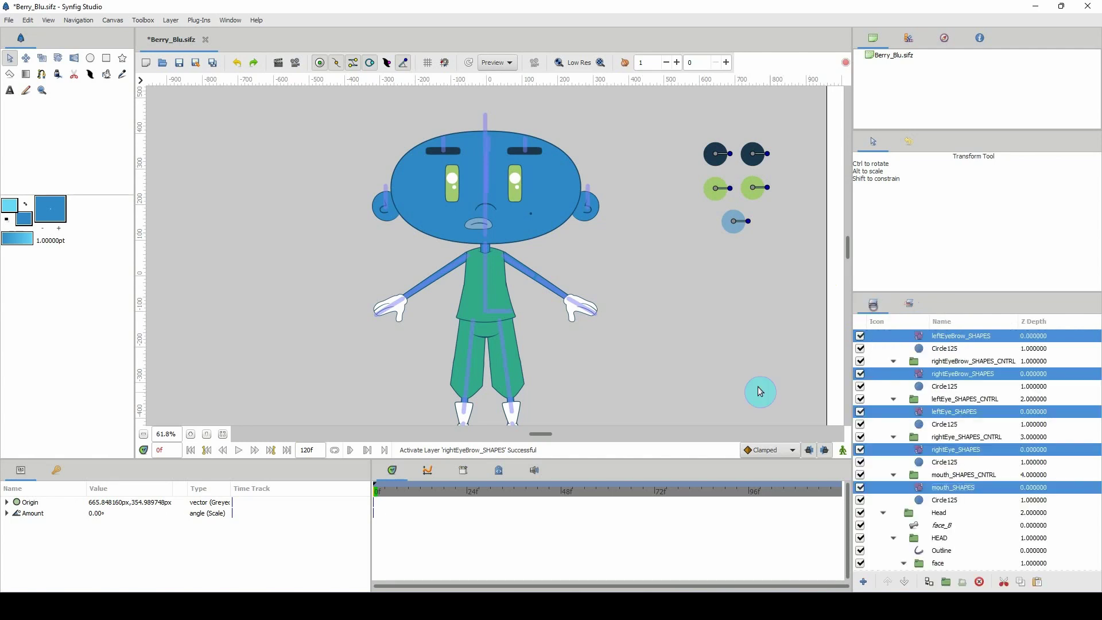
{"action": "left_click", "coordinate": [894, 361]}
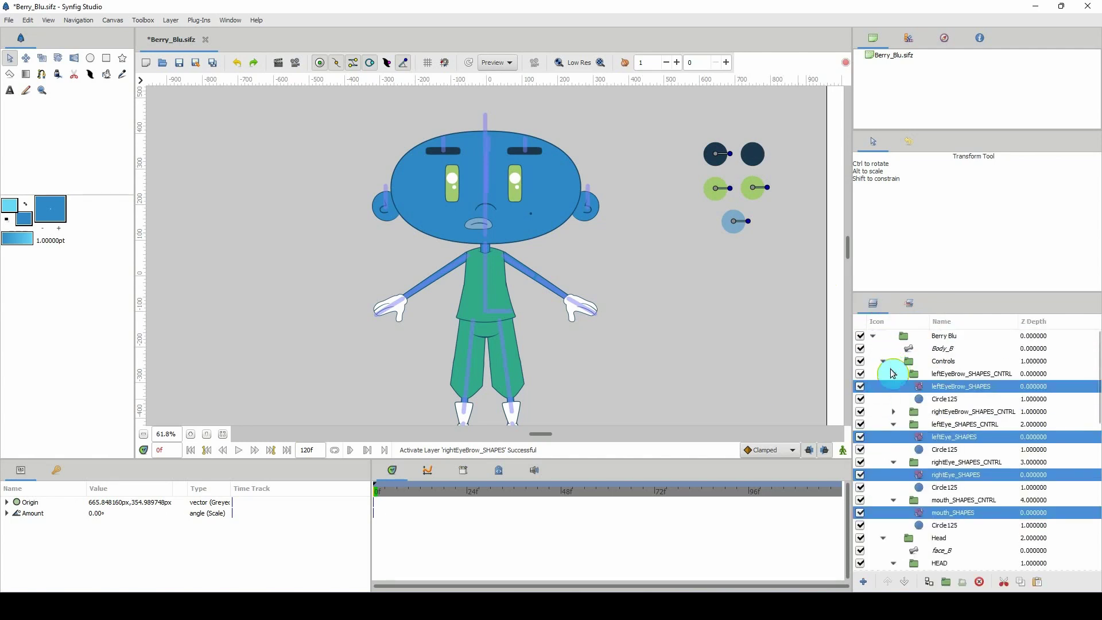
{"action": "left_click", "coordinate": [884, 363]}
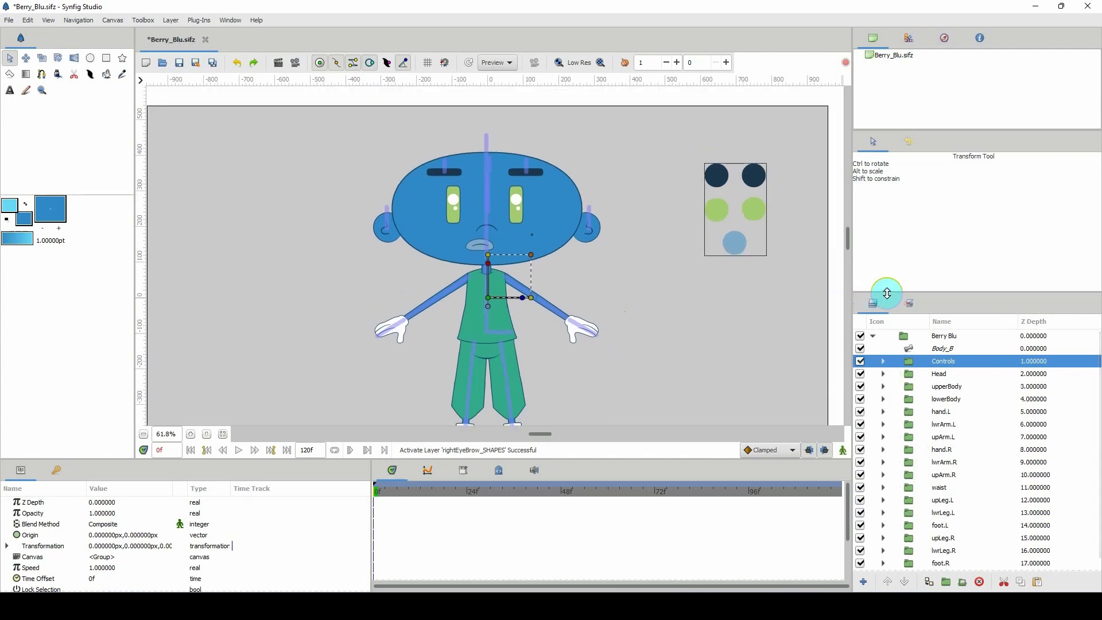
Select the Body_B skeleton layer and zoom the canvas out to 61.8%
{"action": "left_click", "coordinate": [907, 304]}
{"action": "scroll", "coordinate": [580, 310], "scroll_direction": "up", "scroll_amount": 1}
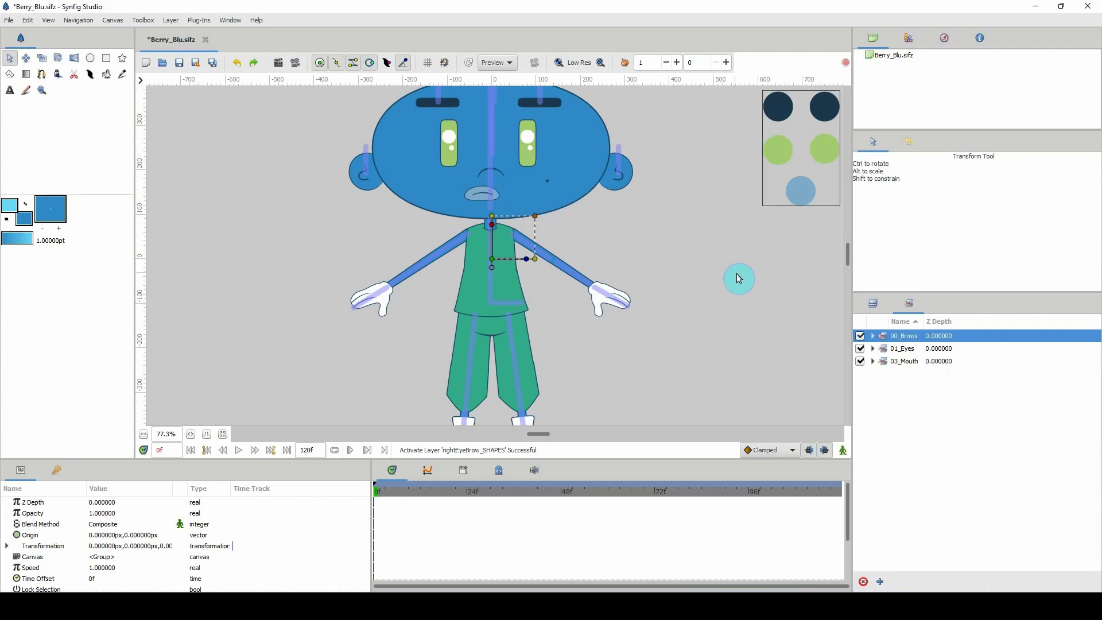
{"action": "left_click", "coordinate": [879, 306]}
{"action": "left_click", "coordinate": [905, 350]}
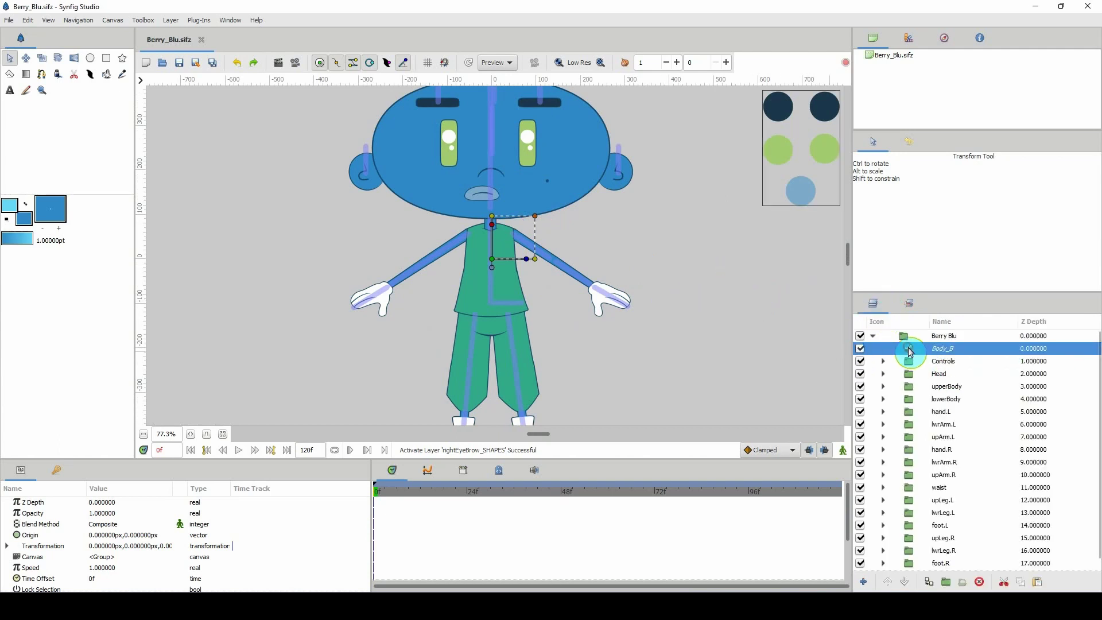
{"action": "scroll", "coordinate": [634, 313], "scroll_direction": "down", "scroll_amount": 1}
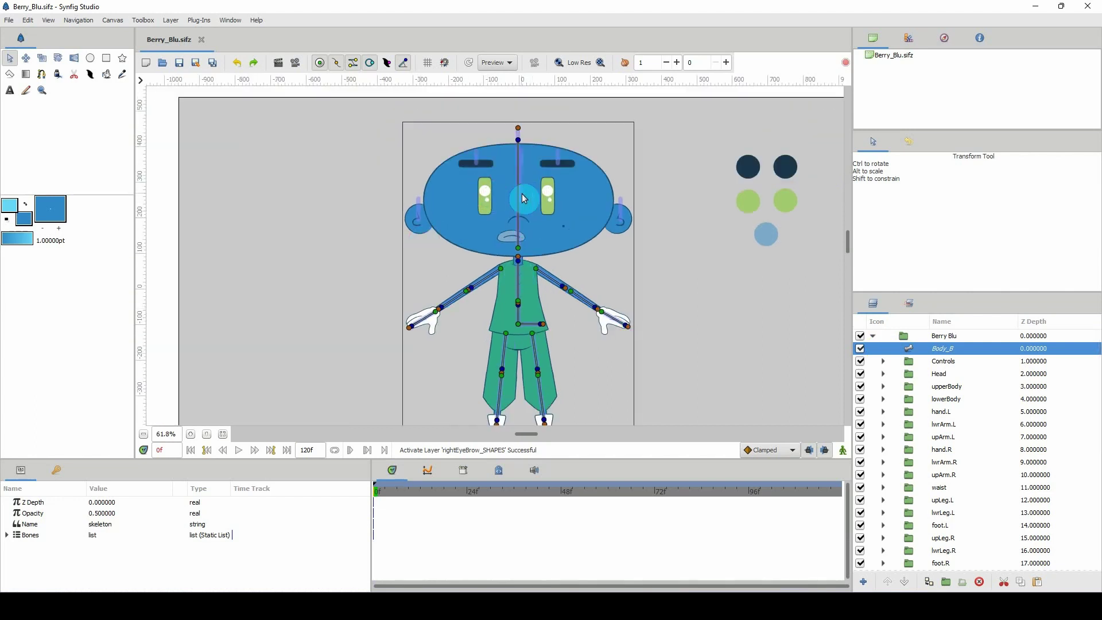
Expand Head and add the face_B skeleton layer to a new set named 04_Face
{"action": "left_click", "coordinate": [883, 374]}
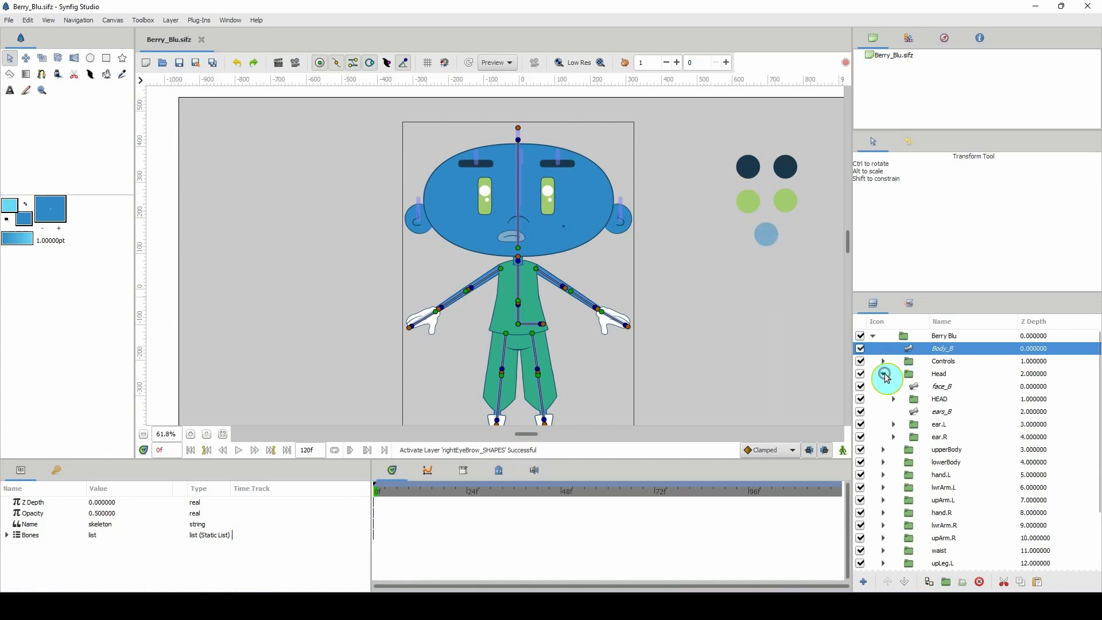
{"action": "left_click", "coordinate": [915, 389]}
{"action": "right_click", "coordinate": [916, 388]}
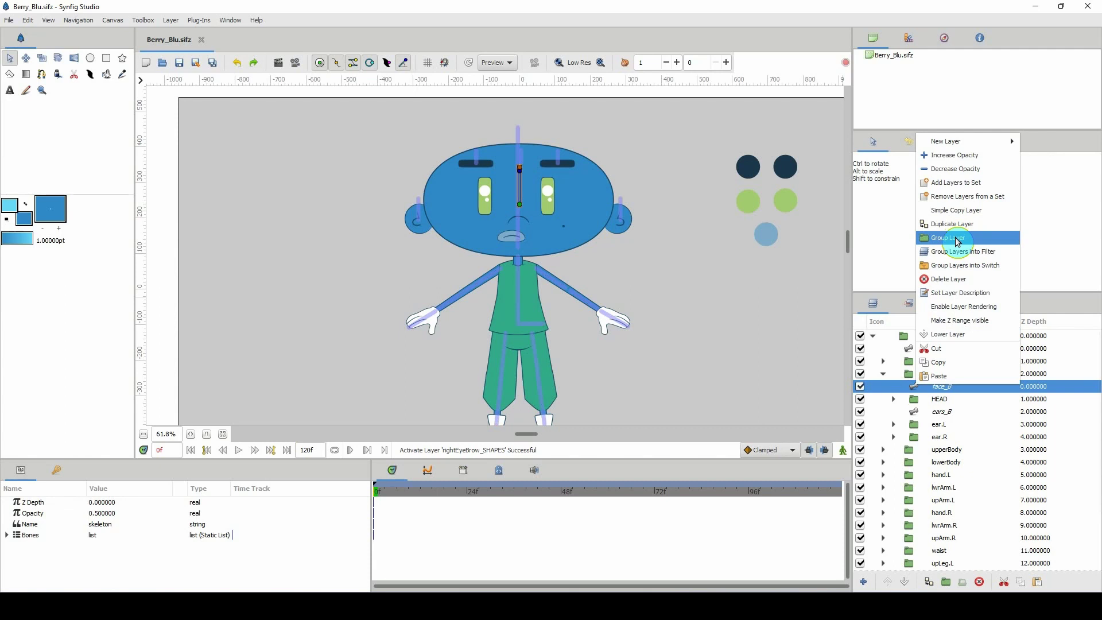
{"action": "left_click", "coordinate": [963, 186]}
{"action": "left_click", "coordinate": [551, 318]}
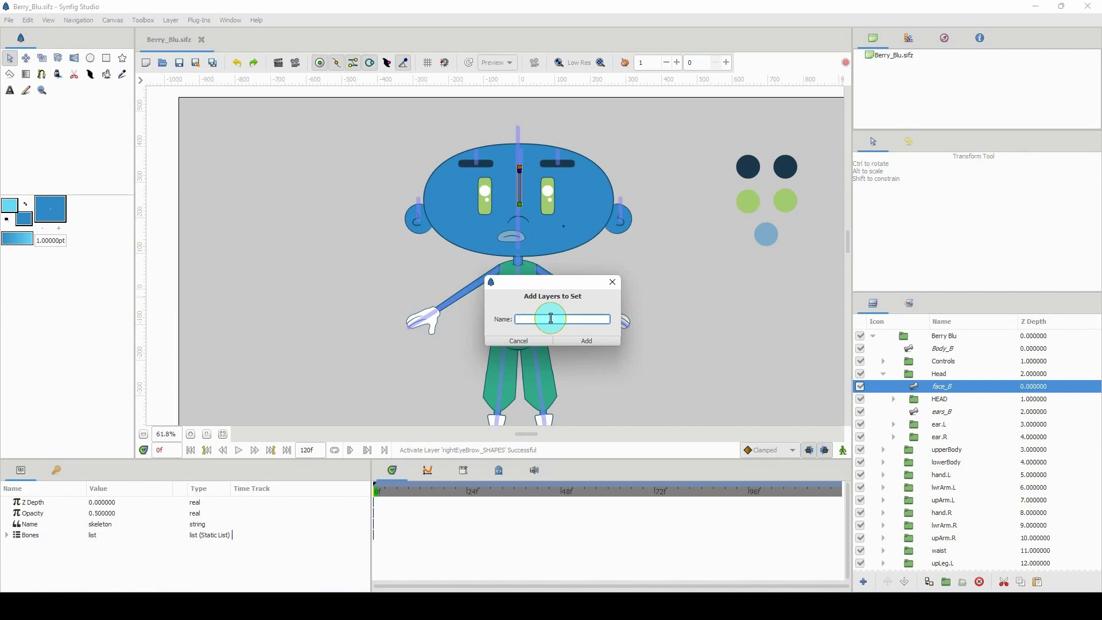
{"action": "type", "text": "04 Face"}
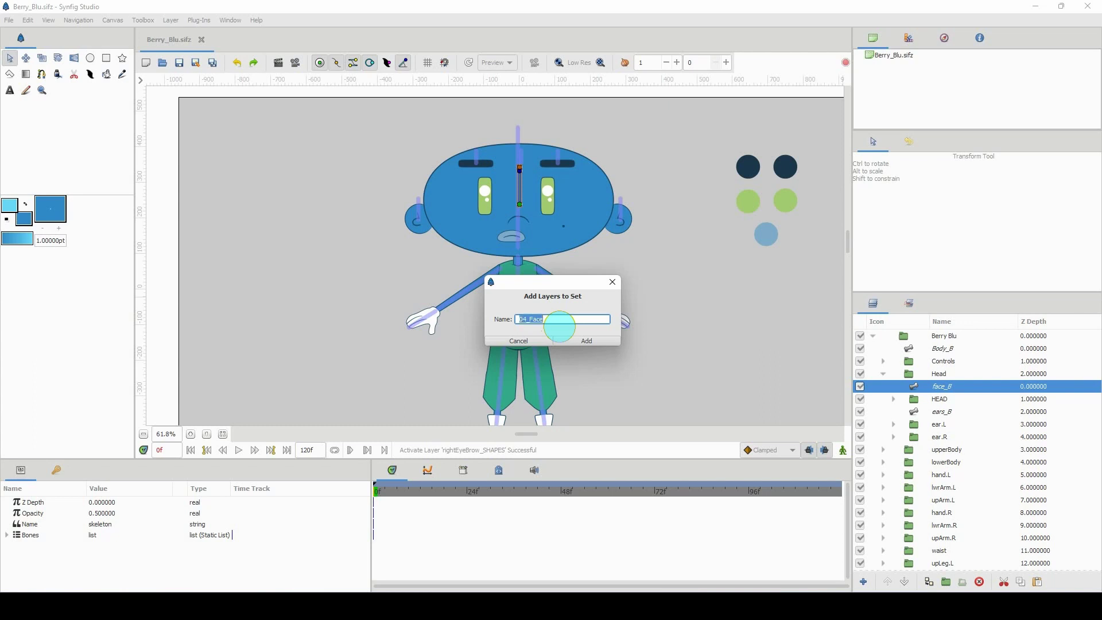
{"action": "left_click", "coordinate": [586, 341]}
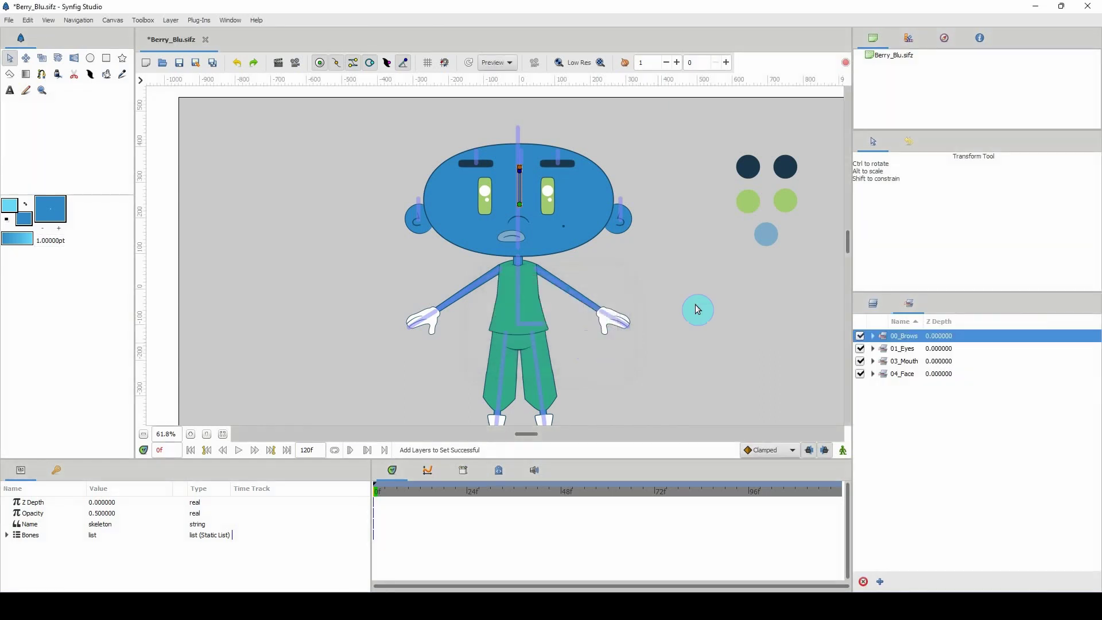
{"action": "left_click", "coordinate": [889, 375]}
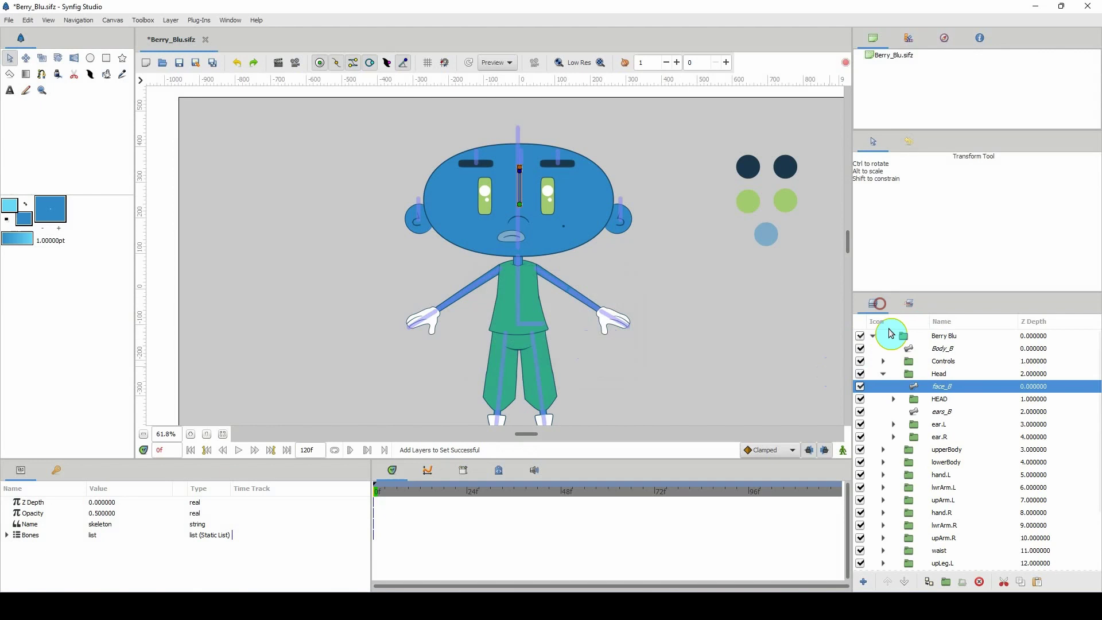
Add the ears_B skeleton layer to the 04_Face set and select that set
{"action": "left_click", "coordinate": [916, 413]}
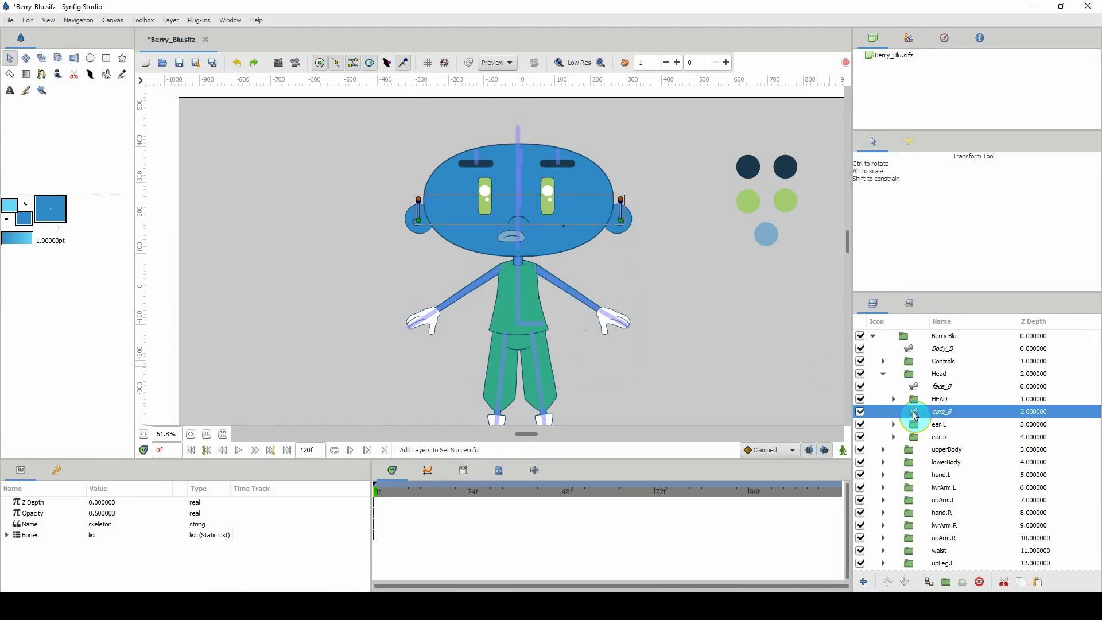
{"action": "right_click", "coordinate": [915, 416]}
{"action": "left_click", "coordinate": [948, 216]}
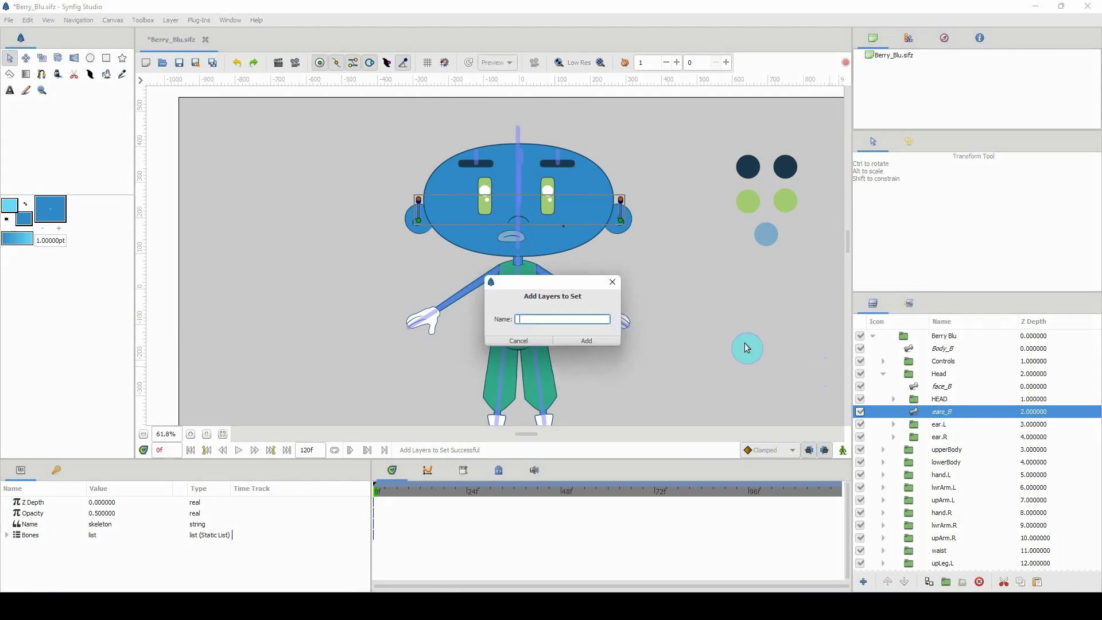
{"action": "type", "text": "04_Face"}
{"action": "left_click", "coordinate": [587, 341]}
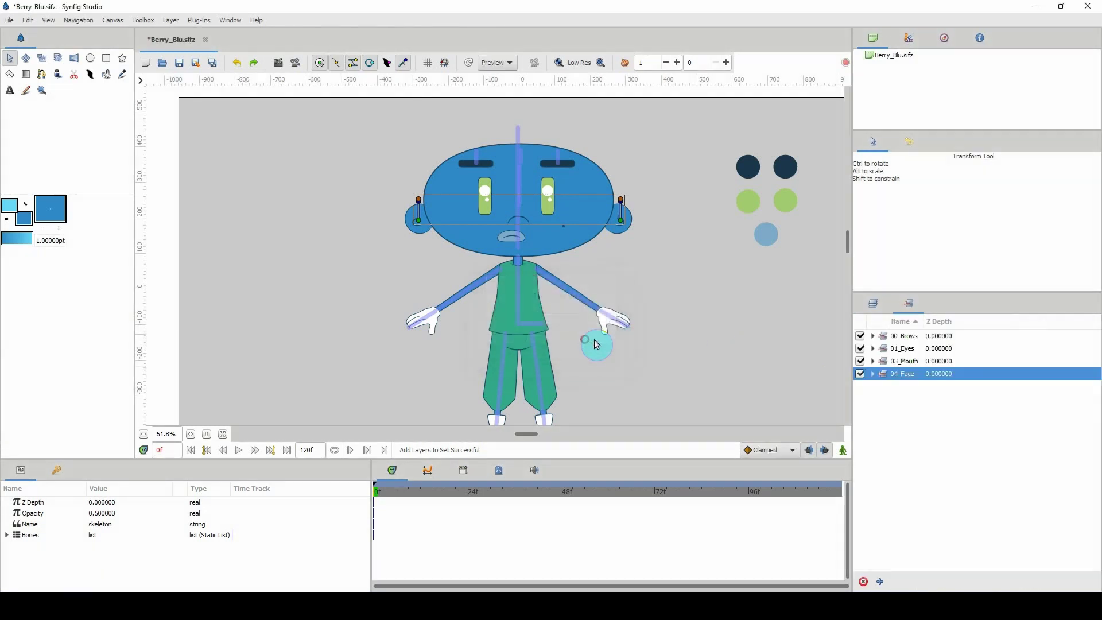
{"action": "left_click", "coordinate": [885, 374]}
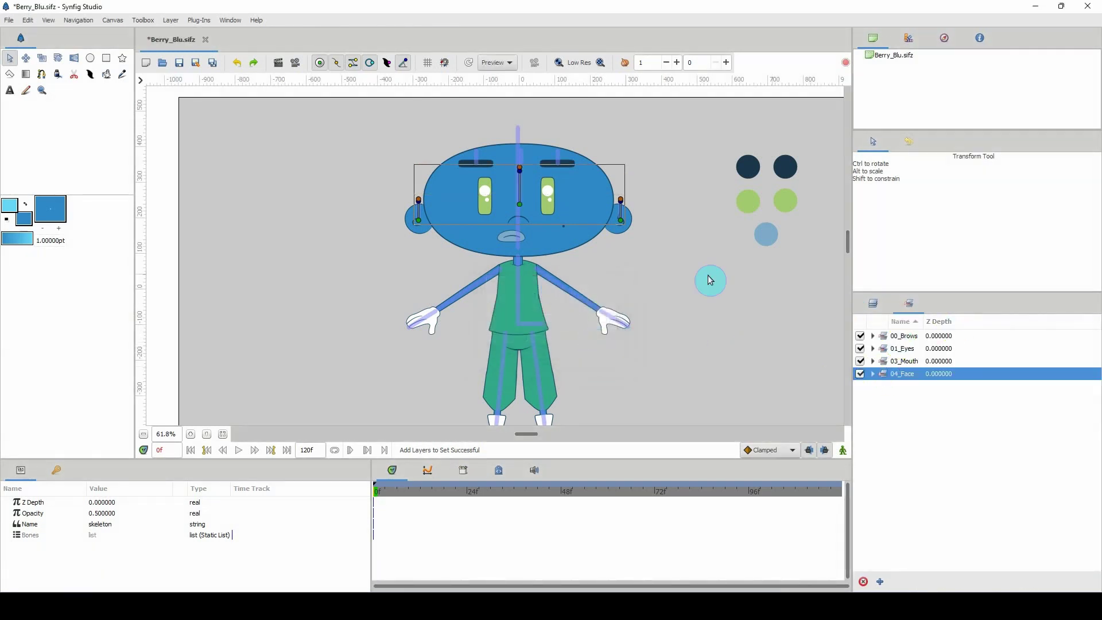
In the layers list, expand the HEAD group and the face group inside it
{"action": "left_click", "coordinate": [874, 304]}
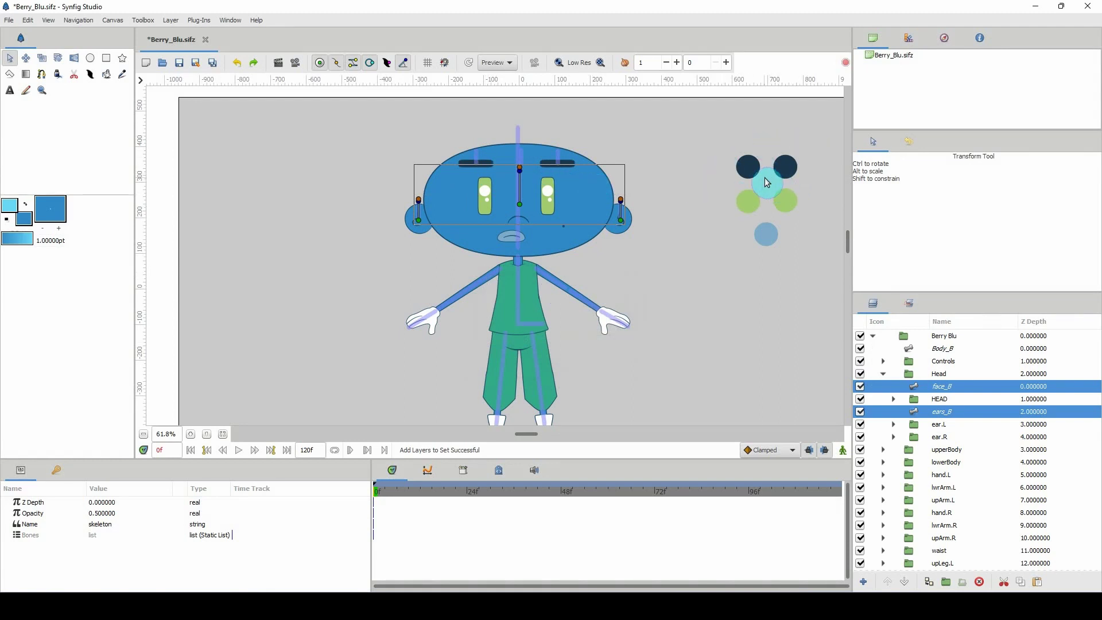
{"action": "left_click", "coordinate": [914, 425]}
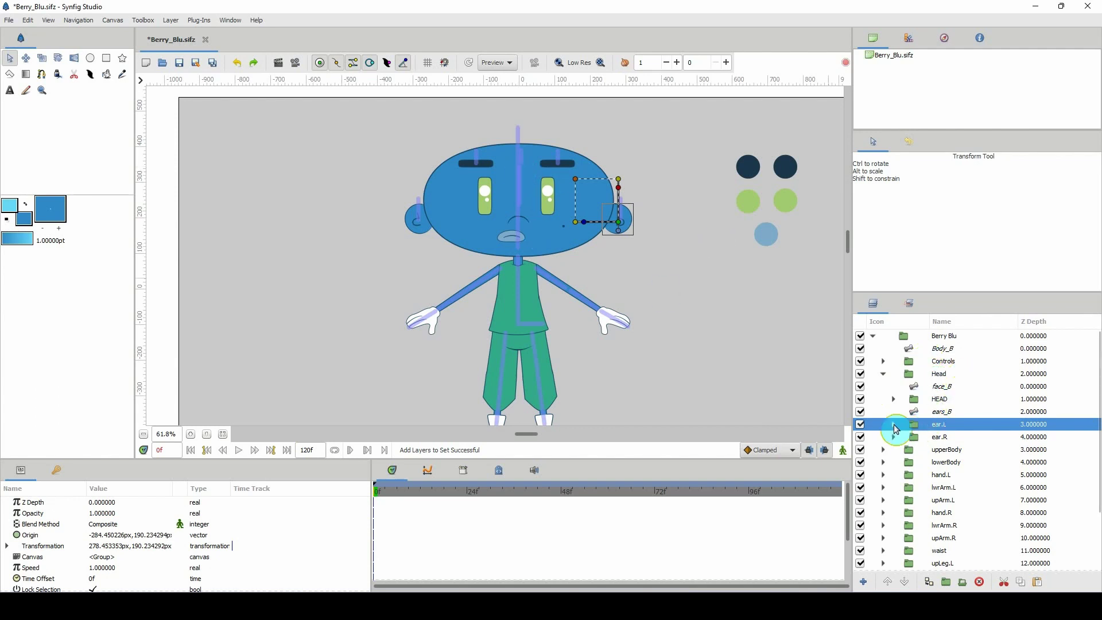
{"action": "scroll", "coordinate": [897, 431], "scroll_direction": "down", "scroll_amount": 1}
{"action": "scroll", "coordinate": [908, 433], "scroll_direction": "up", "scroll_amount": 1}
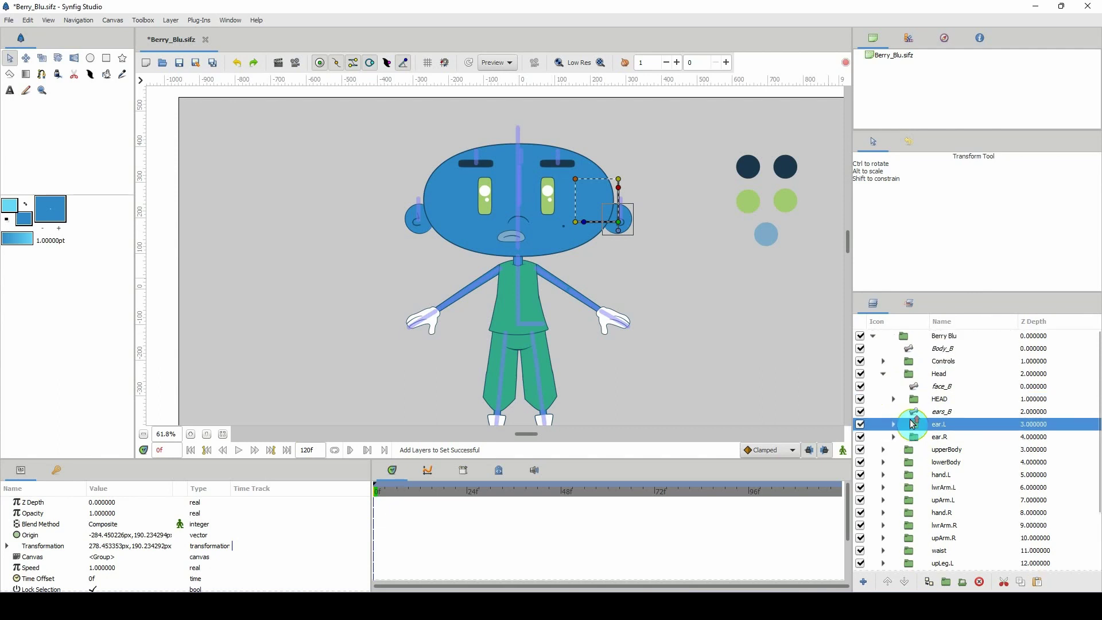
{"action": "left_click", "coordinate": [905, 398]}
{"action": "left_click", "coordinate": [897, 400]}
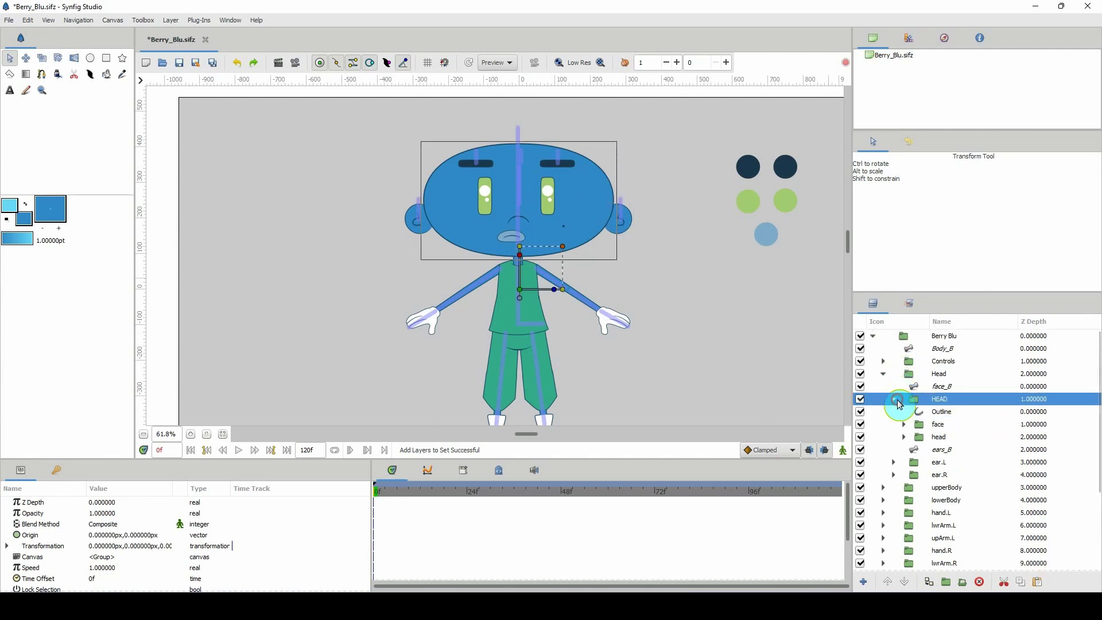
{"action": "left_click", "coordinate": [905, 424]}
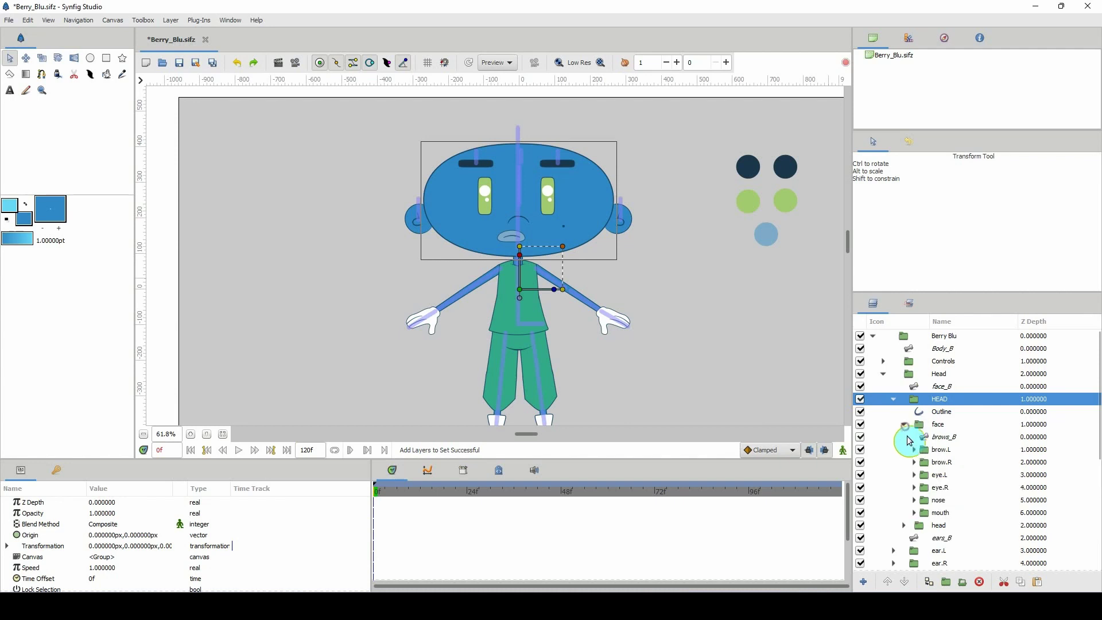
Add the brows_B skeleton layer to the 04_Face set
{"action": "left_click", "coordinate": [924, 439]}
{"action": "right_click", "coordinate": [926, 441]}
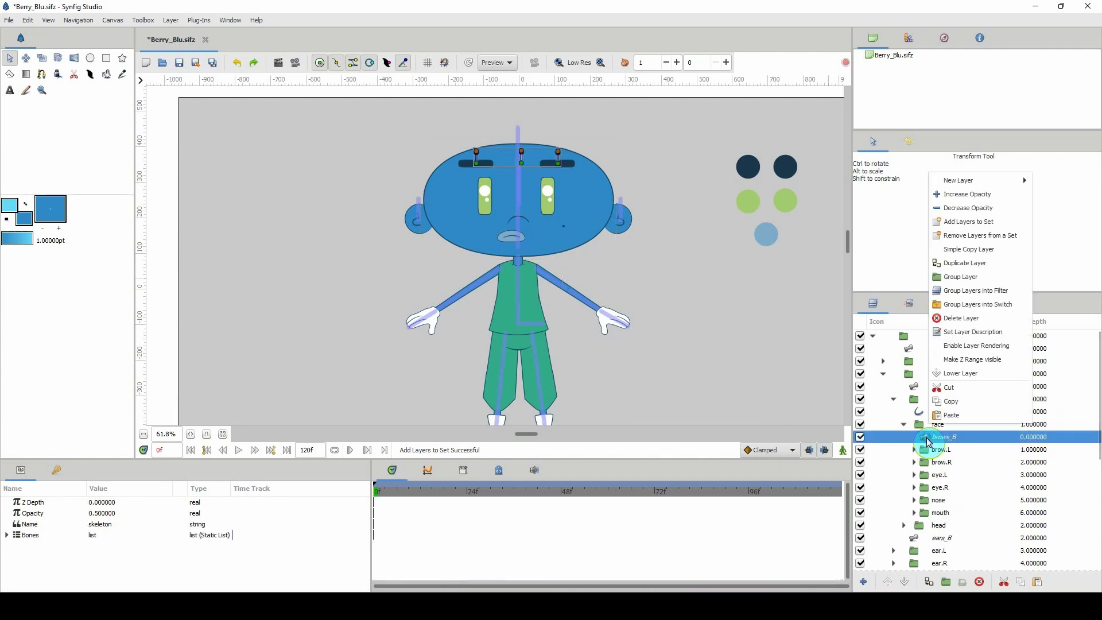
{"action": "left_click", "coordinate": [958, 222]}
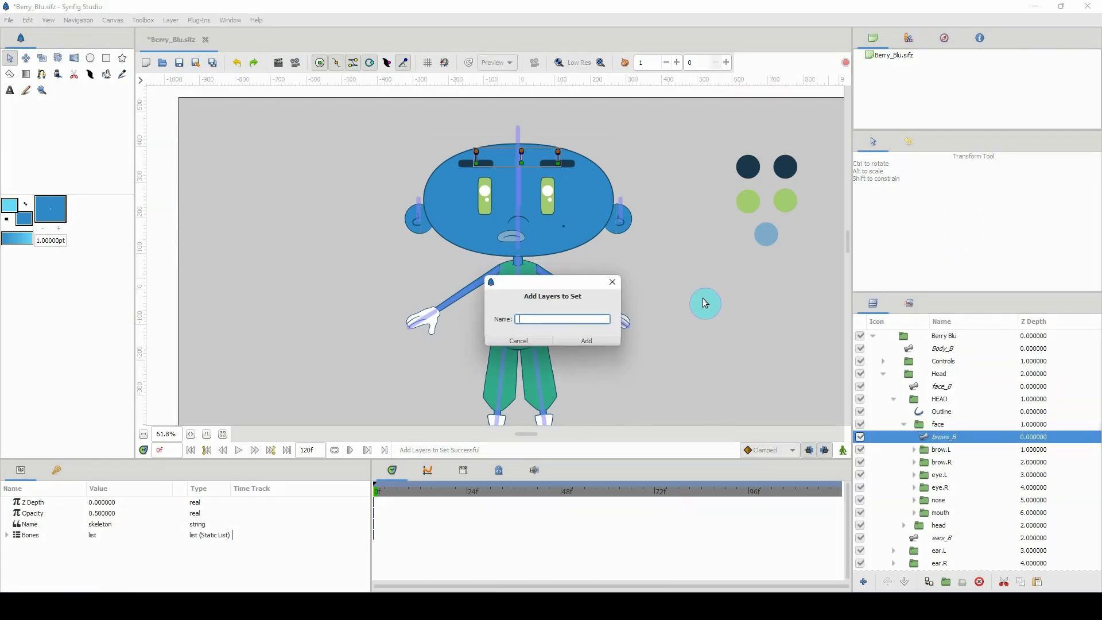
{"action": "type", "text": "04_Face"}
{"action": "left_click", "coordinate": [586, 340]}
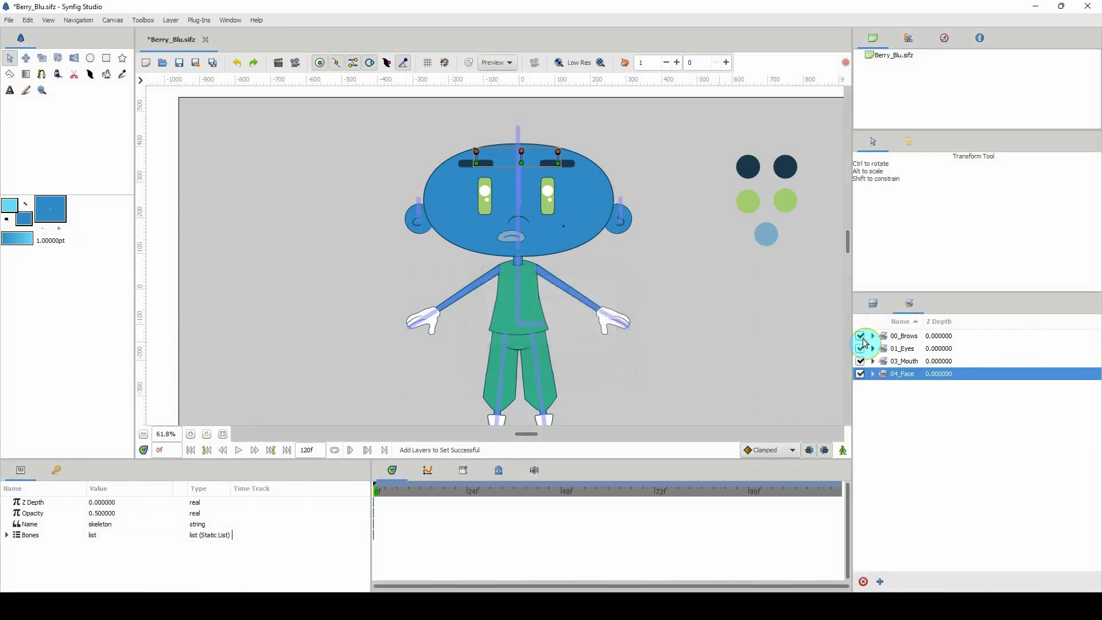
{"action": "left_click", "coordinate": [889, 374]}
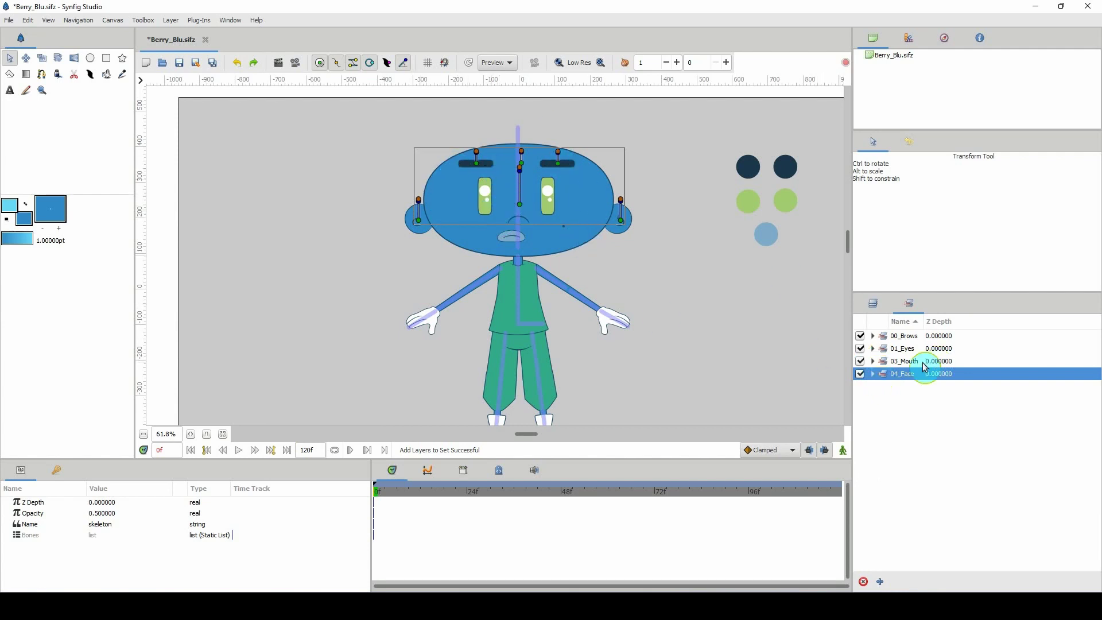
Check that the 04_Face set lists brows_B and ears_B, collapse it, and pan the view up-left
{"action": "left_click", "coordinate": [874, 374]}
{"action": "left_click", "coordinate": [898, 387]}
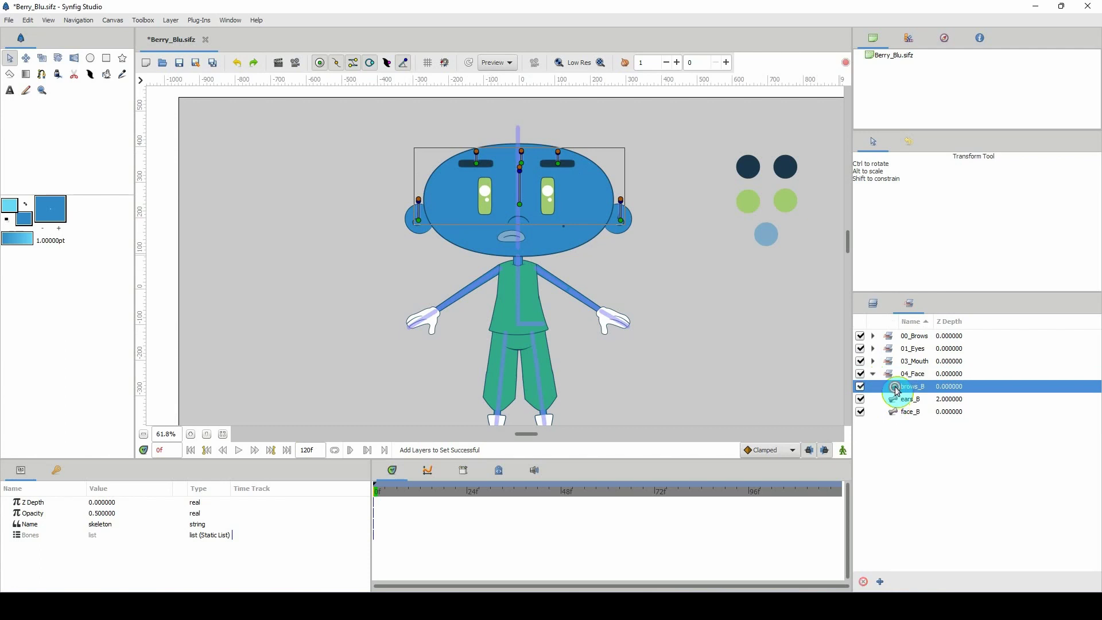
{"action": "left_click", "coordinate": [901, 400]}
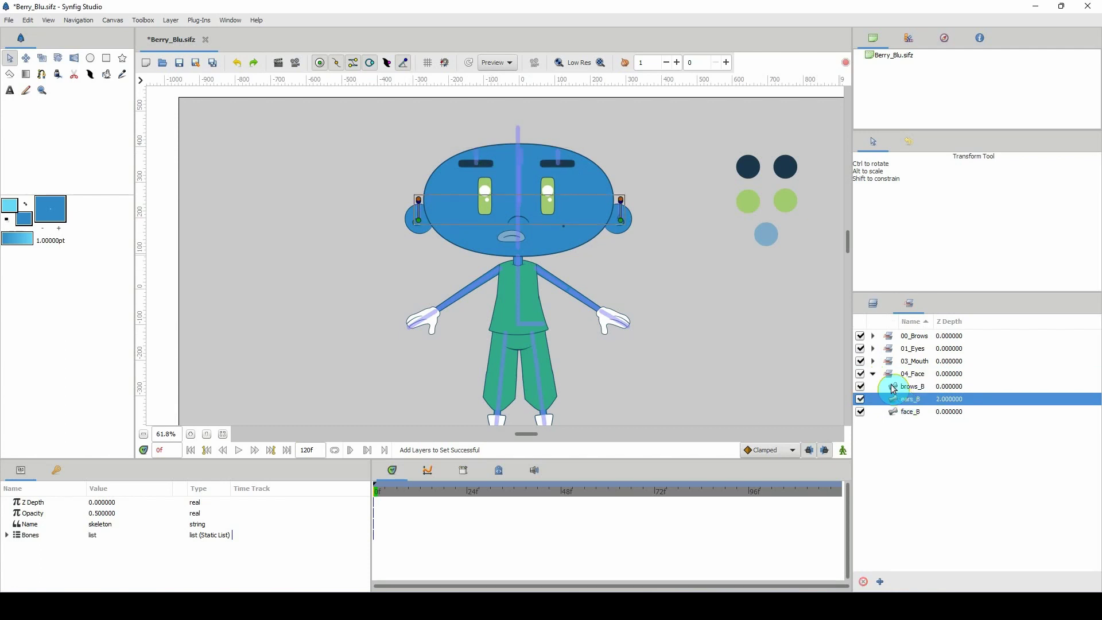
{"action": "left_click", "coordinate": [873, 374]}
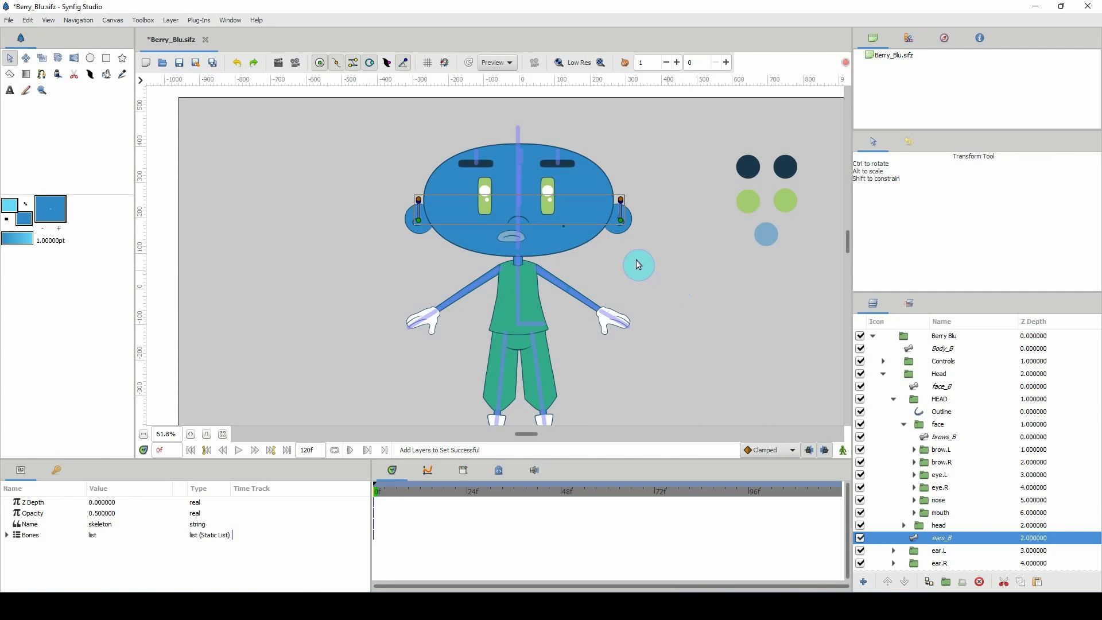
{"action": "left_click_drag", "start_coordinate": [641, 262], "coordinate": [603, 233]}
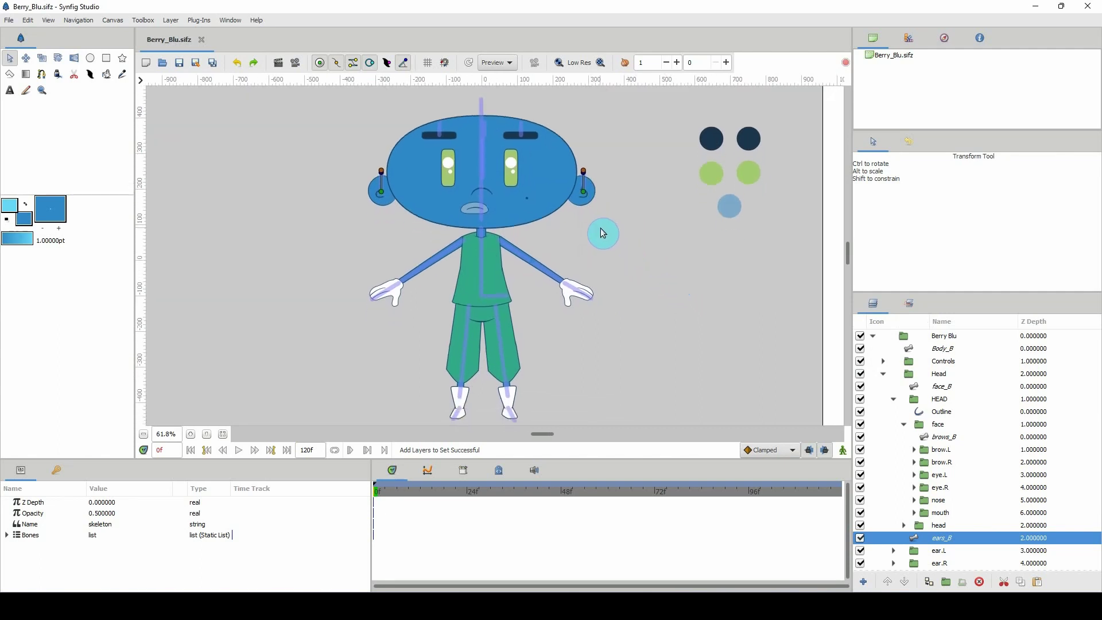